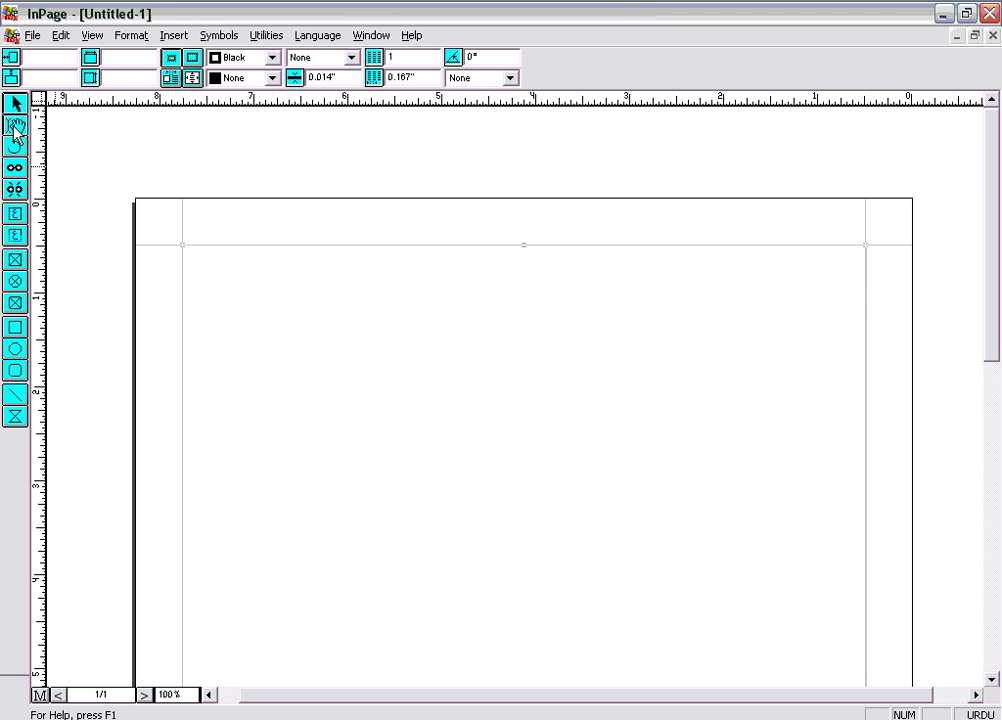
- Enter text editing in the page's main text box, and select the box again as an object
key("F9")
left_click(834, 283)
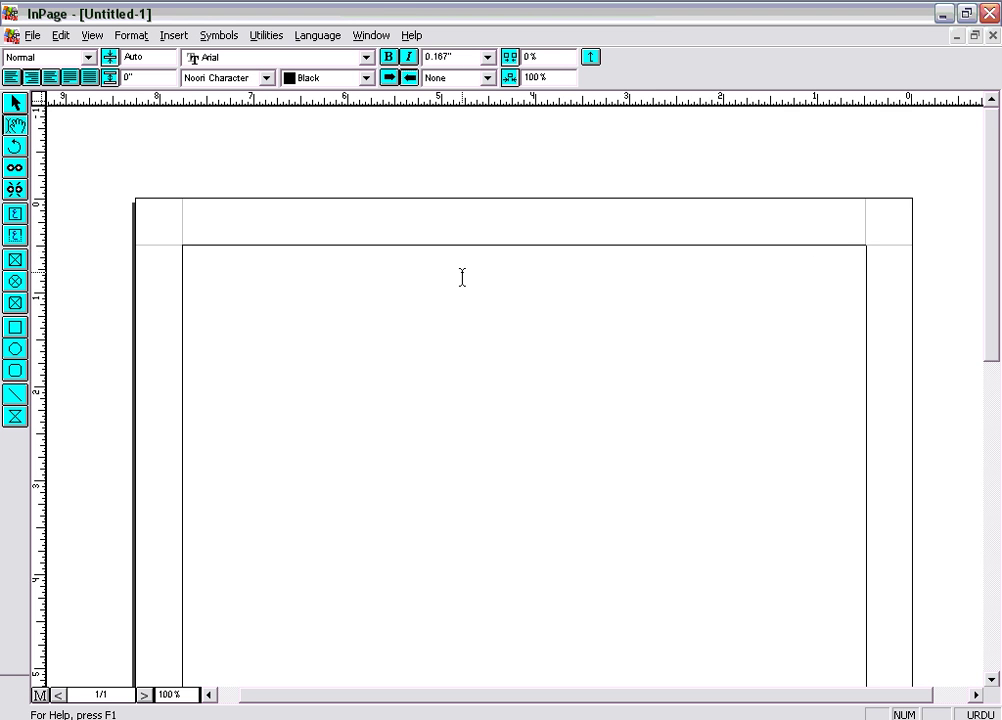
left_click(15, 103)
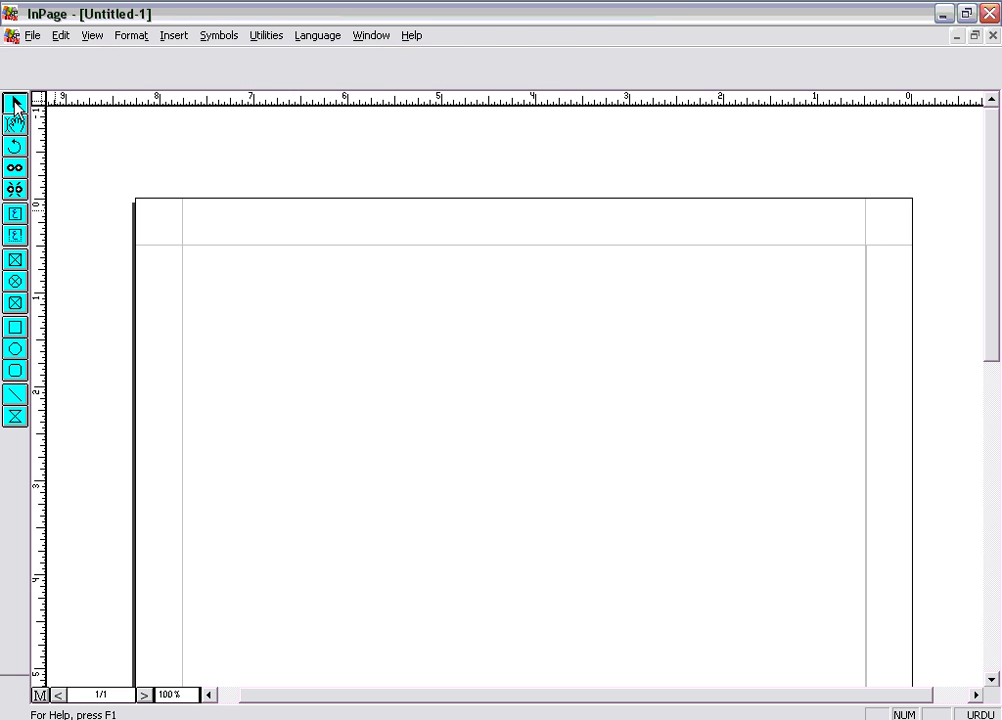
left_click(460, 285)
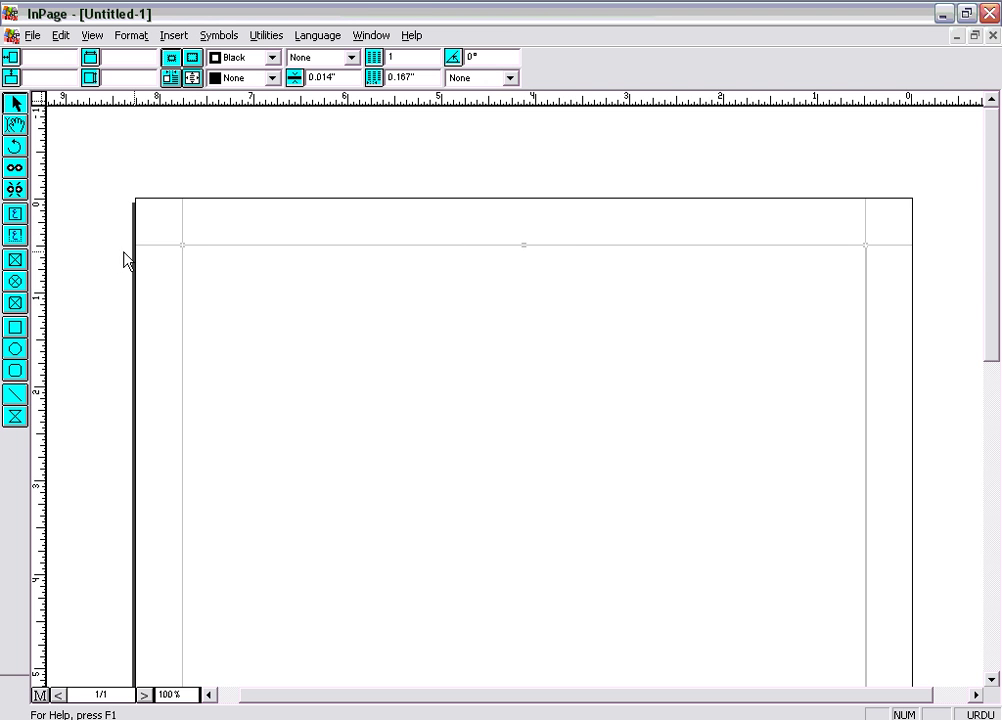
- Draw a rectangle about 2.1 by 1.71 inches in the upper part of the page
left_click(15, 306)
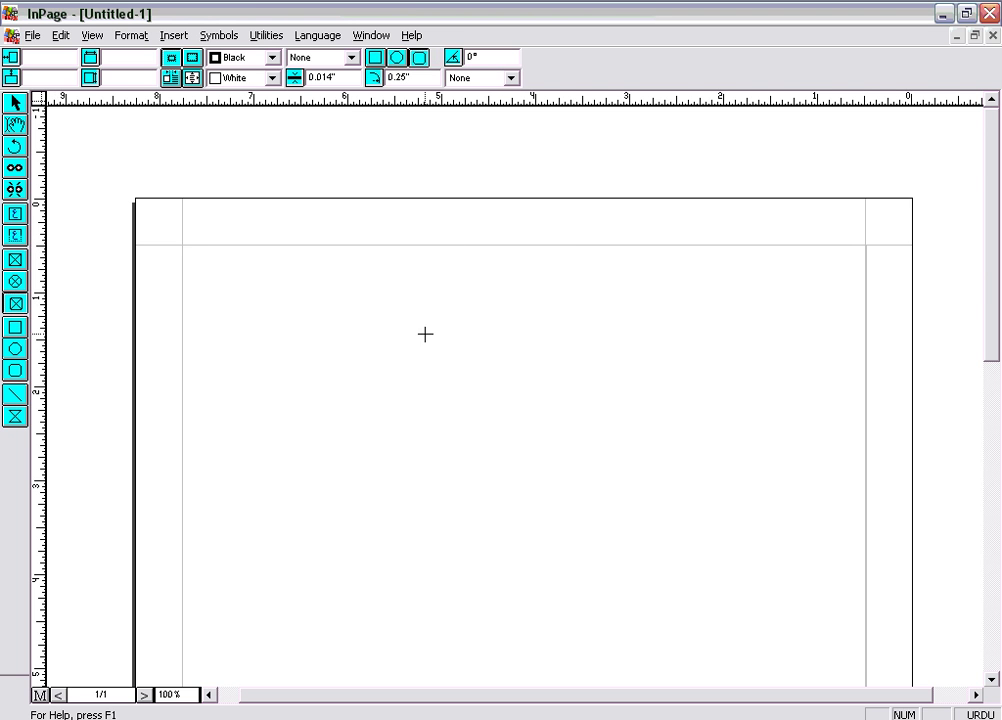
left_click(15, 327)
left_click_drag(340, 290, 537, 450)
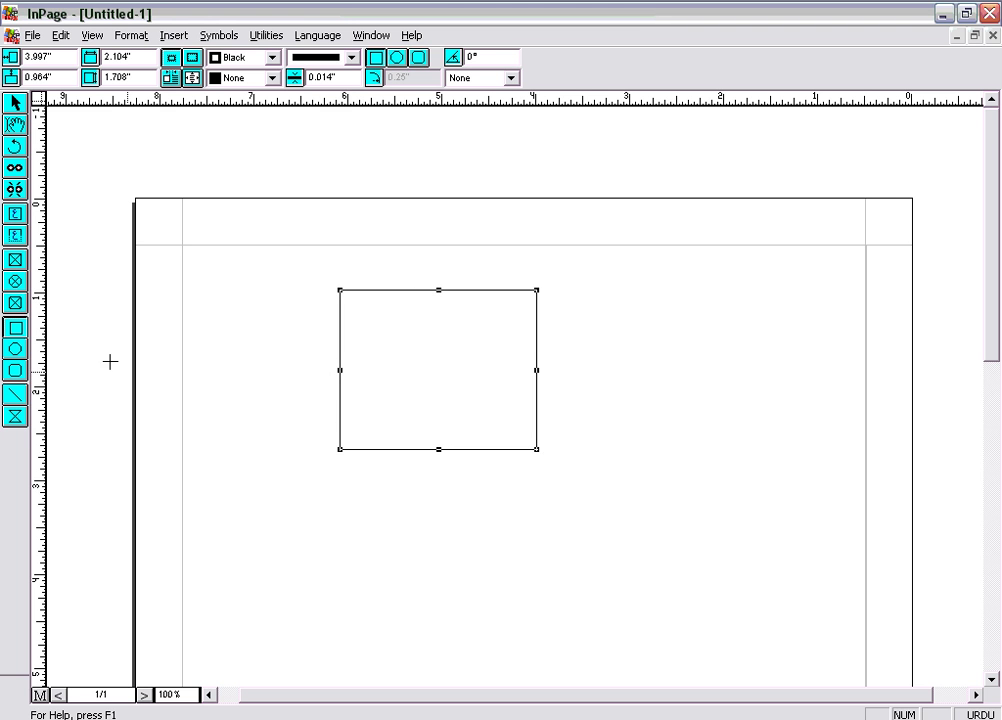
- Move the rectangle to about 4.4 inches horizontally and 1.7 inches vertically, and delete it
left_click(15, 102)
left_click(421, 320)
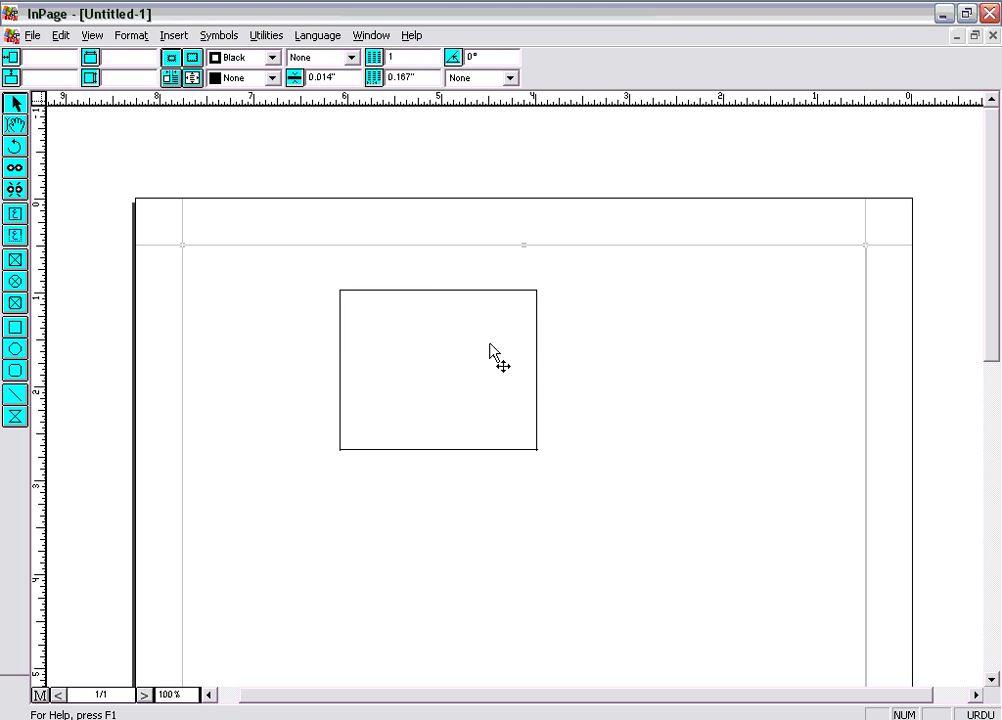
left_click_drag(540, 374, 498, 446)
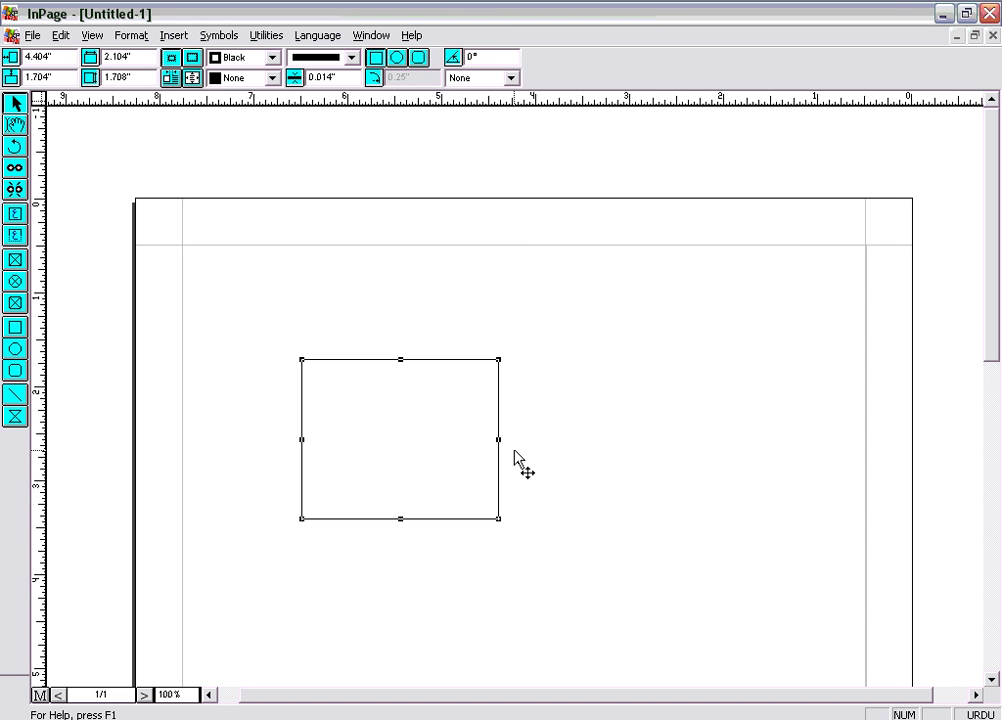
key("Delete")
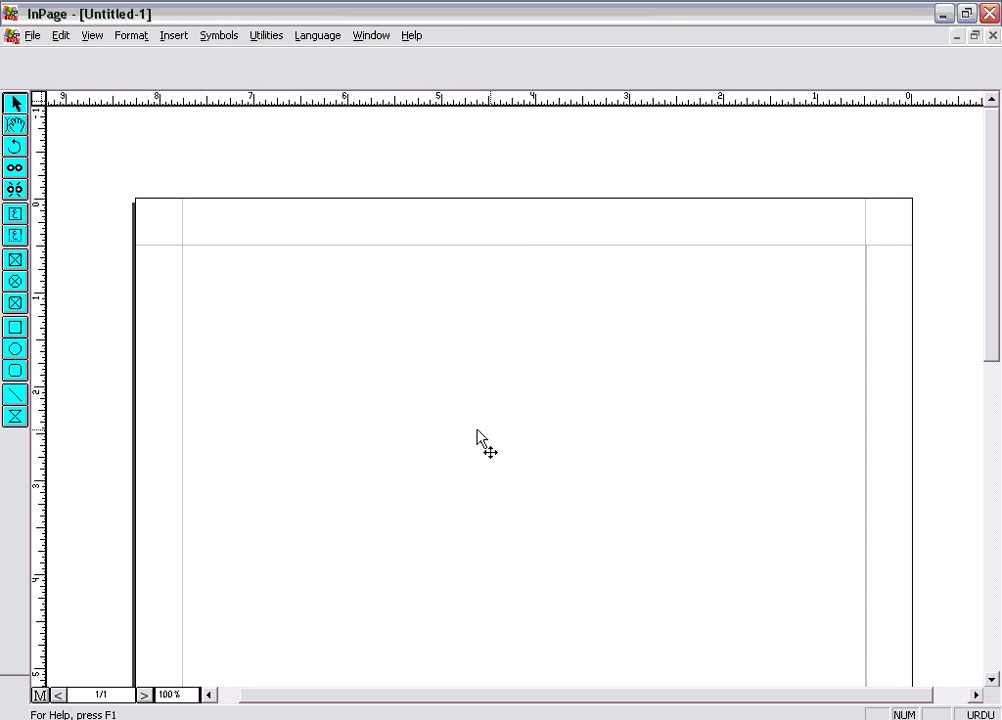
- Draw a text box about 2.48 by 2.1 inches and move it to about 2.94 inches horizontally, 1.21 inches vertically
left_click(15, 213)
left_click_drag(338, 296, 571, 496)
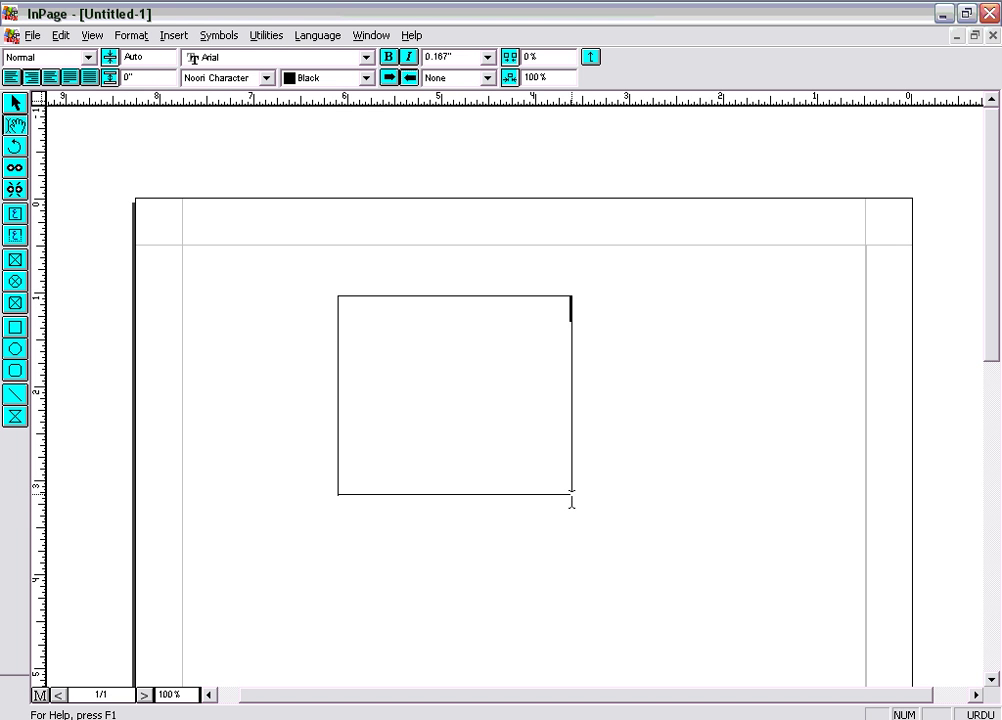
left_click(12, 101)
left_click_drag(465, 356, 530, 372)
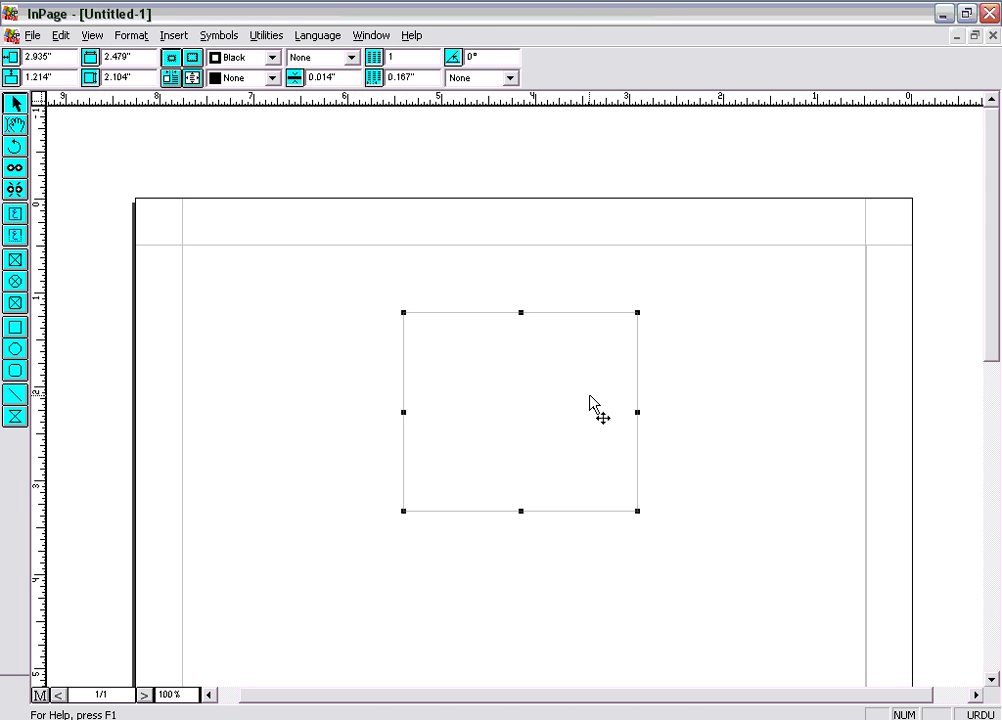
- Delete the drawn text box, select the page's main text box and activate the text-editing tool
key("Delete")
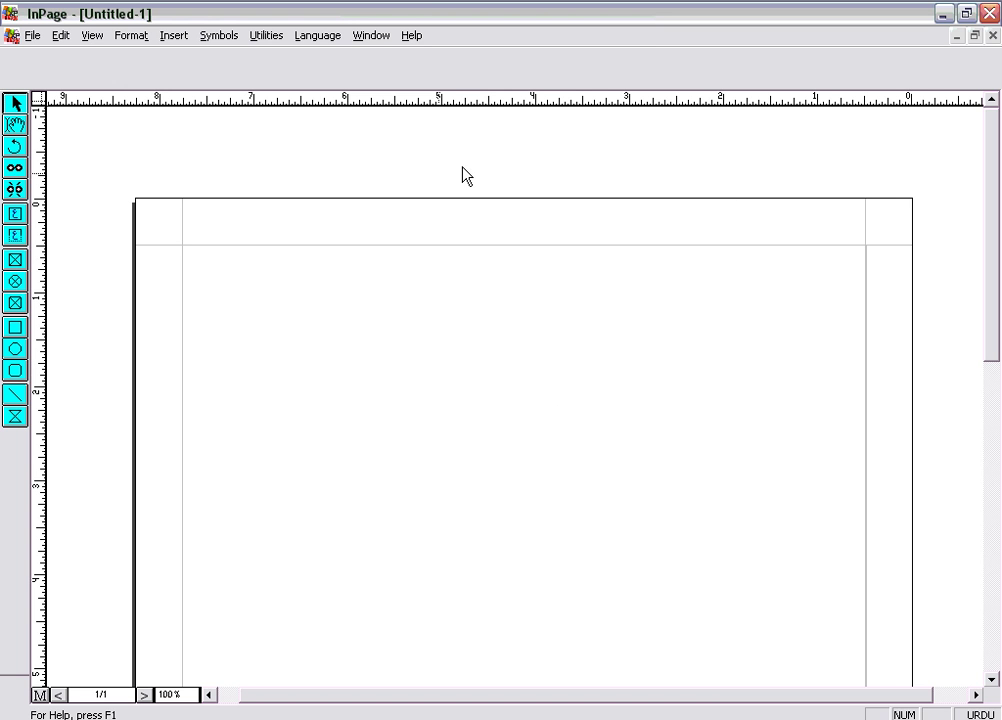
left_click(200, 257)
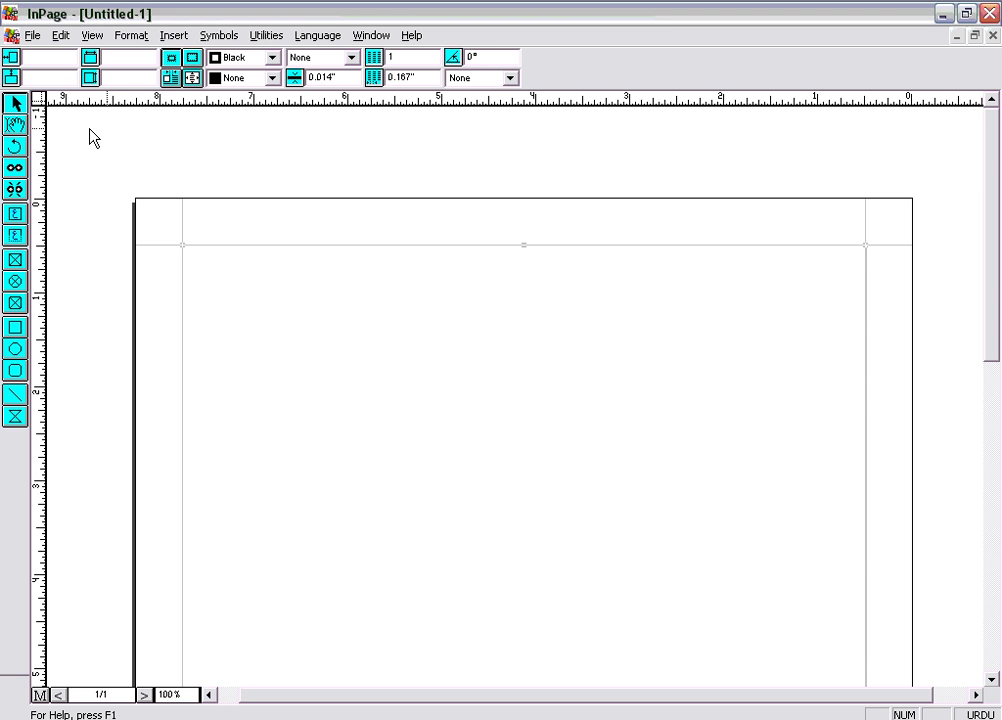
left_click(15, 125)
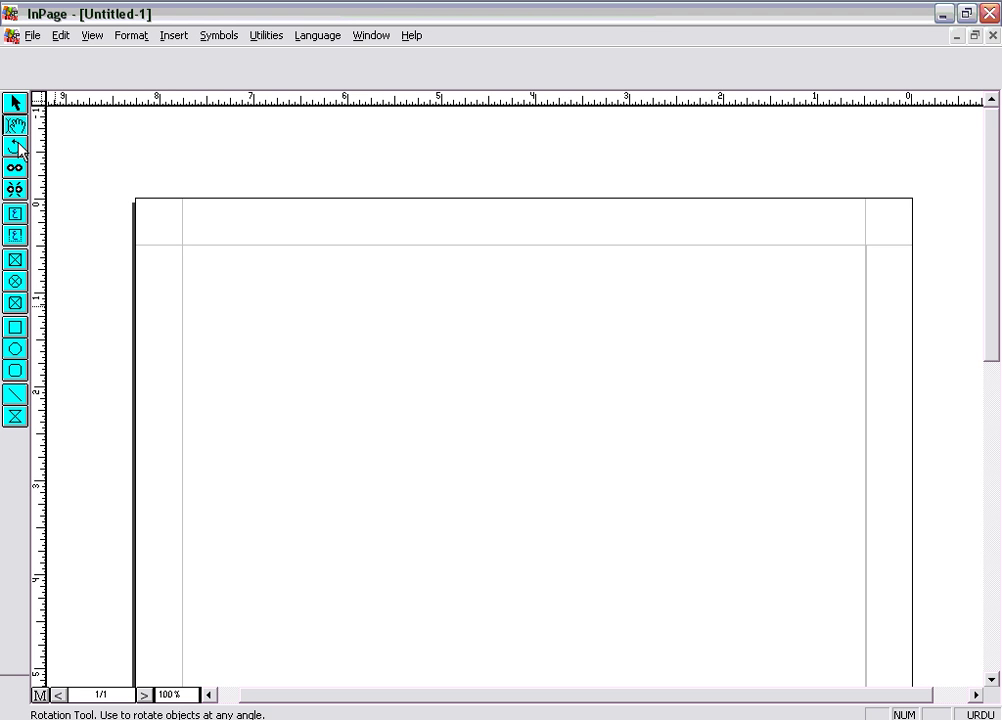
- Draw a rectangle about 1.9 by 1.56 inches near the page's middle and give it the dotted border pattern
left_click(16, 329)
left_click_drag(408, 361, 585, 507)
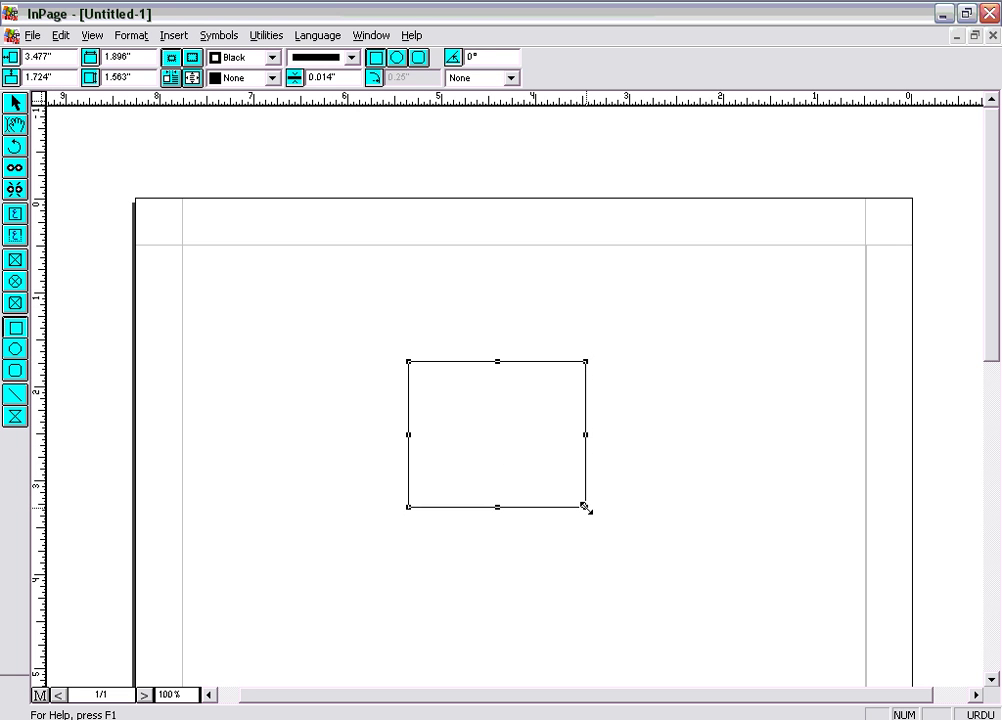
left_click(356, 60)
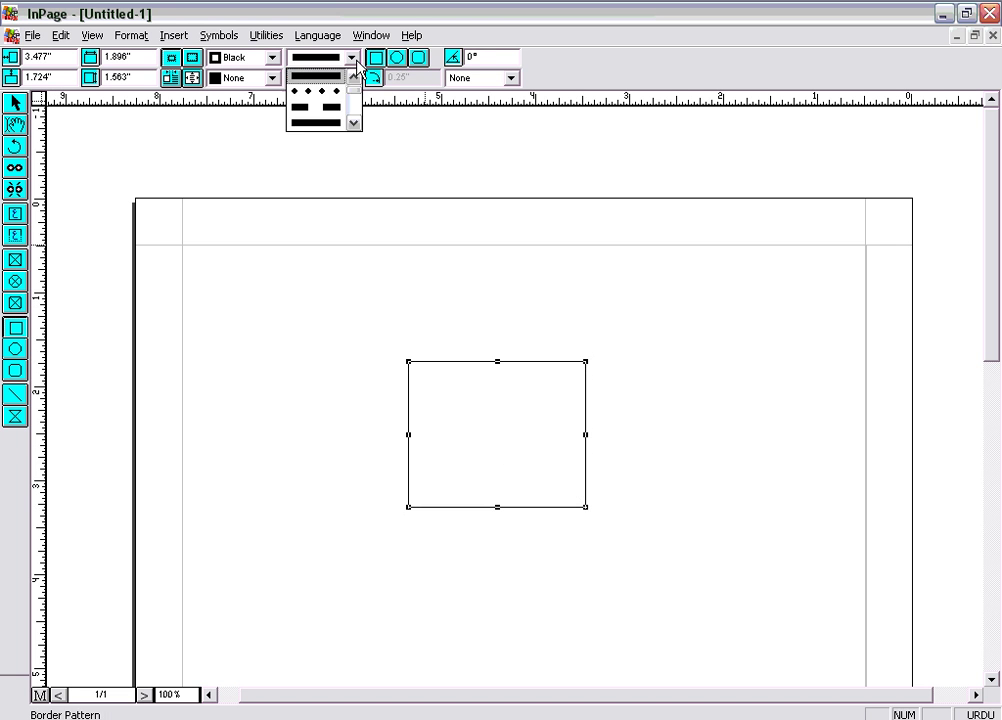
left_click(338, 94)
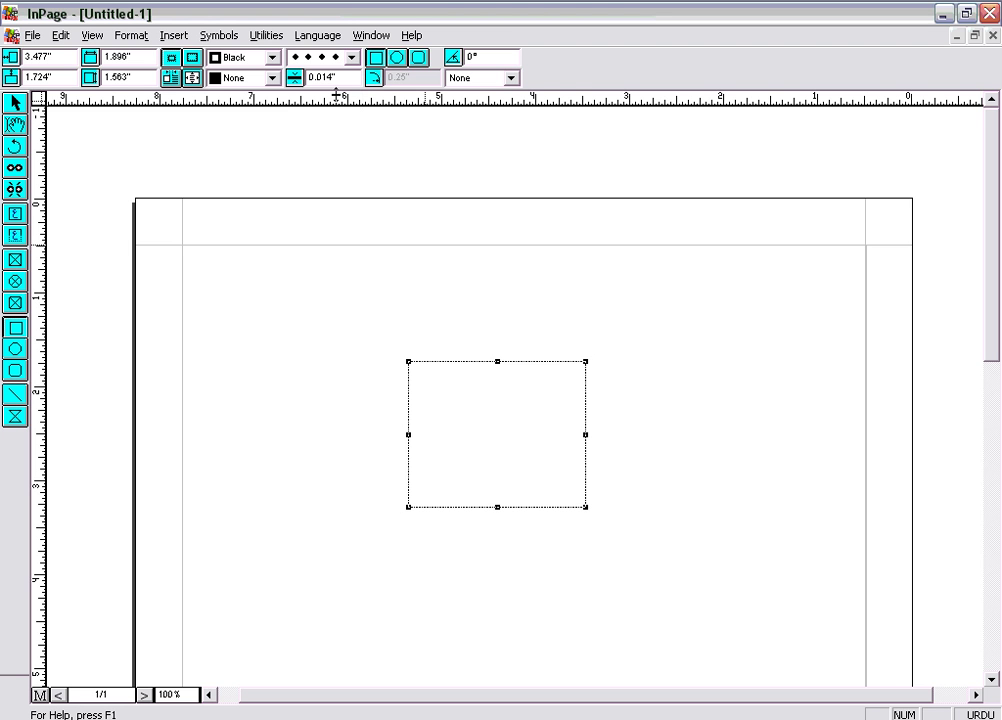
- Set the dotted rectangle's border thickness to 0.2 inch
double_click(322, 77)
type("1")
key("Return")
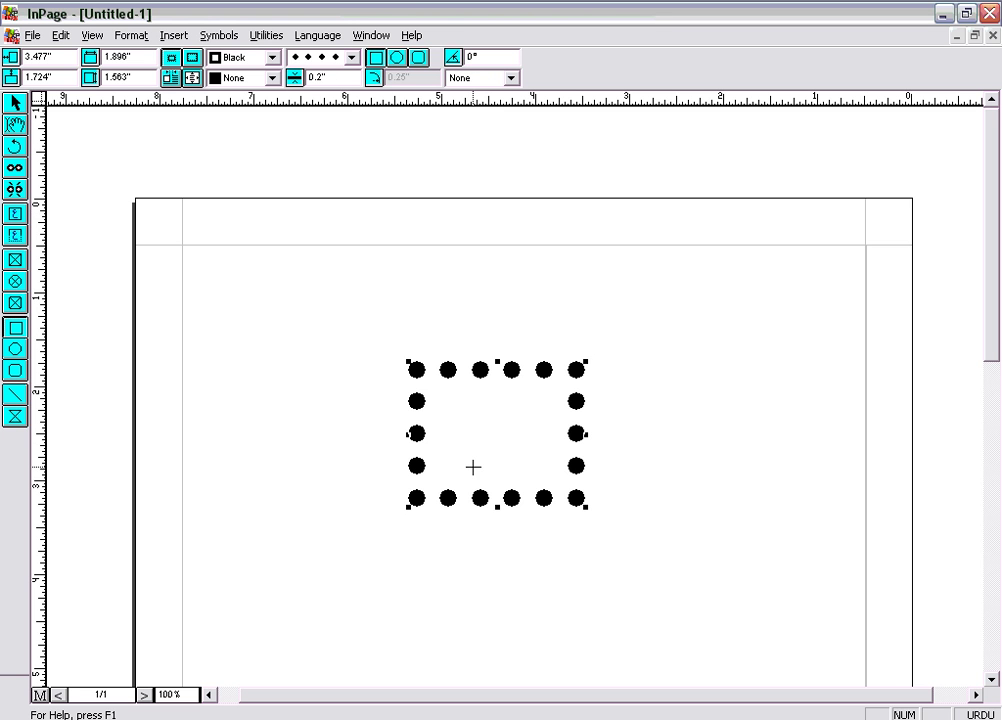
- Rotate the dotted rectangle freehand to about 52°, and undo the rotation
left_click(14, 145)
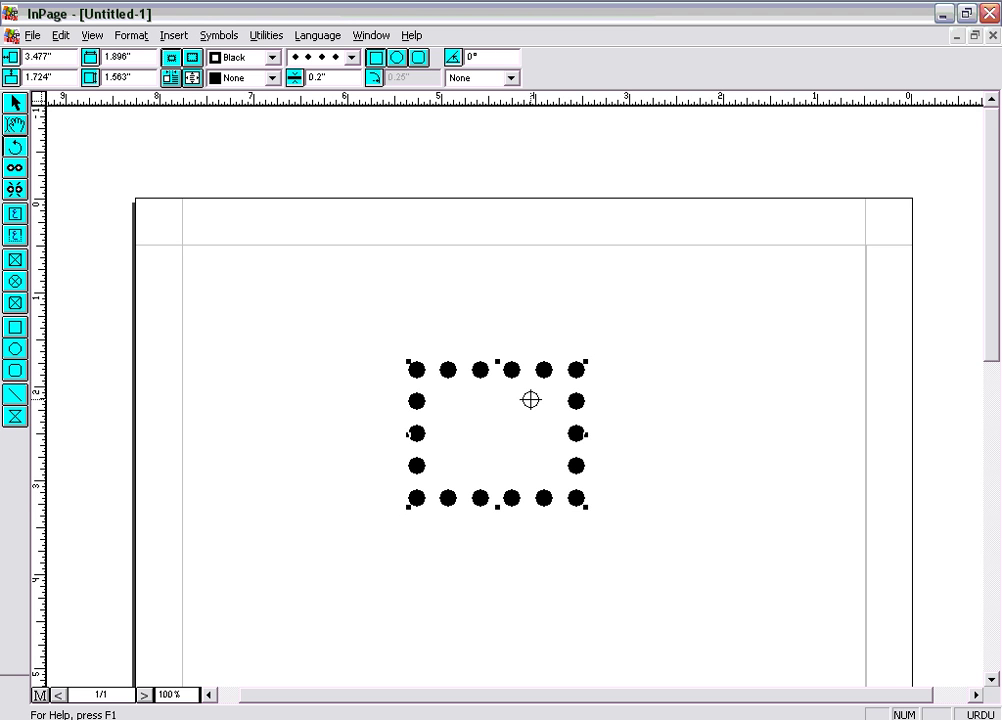
left_click(494, 438)
left_click_drag(494, 438, 575, 327)
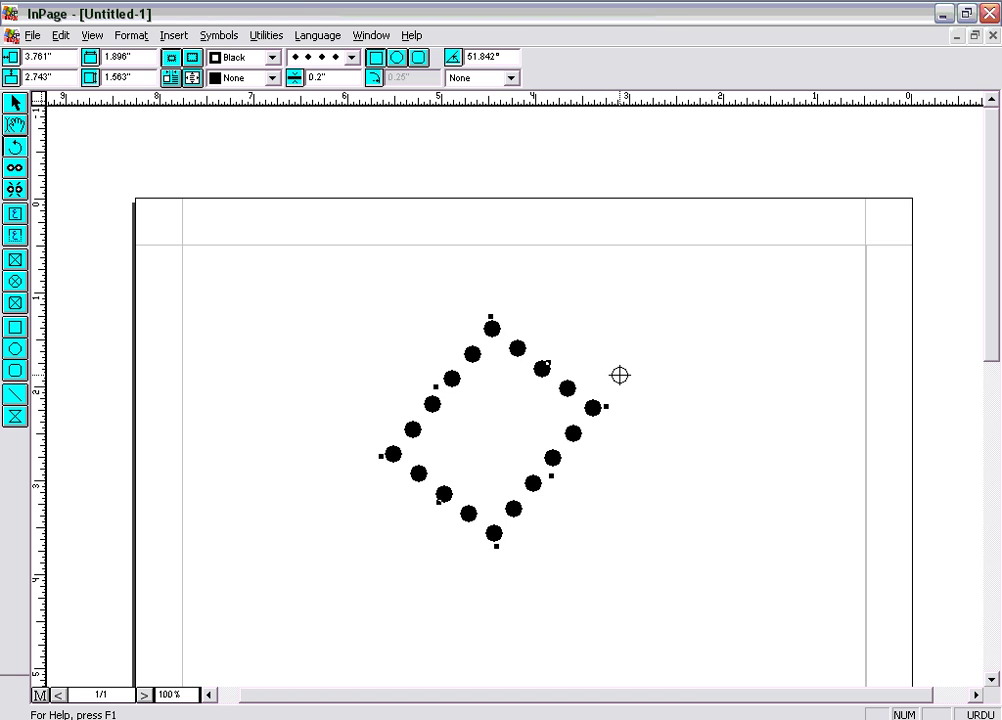
key("ctrl+z")
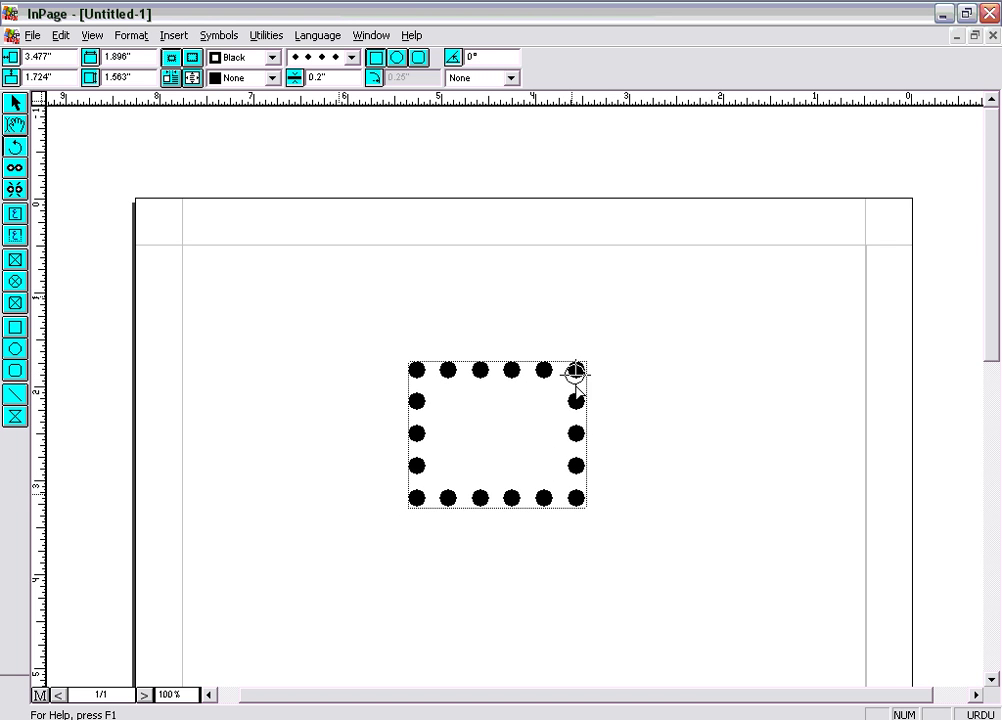
- Rotate the dotted rectangle to about 323° around a pivot near its upper-right corner, and delete it
left_click_drag(577, 385, 657, 404)
left_click_drag(660, 433, 655, 434)
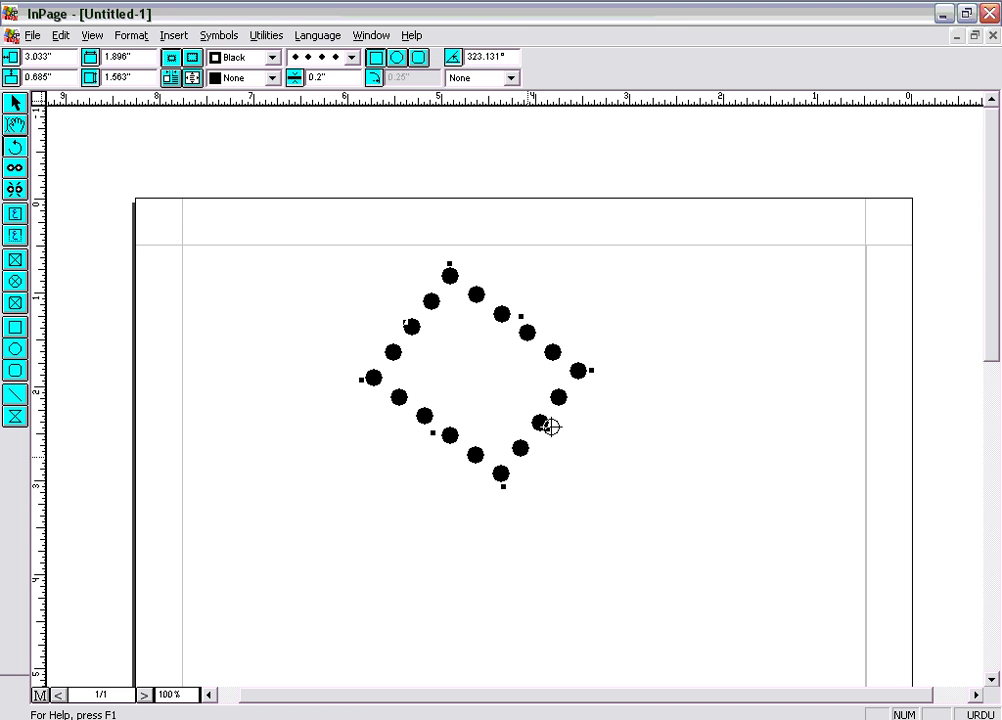
left_click(15, 281)
left_click(15, 103)
key("Delete")
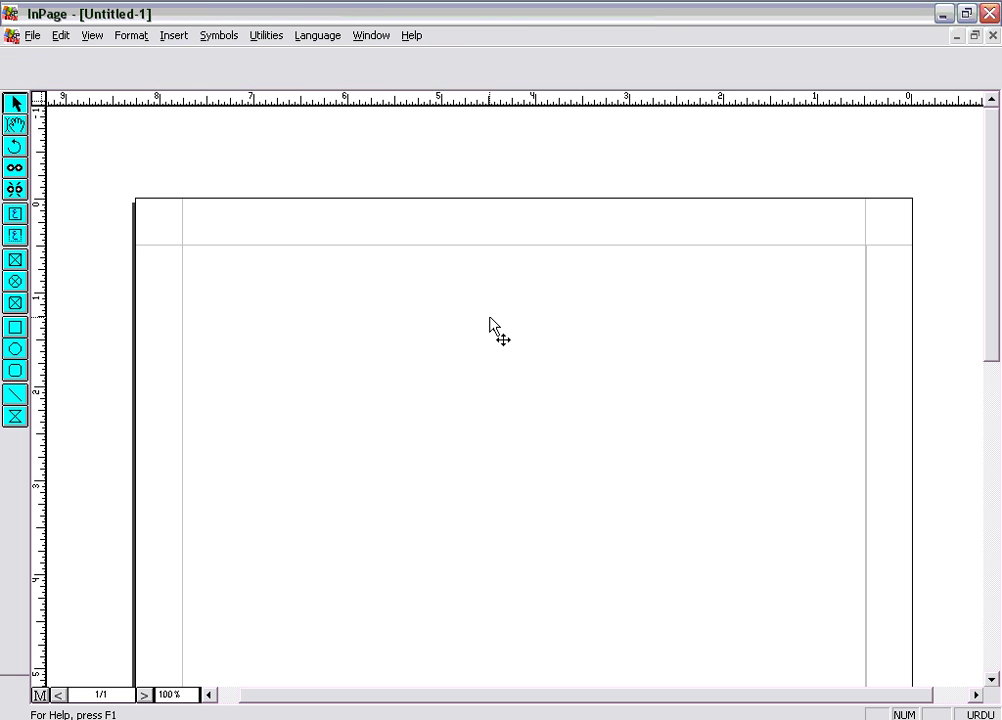
- Draw a text box about 2.52 by 1.49 inches near the page's middle and select it as an object
left_click(15, 214)
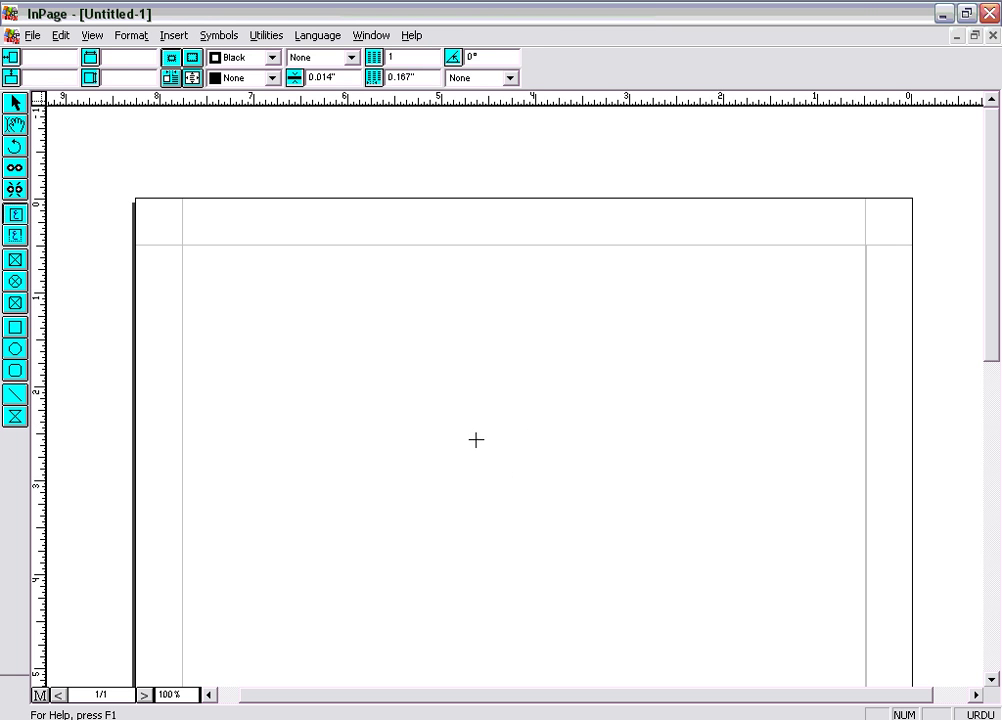
left_click_drag(394, 369, 631, 508)
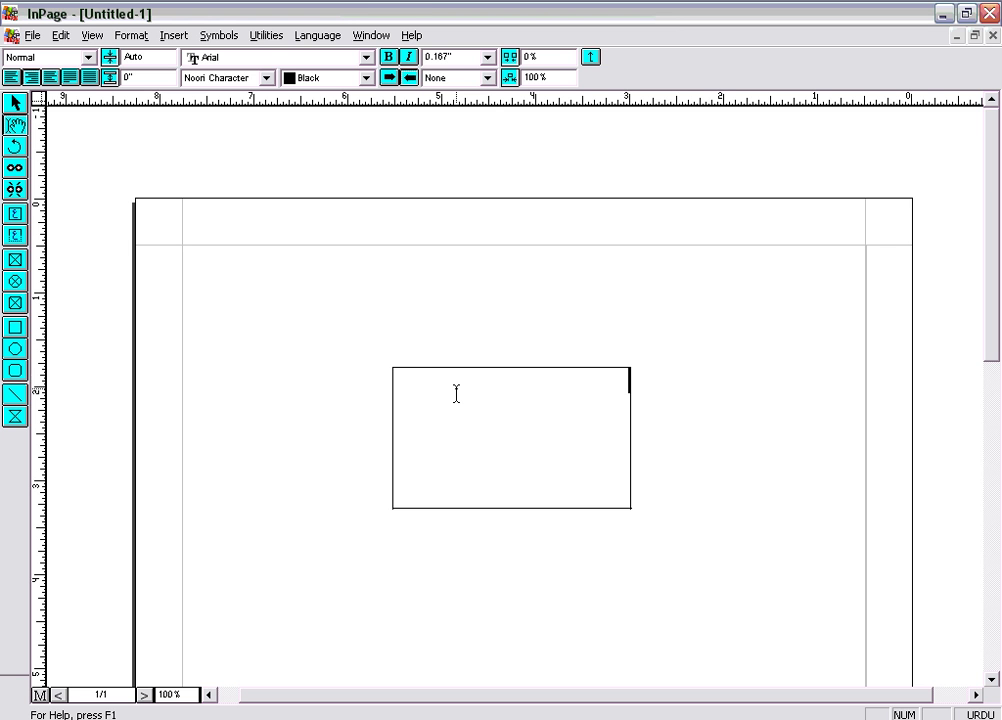
left_click(15, 103)
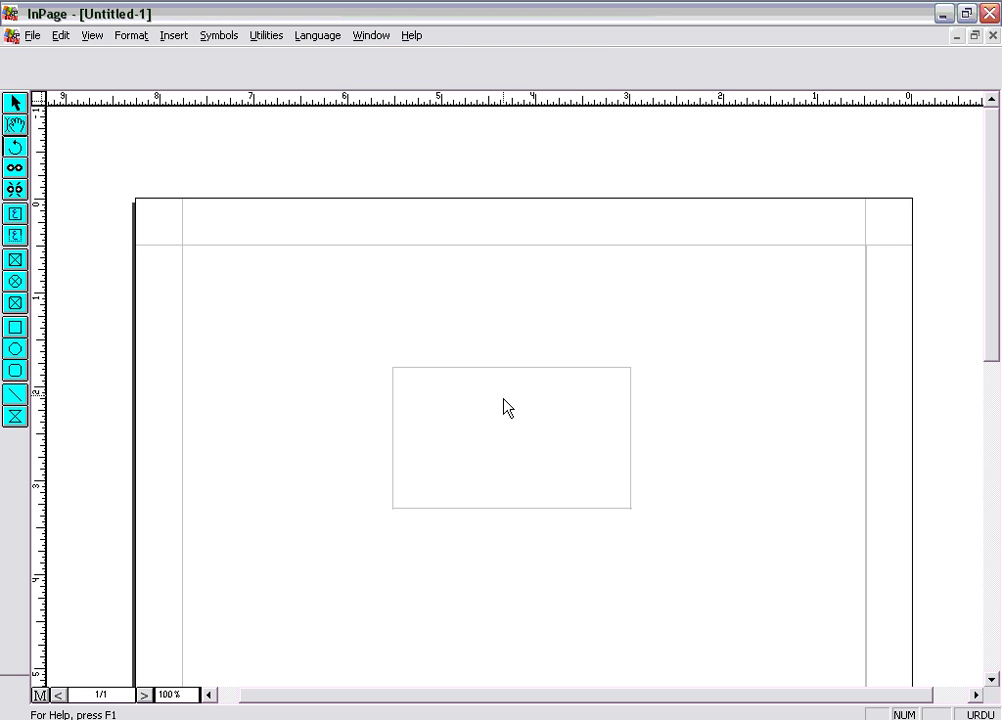
left_click(463, 390)
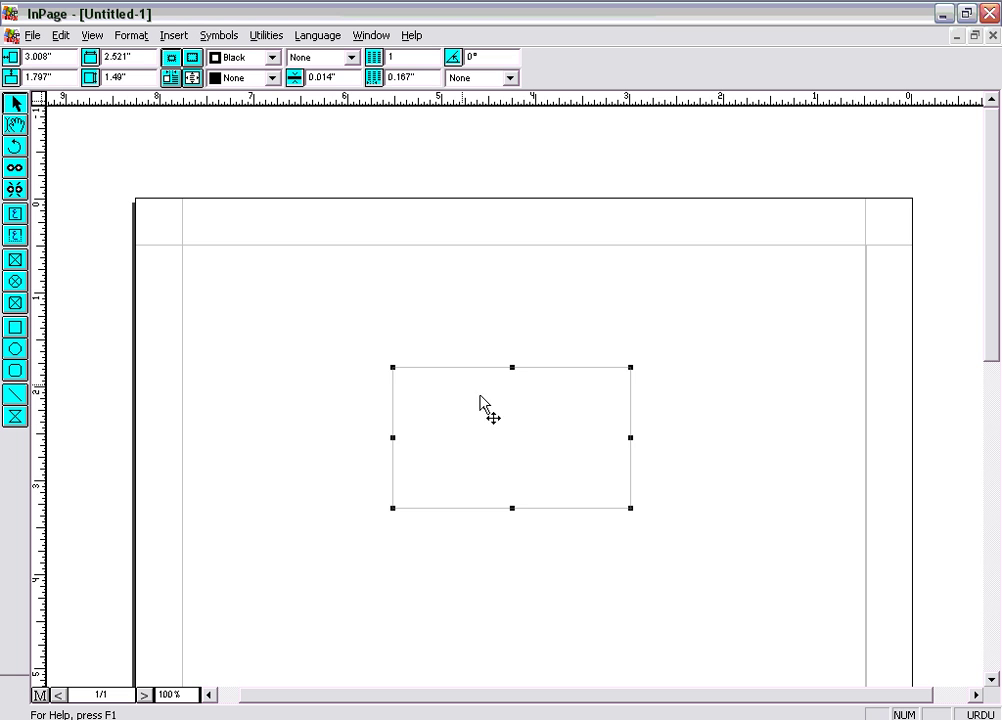
- Rotate the text box to about 3.6° around a pivot near its upper-left corner, and delete it
left_click(15, 147)
left_click_drag(411, 377, 537, 378)
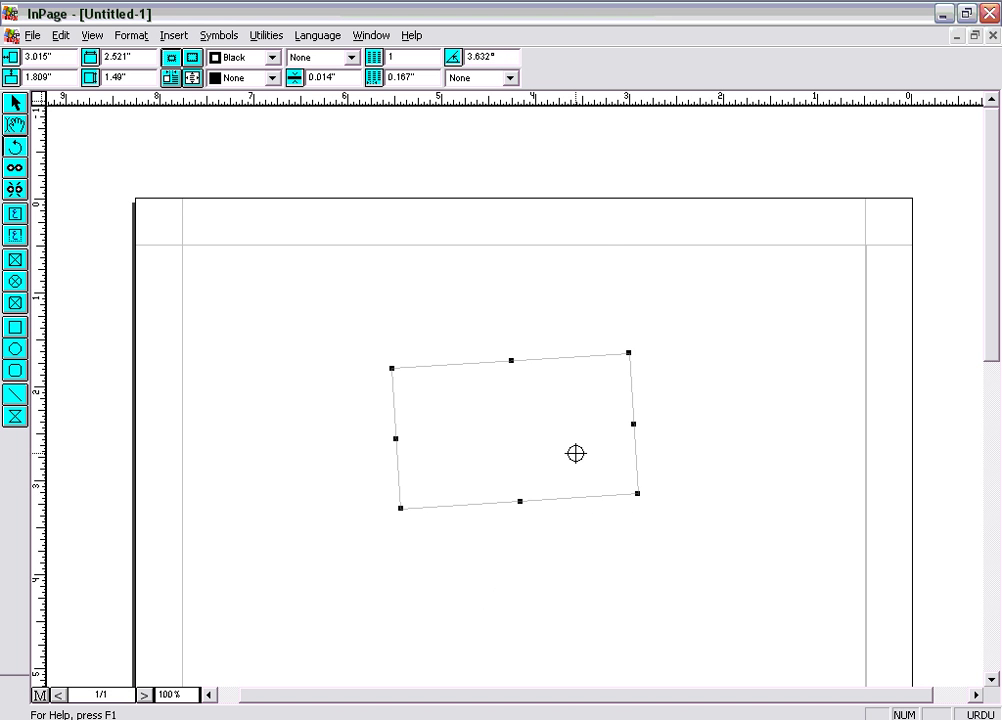
left_click(15, 103)
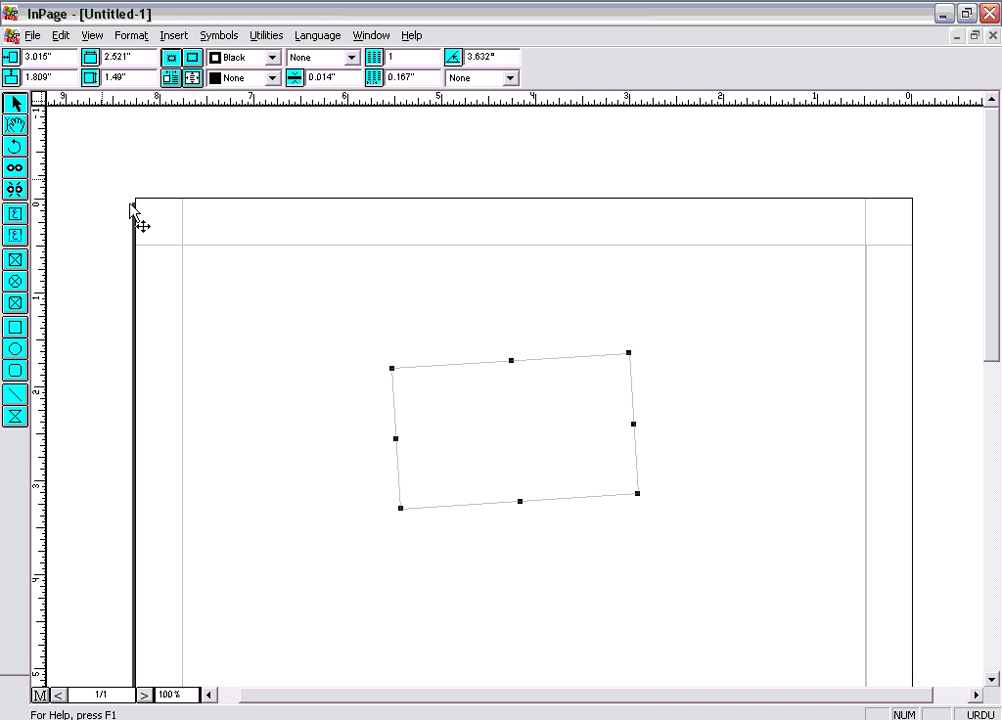
key("Delete")
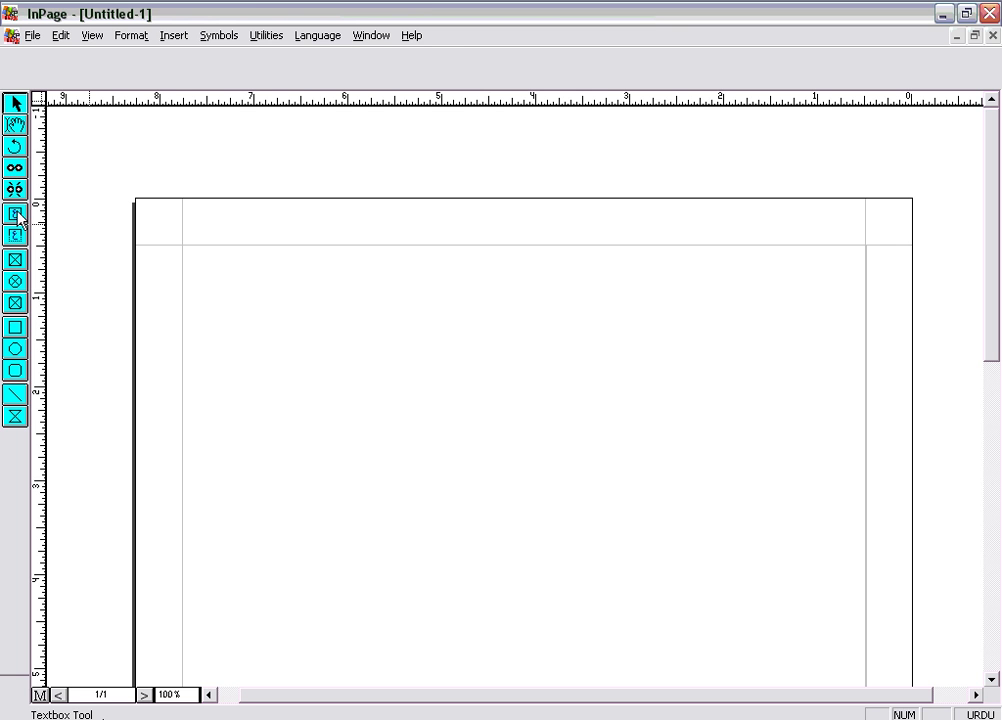
- Draw a tall text box about 1.5 by 2.47 inches beside the page's right margin, and delete it
left_click(14, 213)
left_click_drag(711, 318, 853, 549)
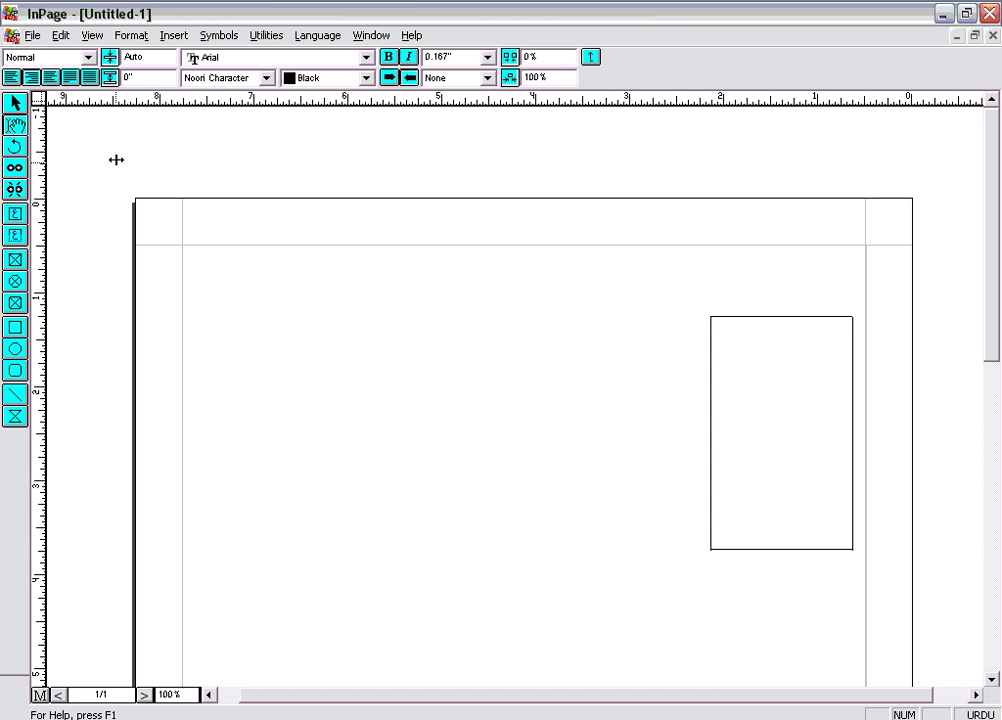
left_click(15, 103)
left_click(371, 364)
left_click(845, 380)
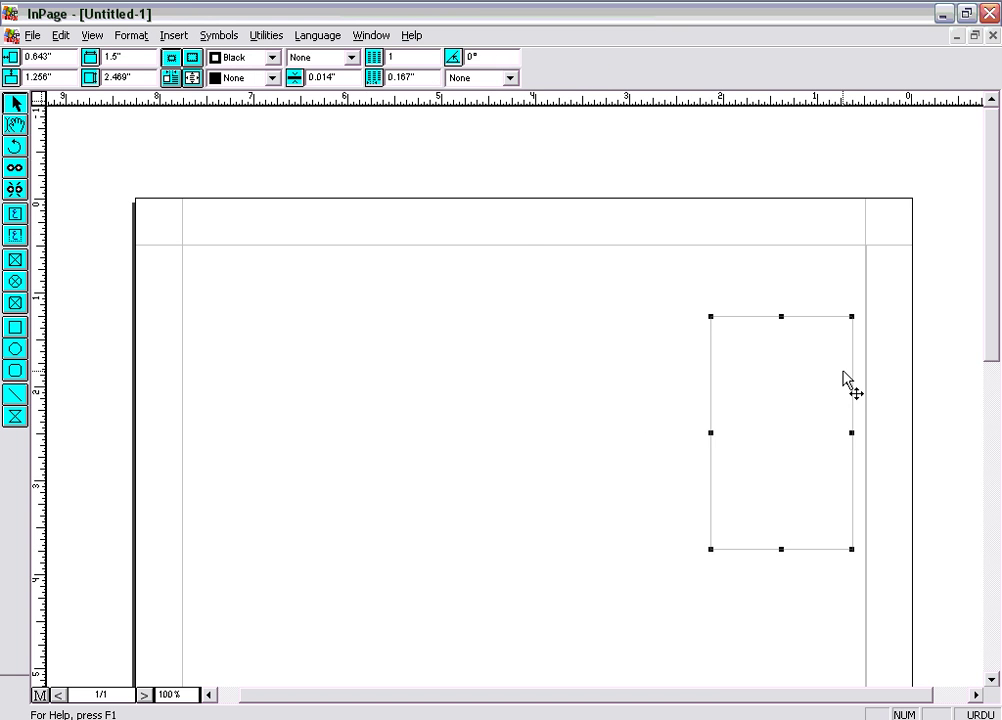
key("Delete")
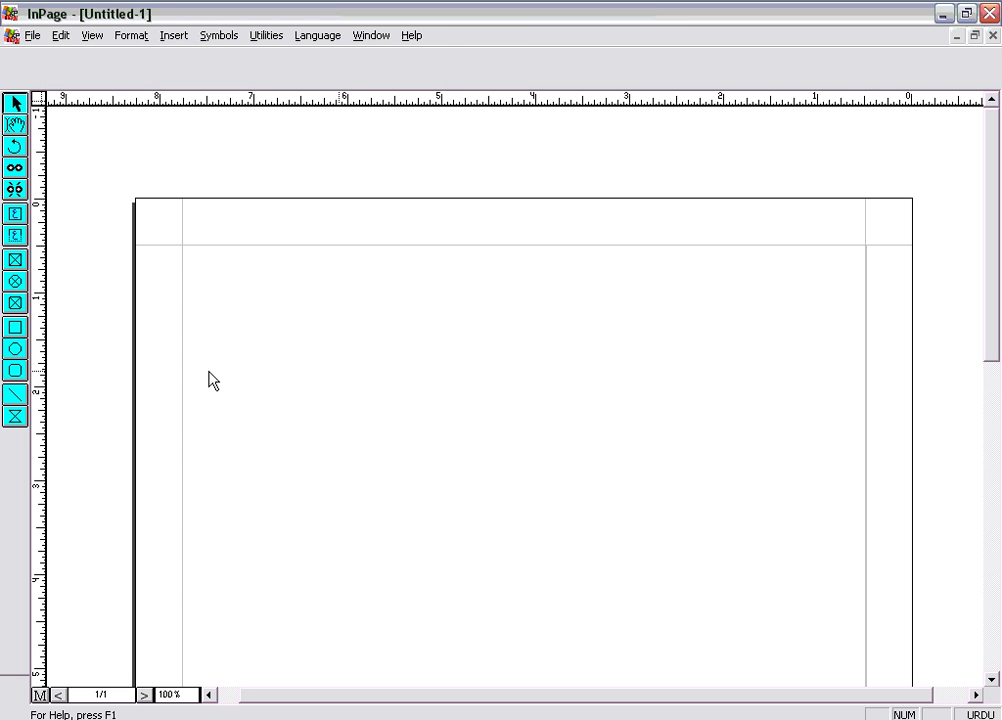
- Open the recent document "Raw honey urdu text.inp" and place the text cursor in its text
left_click(33, 36)
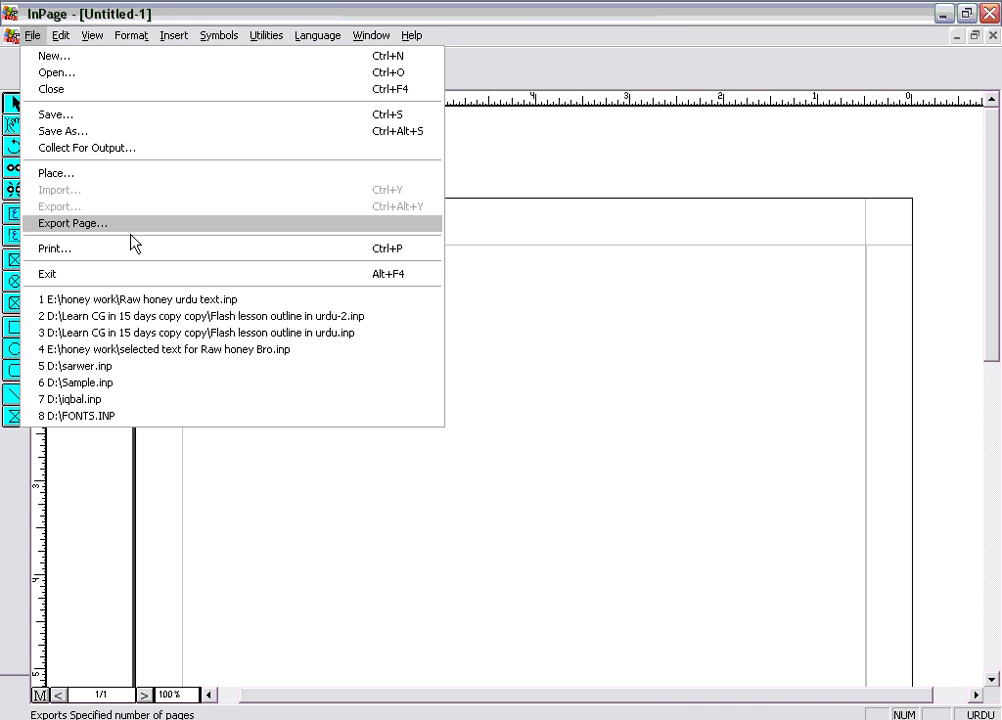
left_click(174, 299)
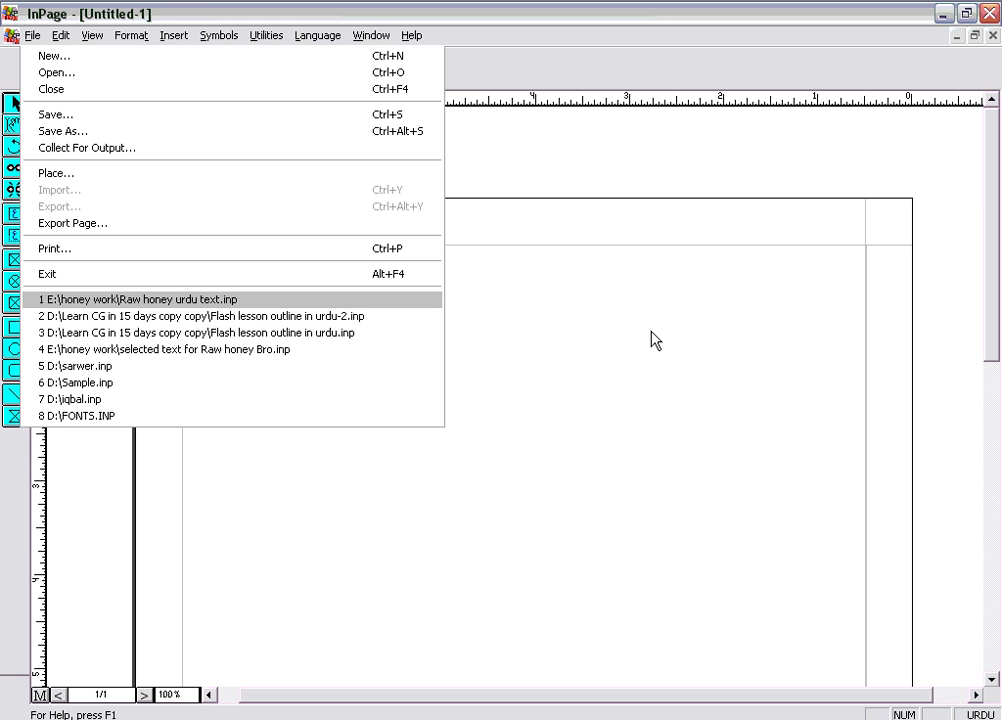
left_click(860, 172)
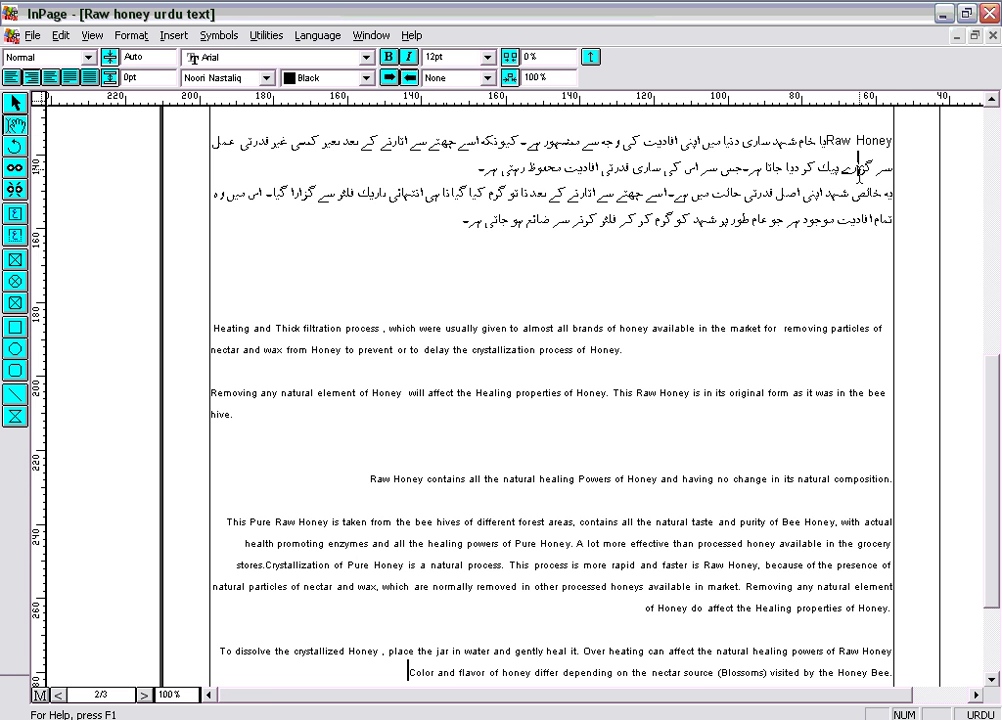
- Copy the four-line Urdu paragraph under the "Clover Honey Text" heading on the document's first page
key("Up")
key("Up")
key("Up")
key("Up")
key("Up")
key("Up")
key("Up")
key("Up")
key("Up")
key("Up")
key("Up")
key("Up")
key("Up")
key("Up")
key("Up")
key("Up")
key("Up")
key("Up")
key("Up")
key("Up")
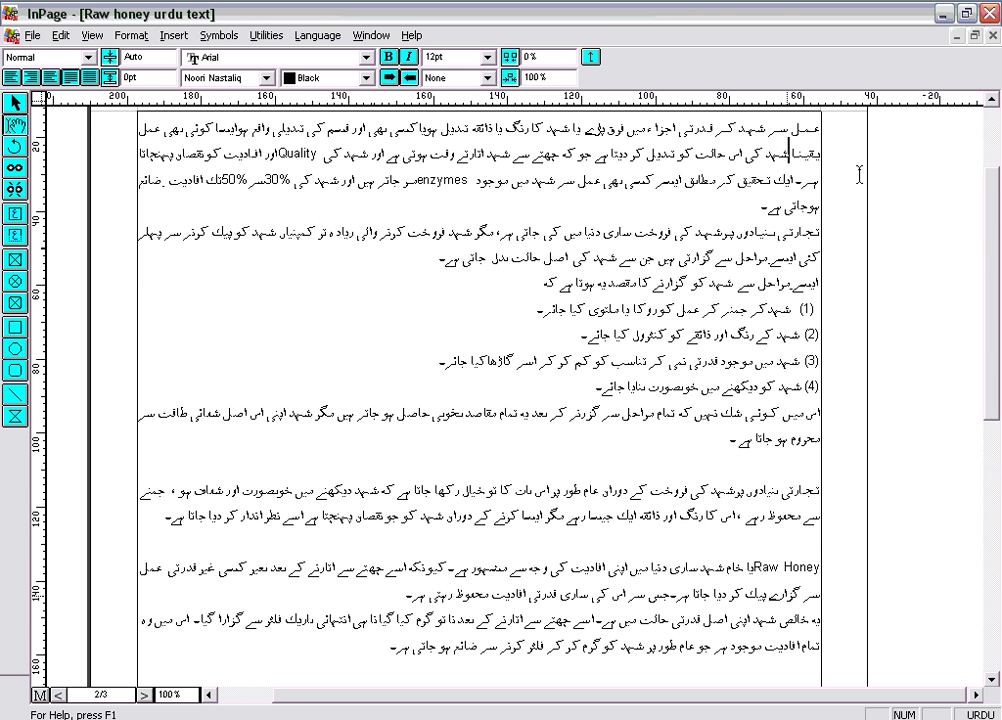
key("Up")
key("Up")
key("Up")
key("Up")
key("Up")
key("Up")
key("Up")
key("Up")
key("Up")
key("Up")
key("Up")
key("Up")
key("Up")
key("Up")
key("Up")
key("Up")
key("Up")
key("Up")
key("Up")
key("Up")
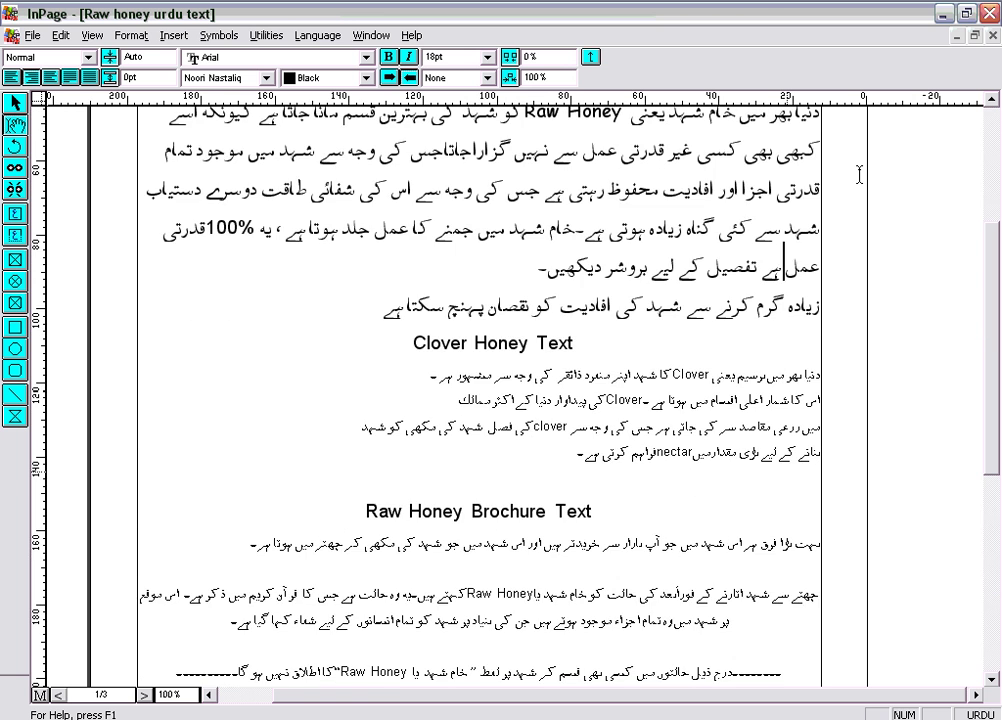
key("Up")
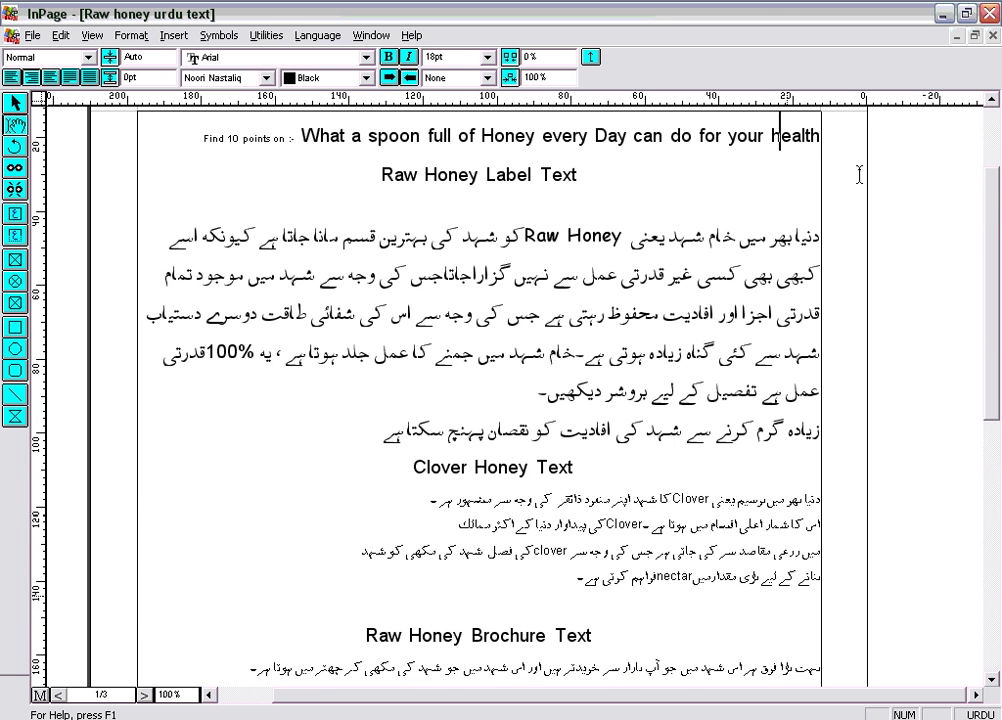
left_click(578, 577)
left_click_drag(578, 577, 815, 500)
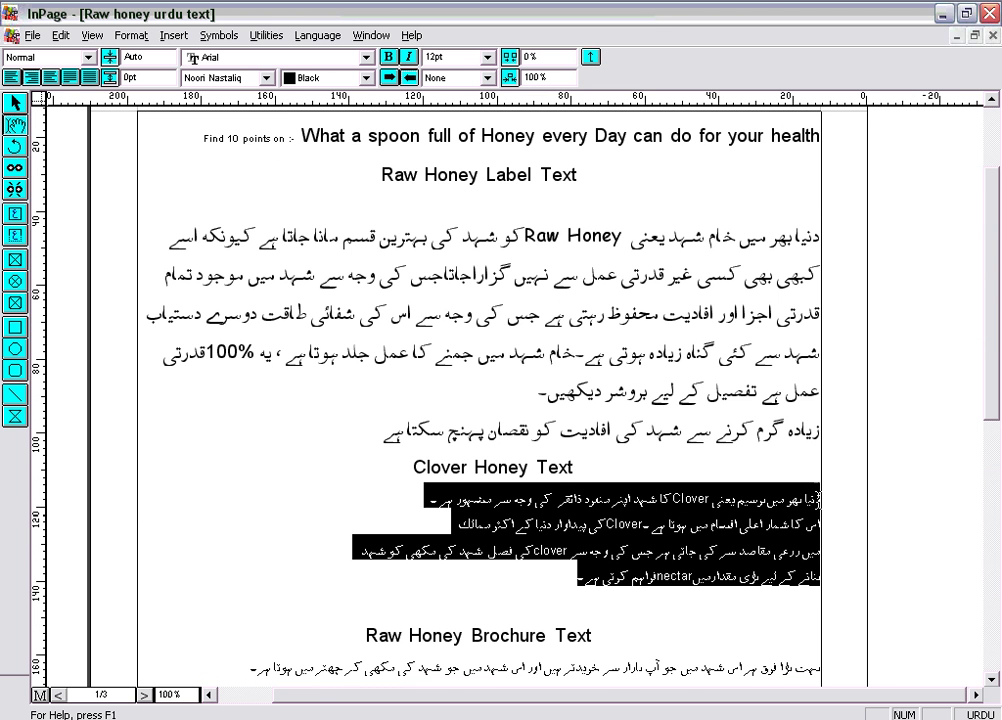
right_click(793, 500)
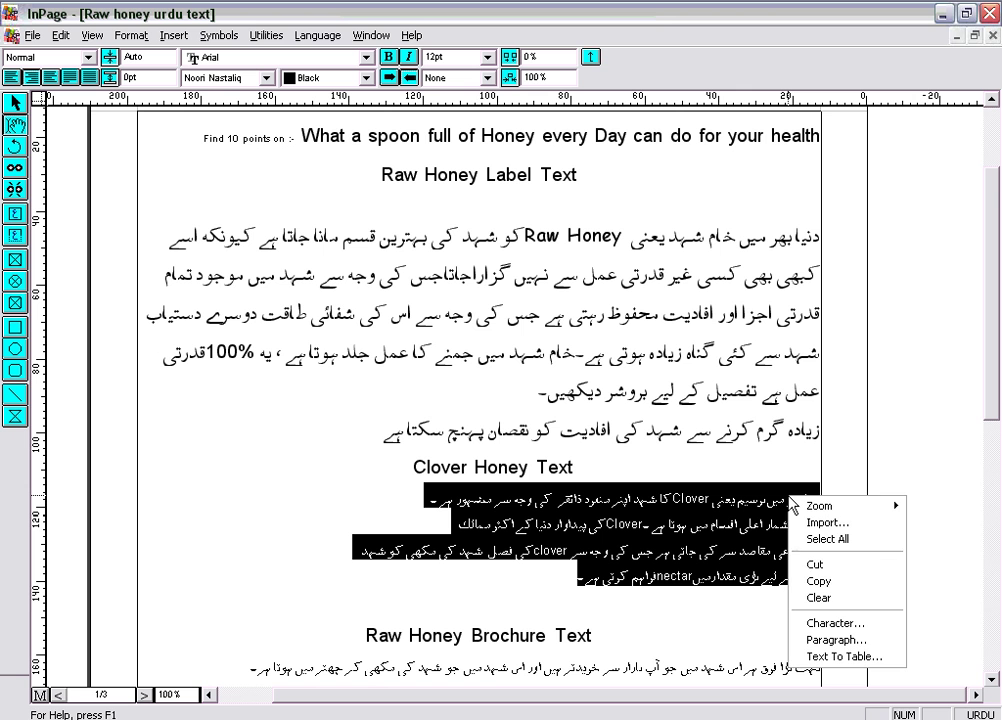
left_click(836, 585)
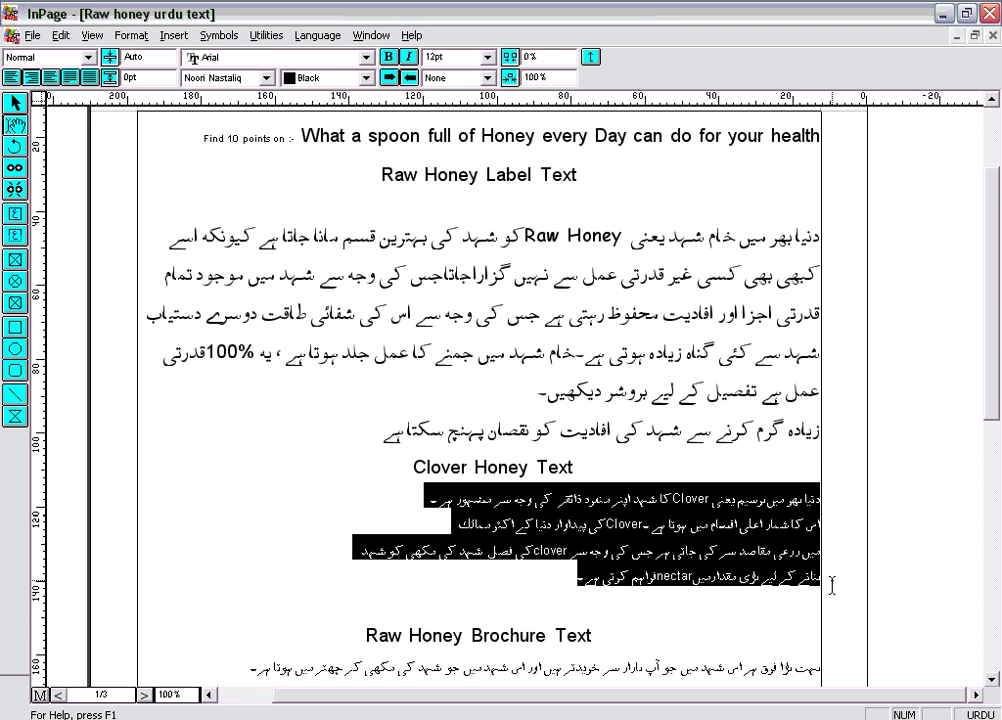
- Switch to the Untitled-1 document and maximize its window
left_click(975, 40)
left_click(644, 113)
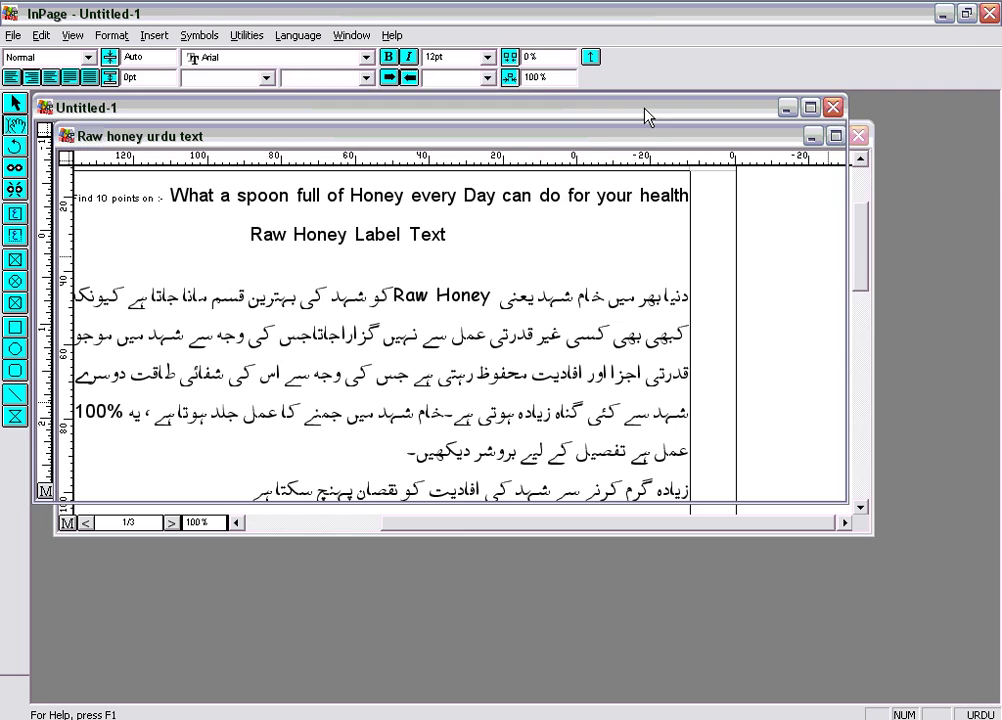
double_click(645, 110)
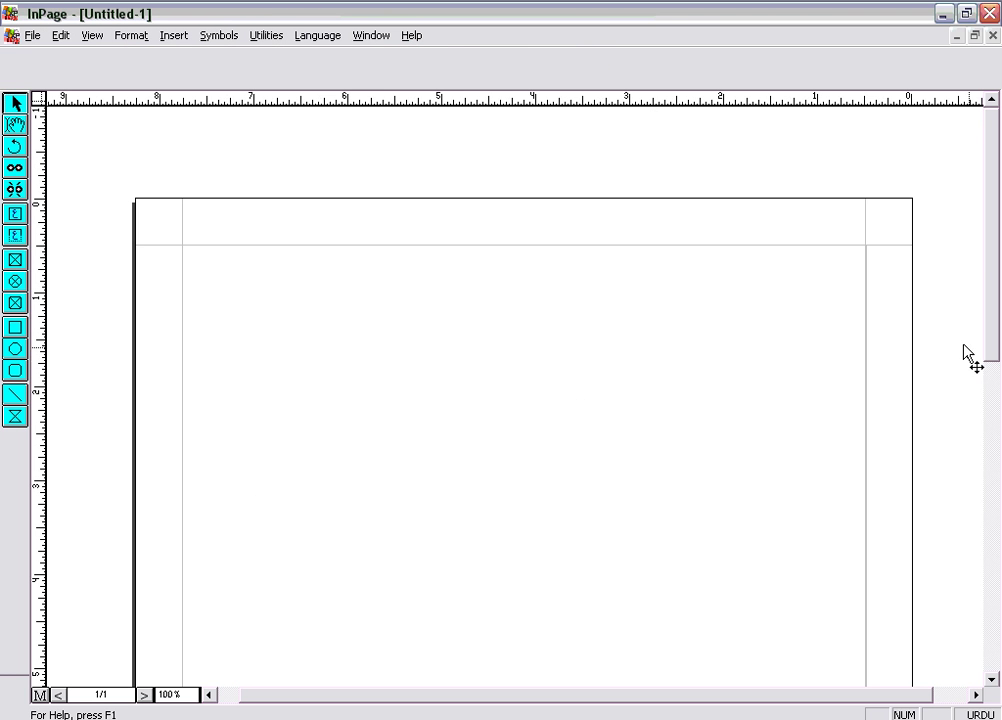
- Draw a text box about 1.5 by 1.89 inches near the page's right margin and a second one beside it toward the page's middle
left_click(15, 213)
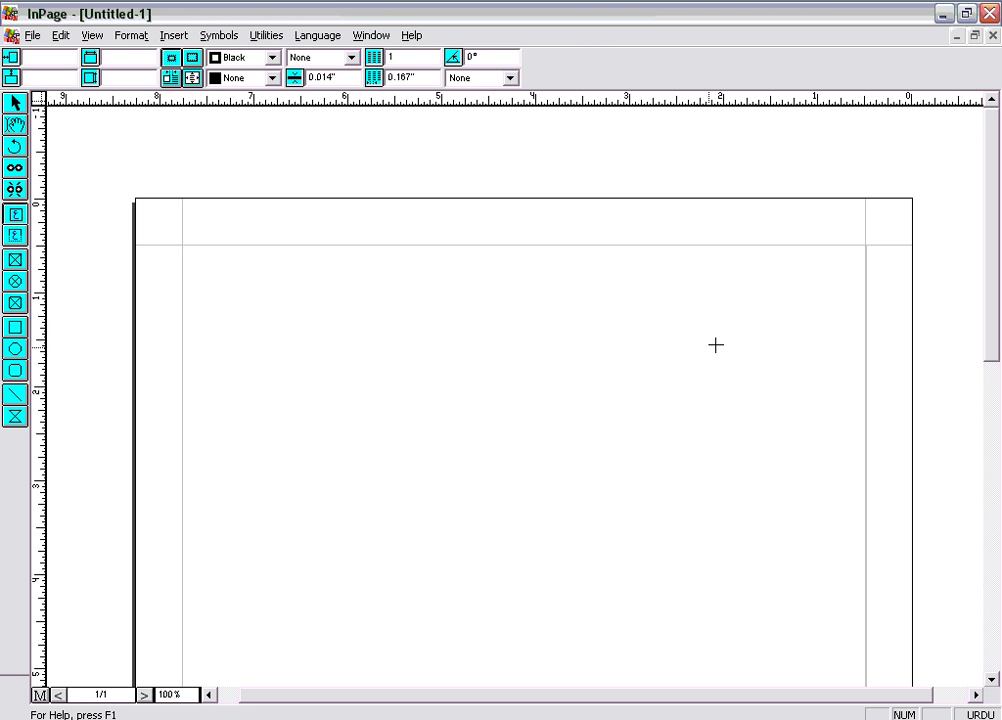
left_click_drag(685, 317, 826, 494)
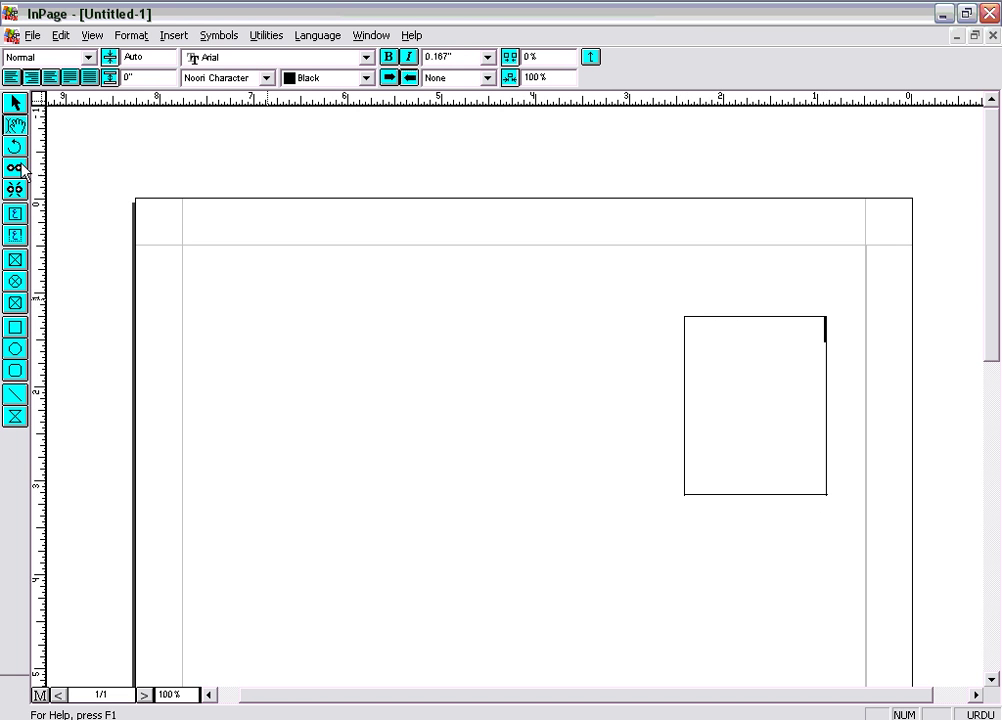
left_click(16, 214)
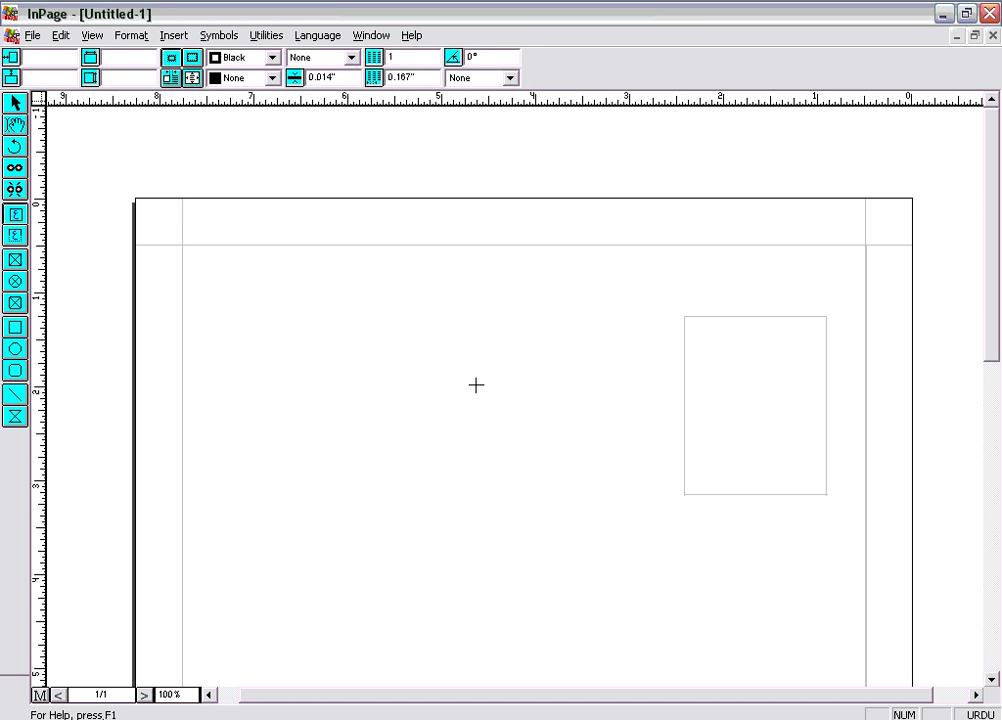
left_click_drag(415, 318, 579, 495)
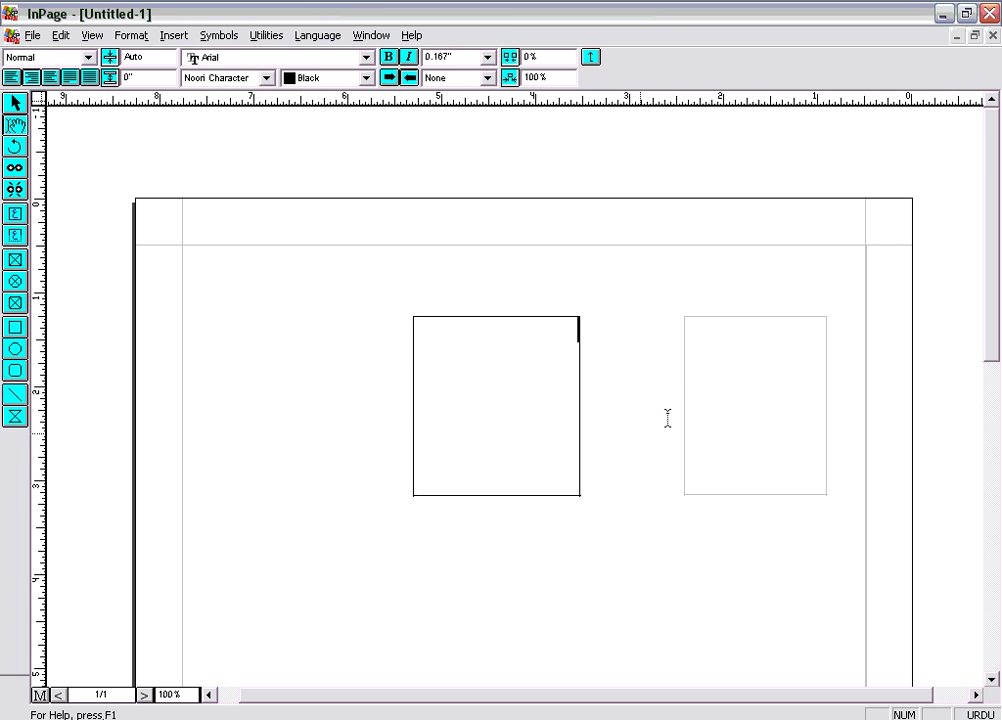
- Paste the copied paragraph into the text box near the right margin, stretch it to about 3.41 inches tall, and shorten it to about 2.09 inches
left_click(790, 340)
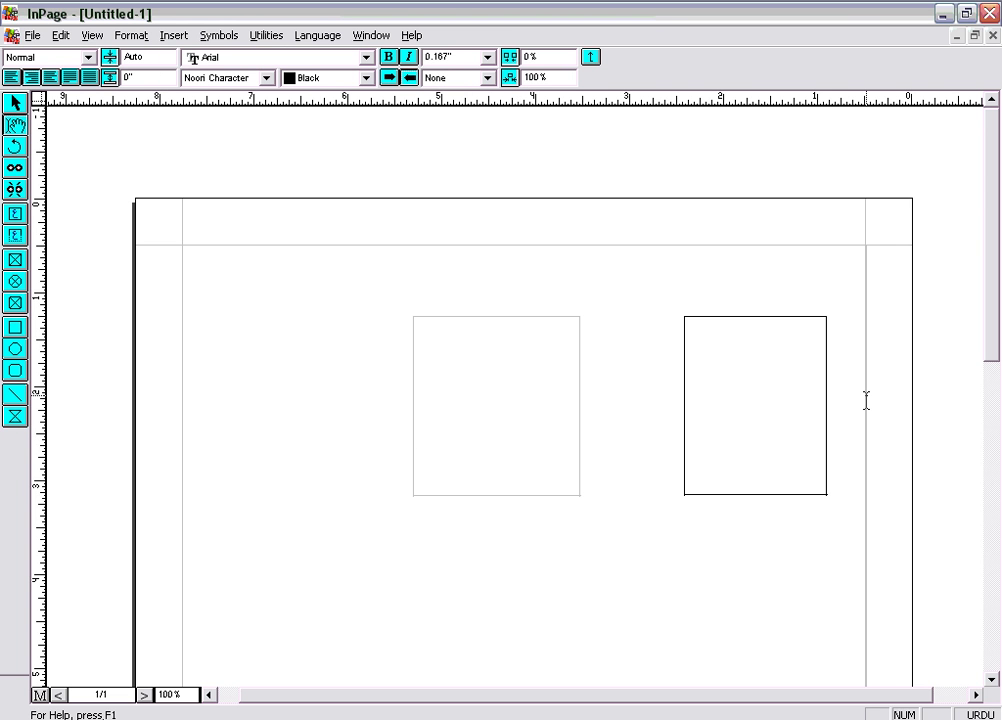
key("ctrl+v")
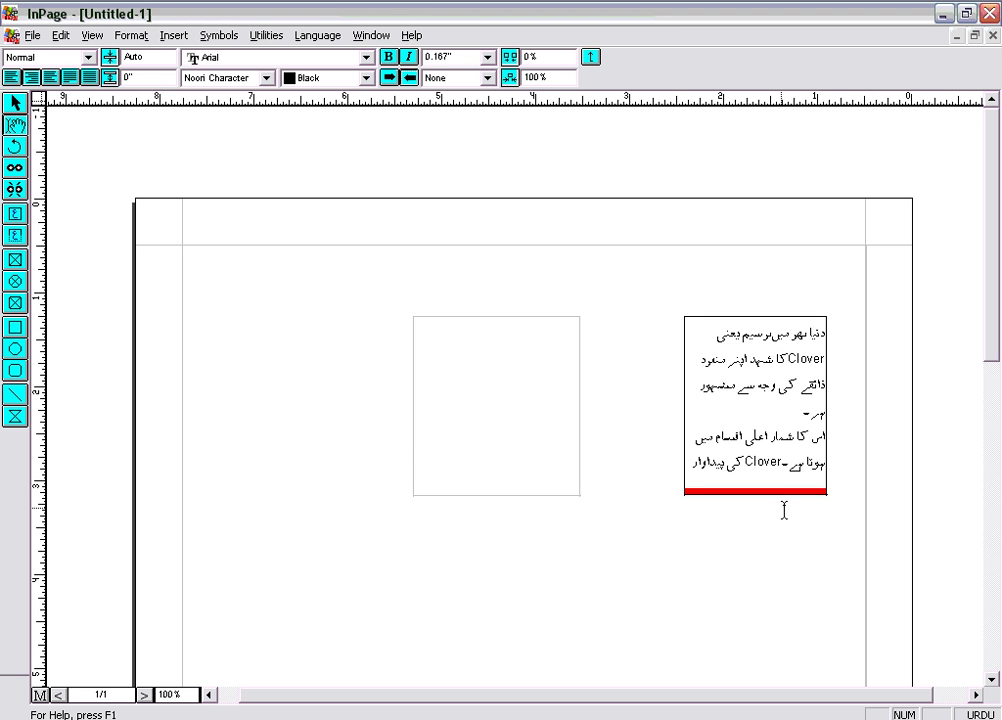
left_click(15, 102)
left_click(767, 494)
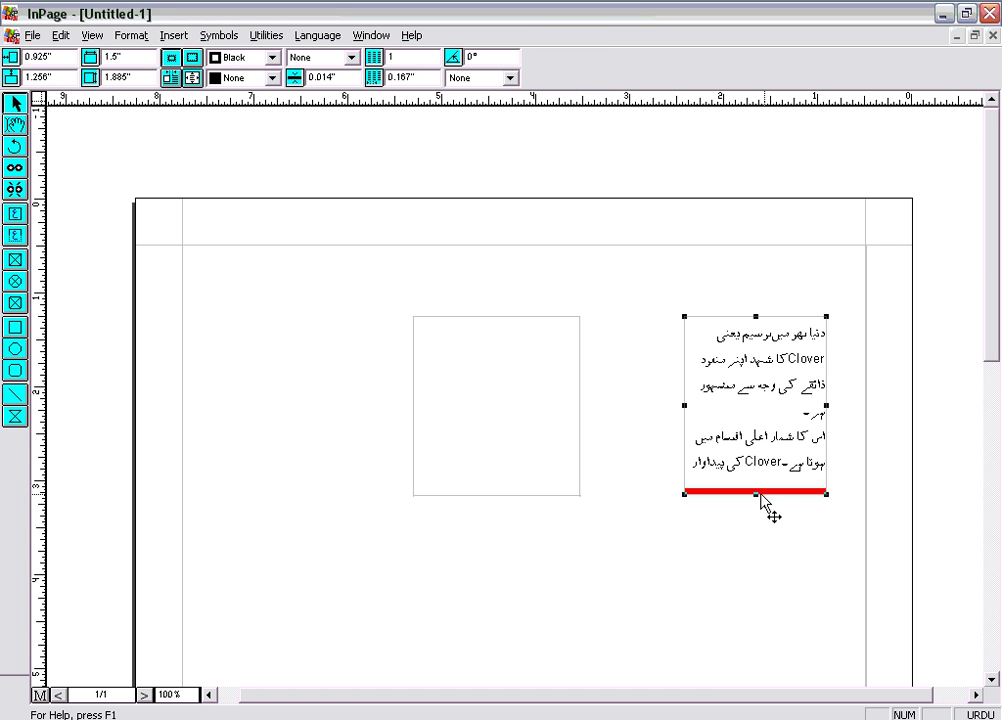
left_click_drag(755, 497, 771, 640)
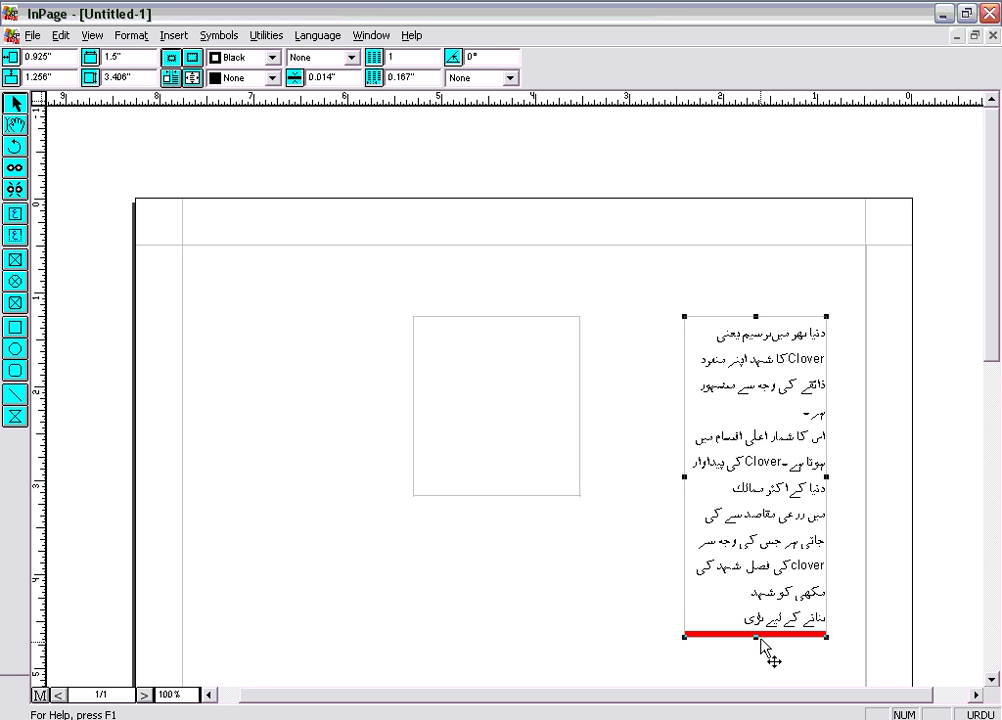
left_click_drag(756, 635, 766, 515)
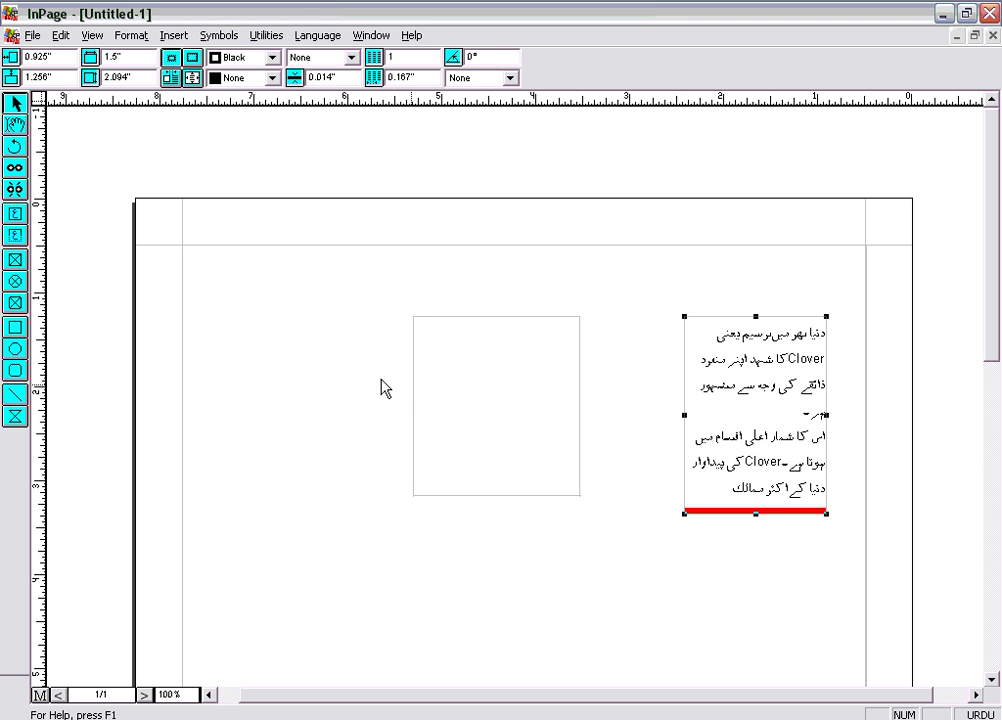
- Link the filled text box to the empty one so its overflowing text continues there
left_click(16, 170)
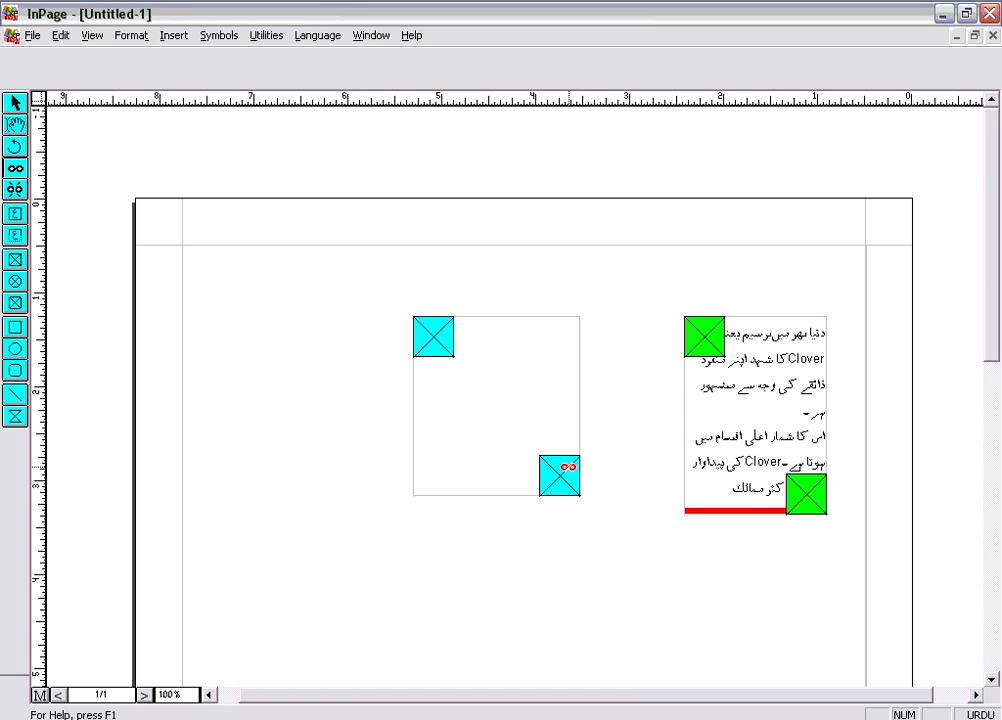
left_click(565, 465)
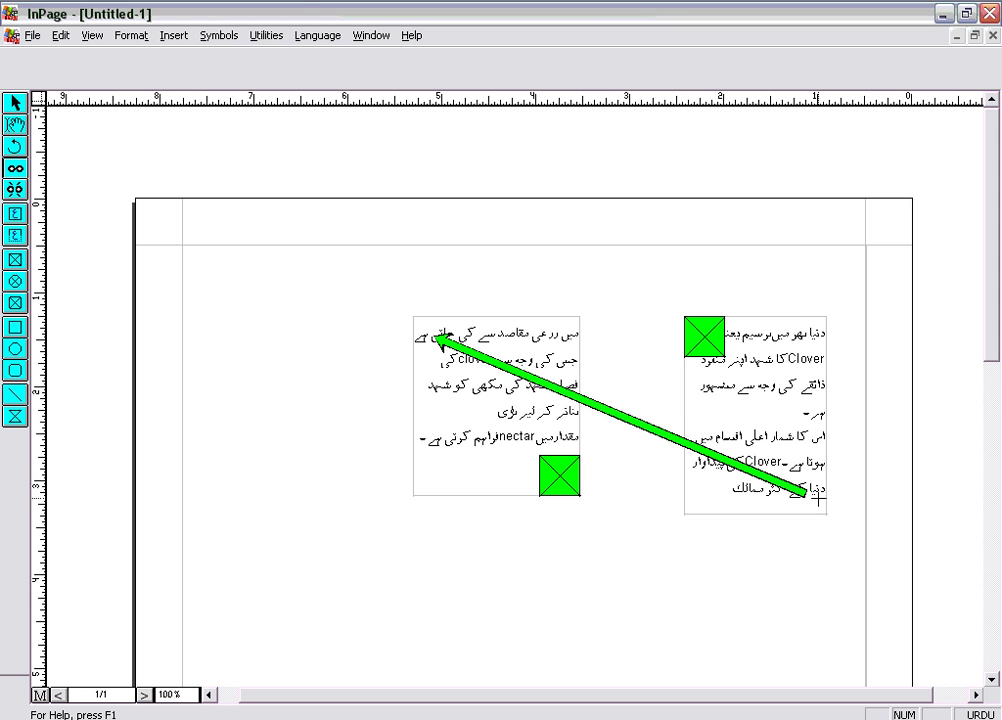
left_click(15, 102)
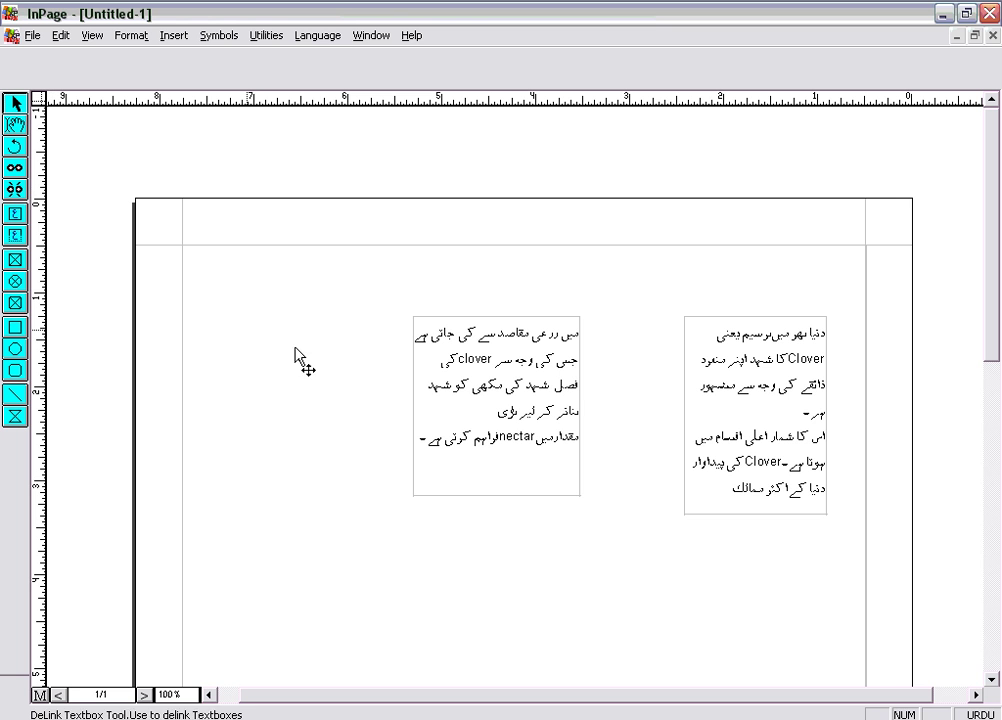
- Delink the two connected text boxes with the DeLink Textbox tool
left_click(15, 190)
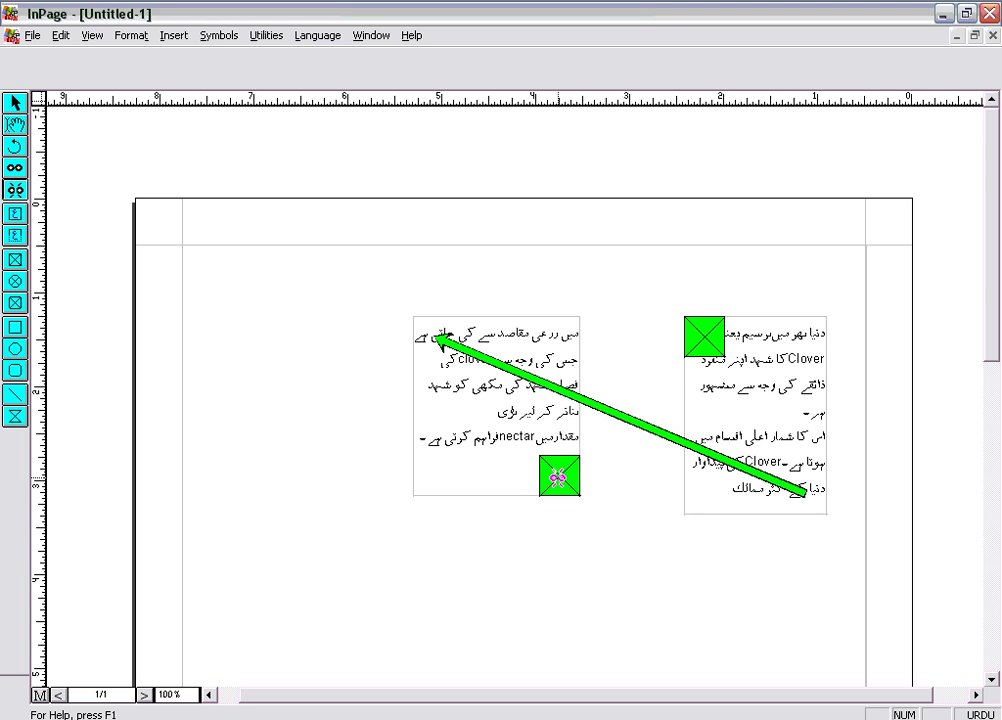
left_click(557, 479)
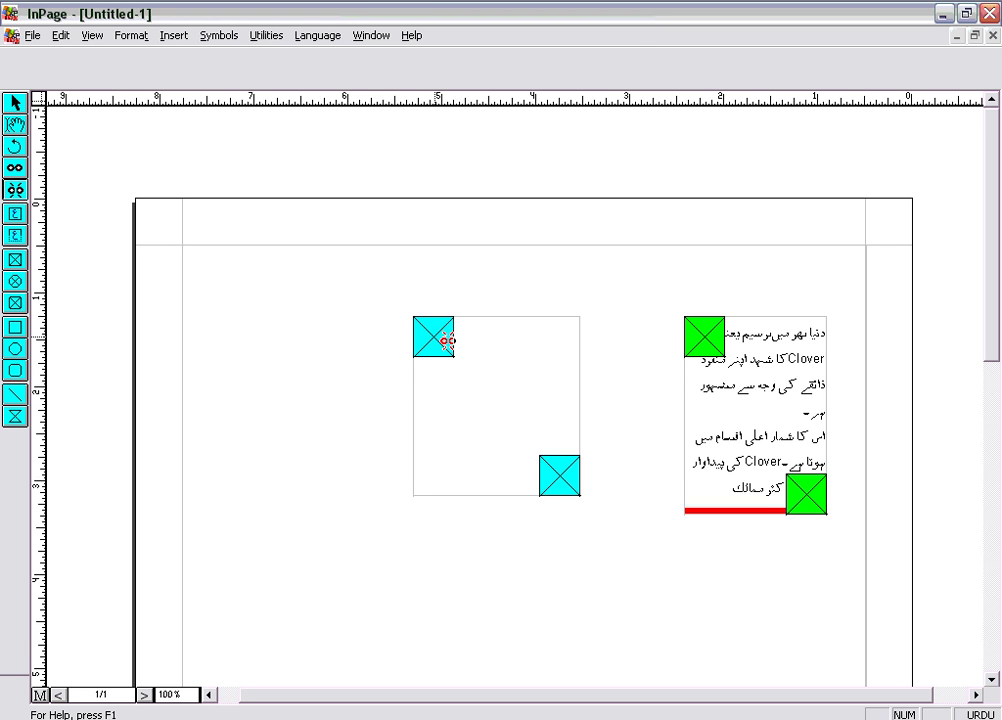
left_click(18, 102)
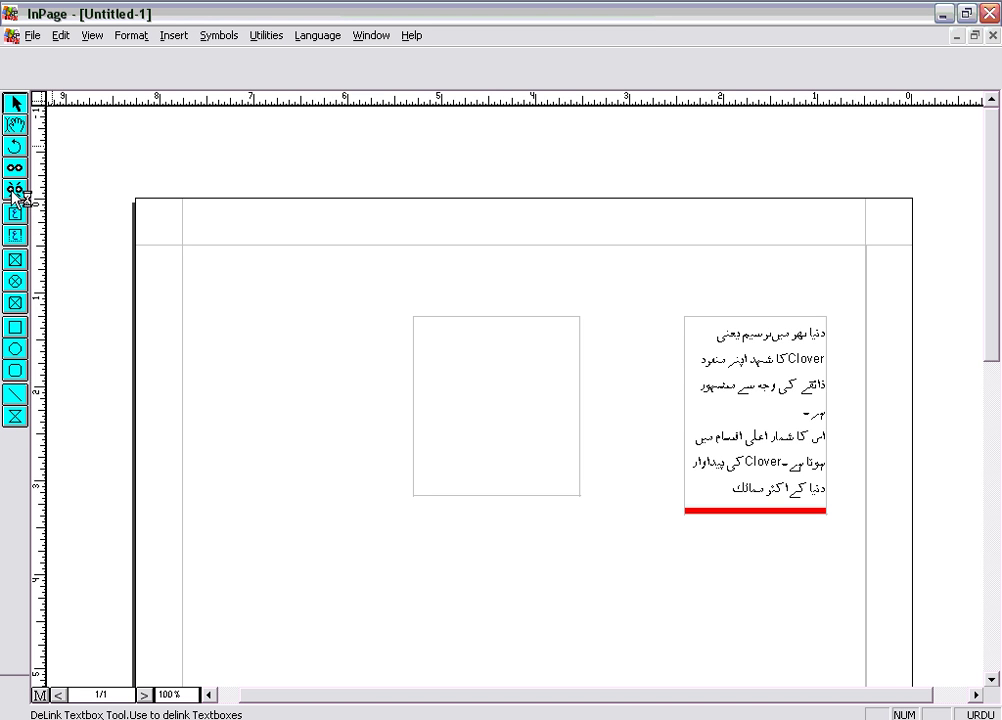
left_click(15, 190)
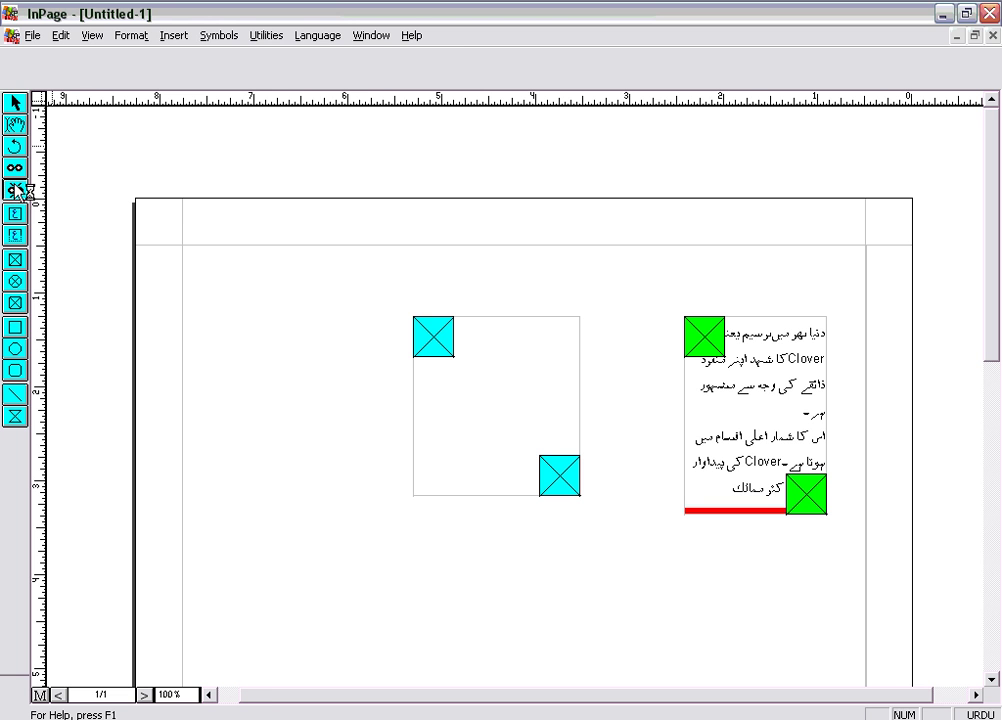
- Delete the empty text box and the text box holding the Clover paragraph from the page
left_click(15, 102)
left_click(560, 352)
double_click(577, 345)
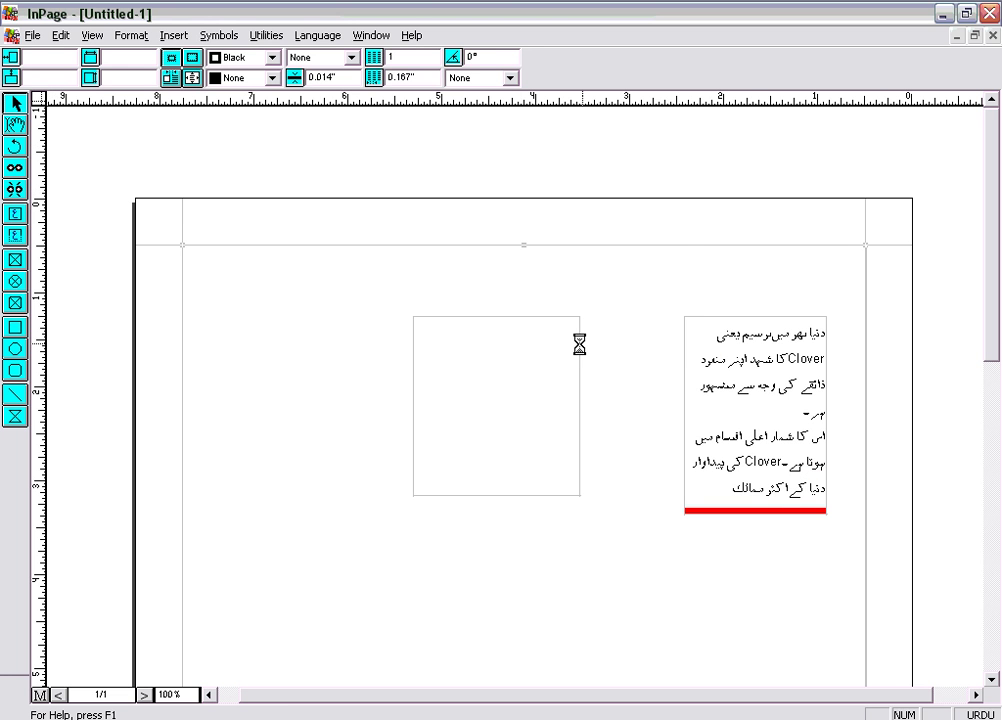
left_click(620, 288)
key("Delete")
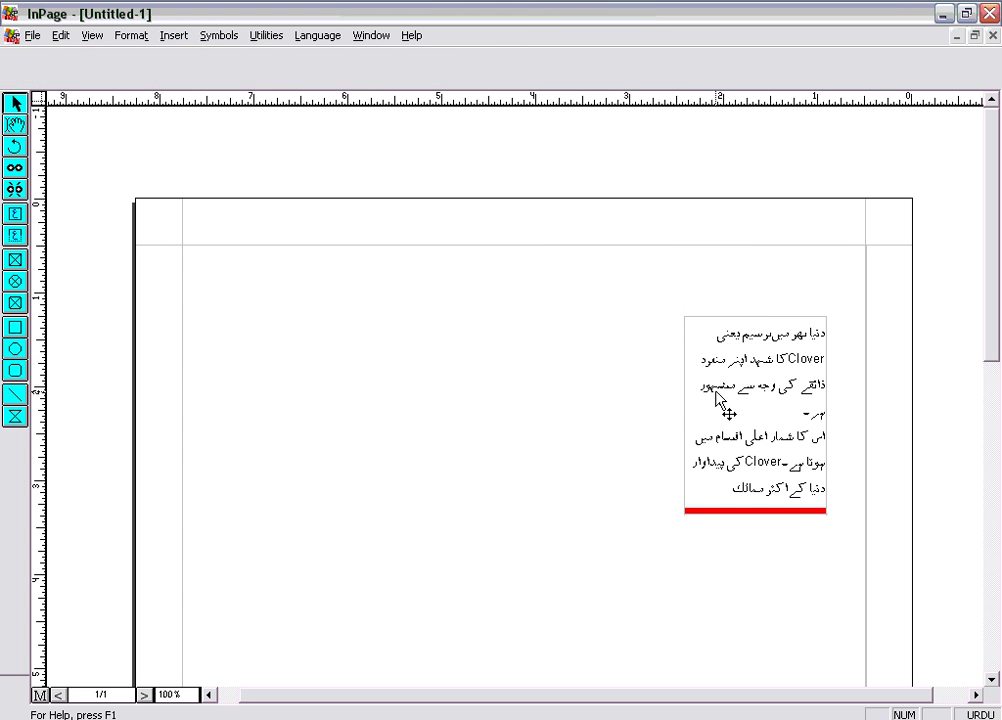
left_click(716, 393)
key("Delete")
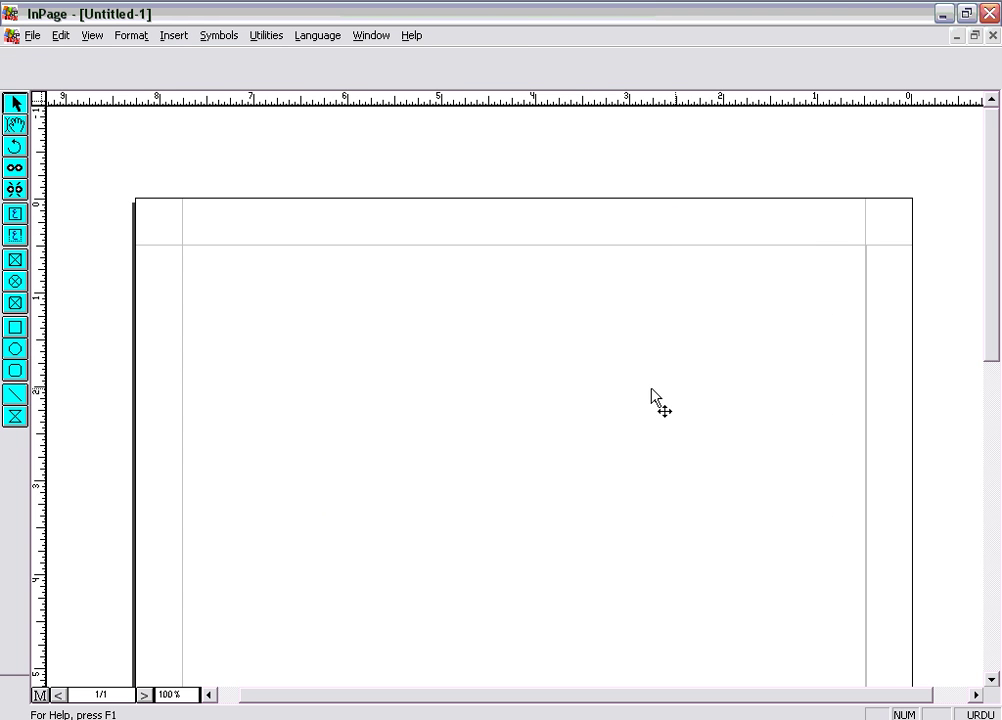
- Draw a text box about 2.07 by 2.19 inches near the page's right margin and paste the copied paragraph into it
left_click(16, 218)
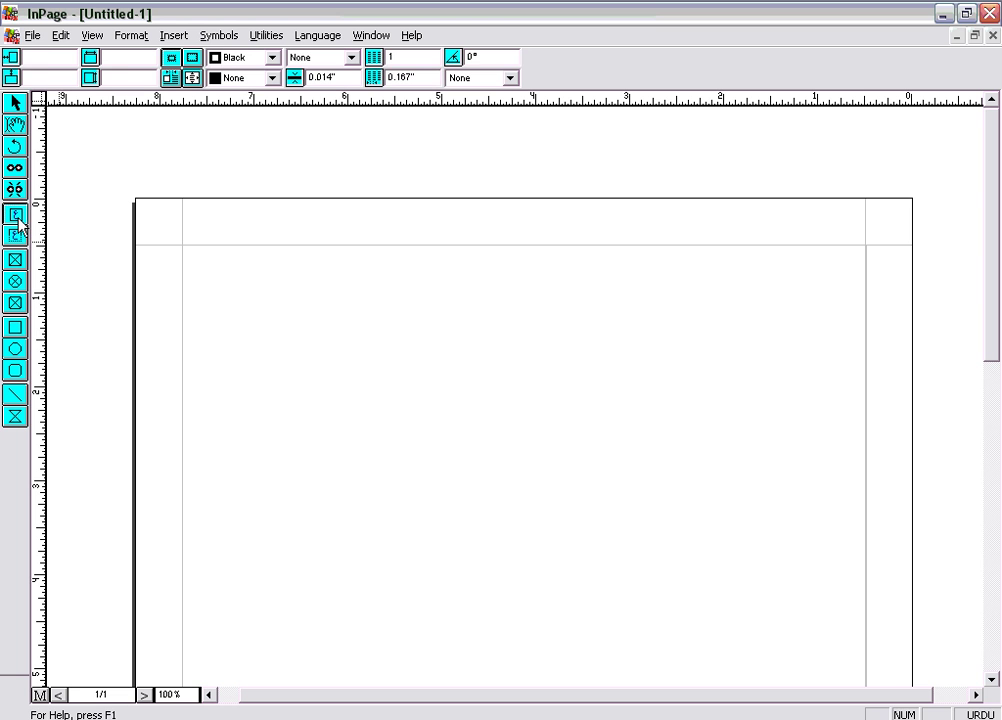
left_click_drag(662, 300, 856, 505)
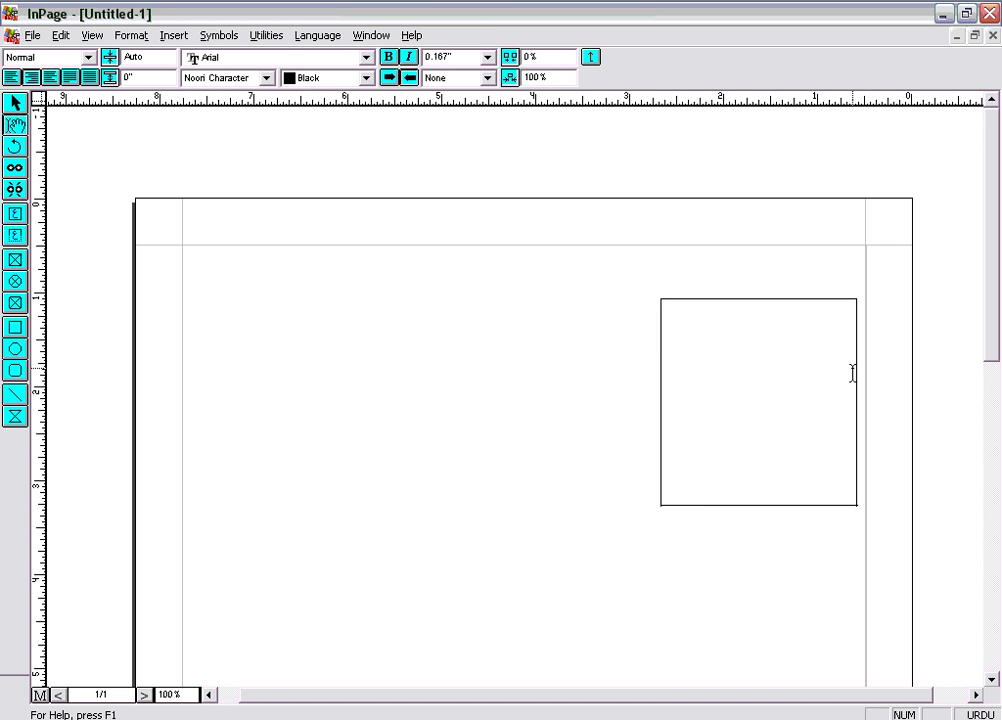
key("ctrl+v")
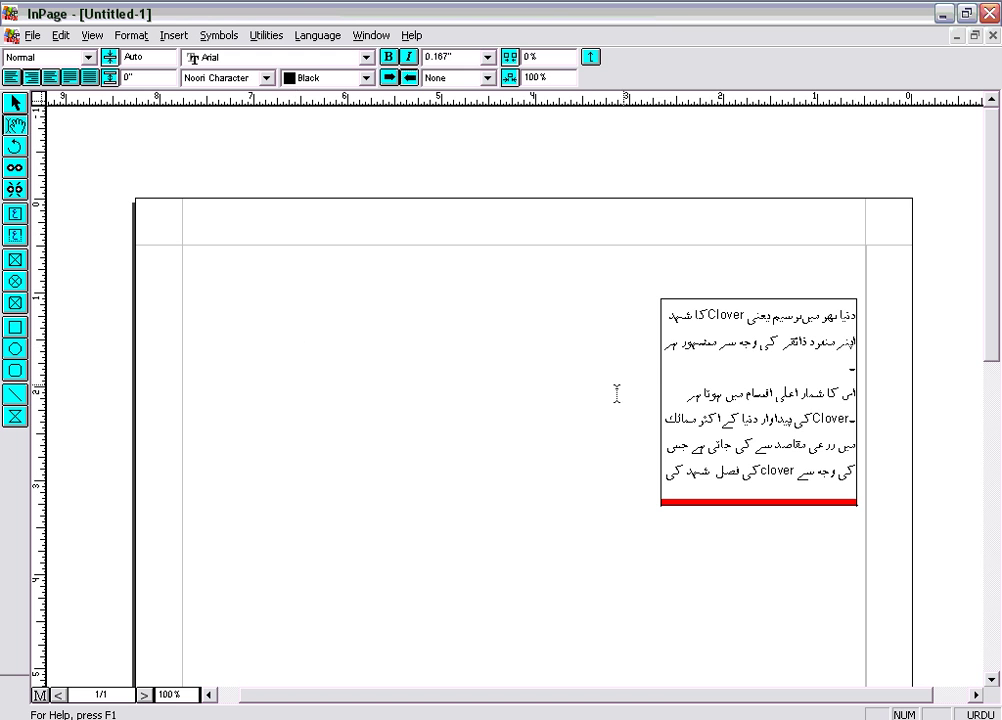
- Select the filled text box as an object and delete it
left_click(250, 214)
left_click(735, 402)
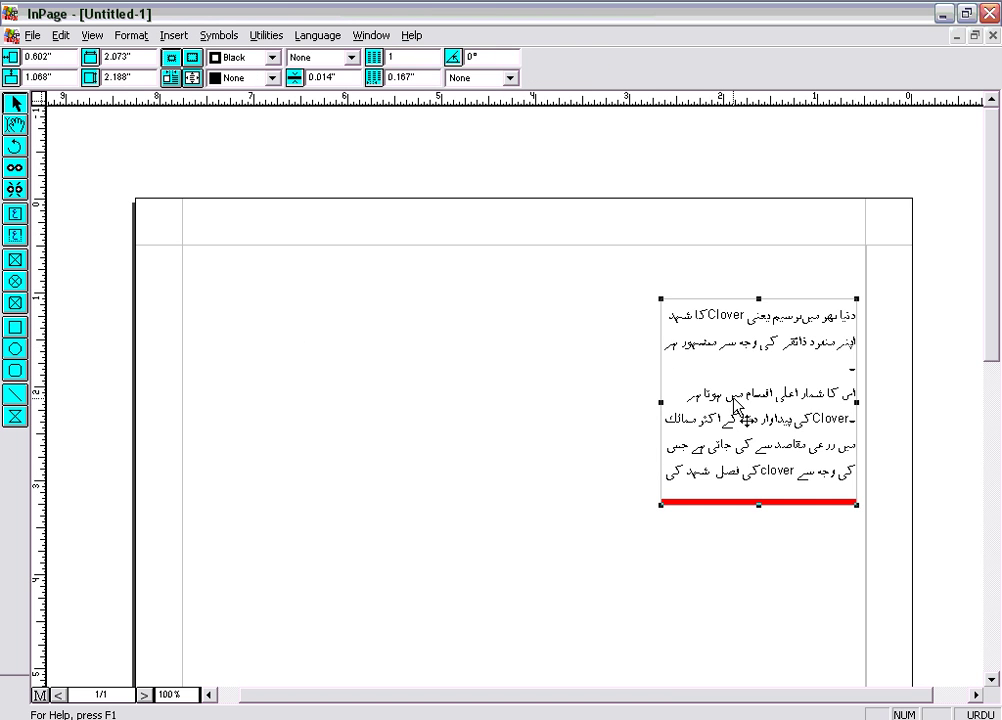
key("Delete")
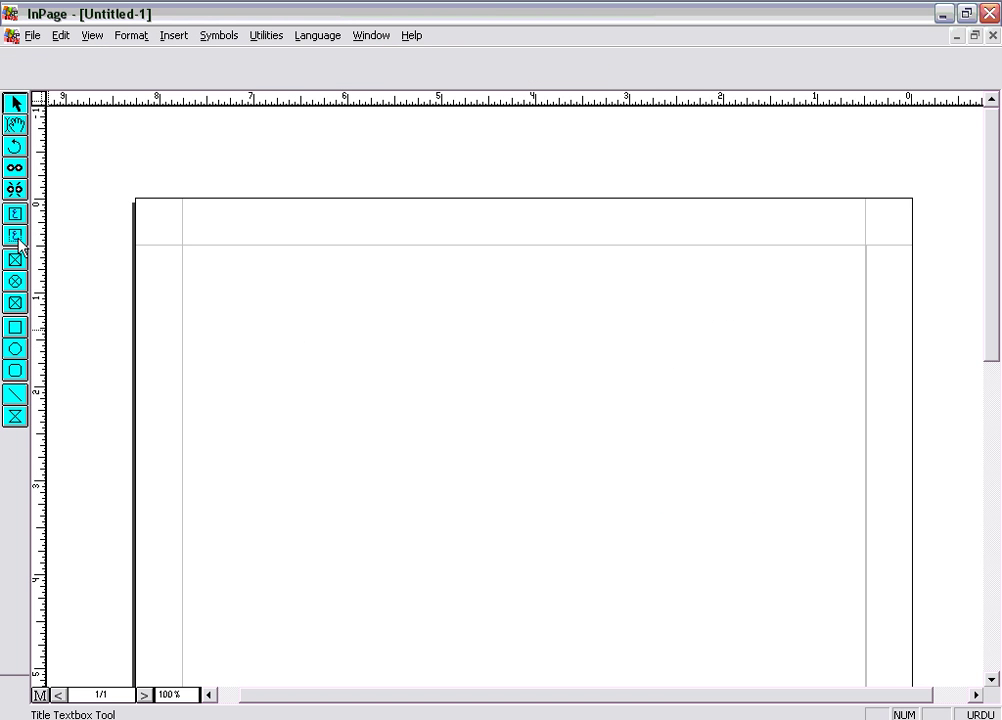
- Draw a wide title text box near the top of the page and paste the copied Clover paragraph into it
left_click(16, 240)
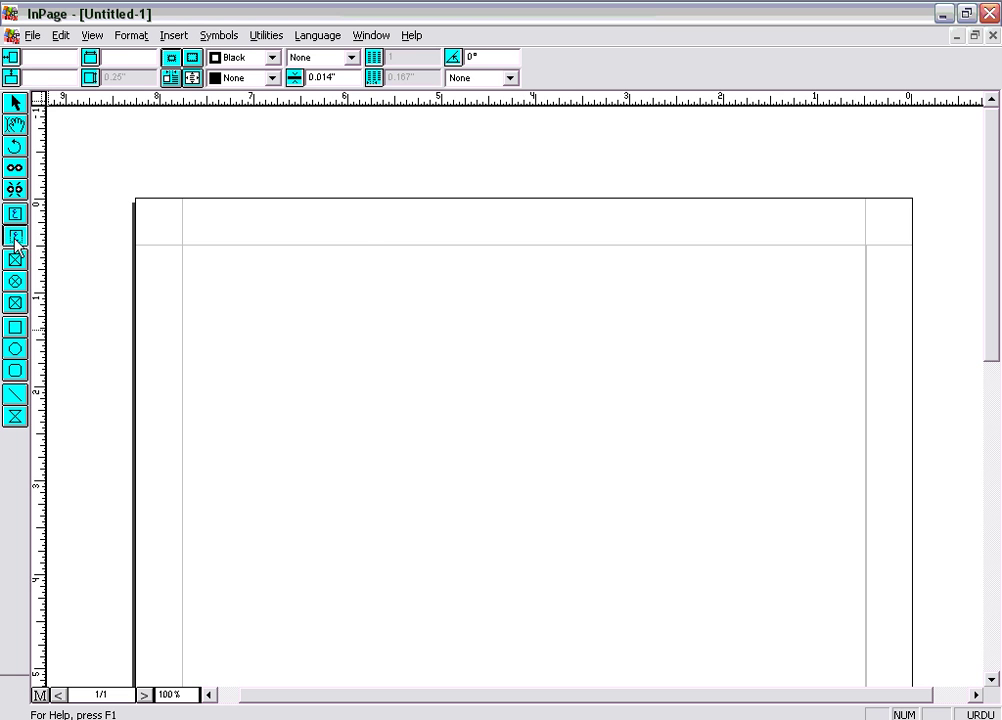
left_click_drag(713, 371, 770, 376)
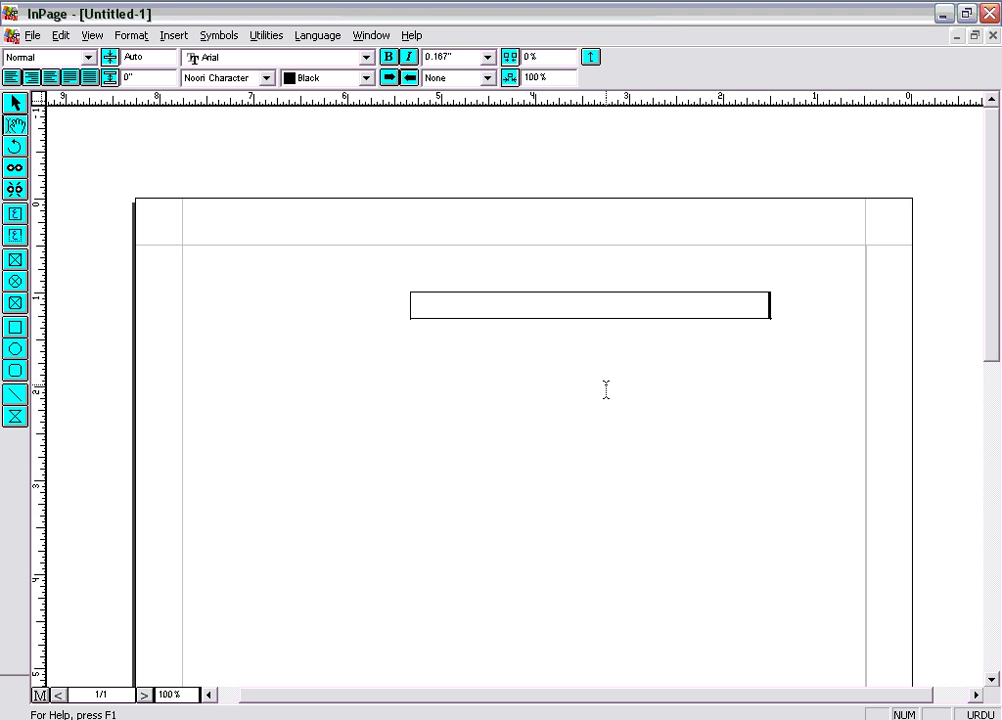
key("ctrl+v")
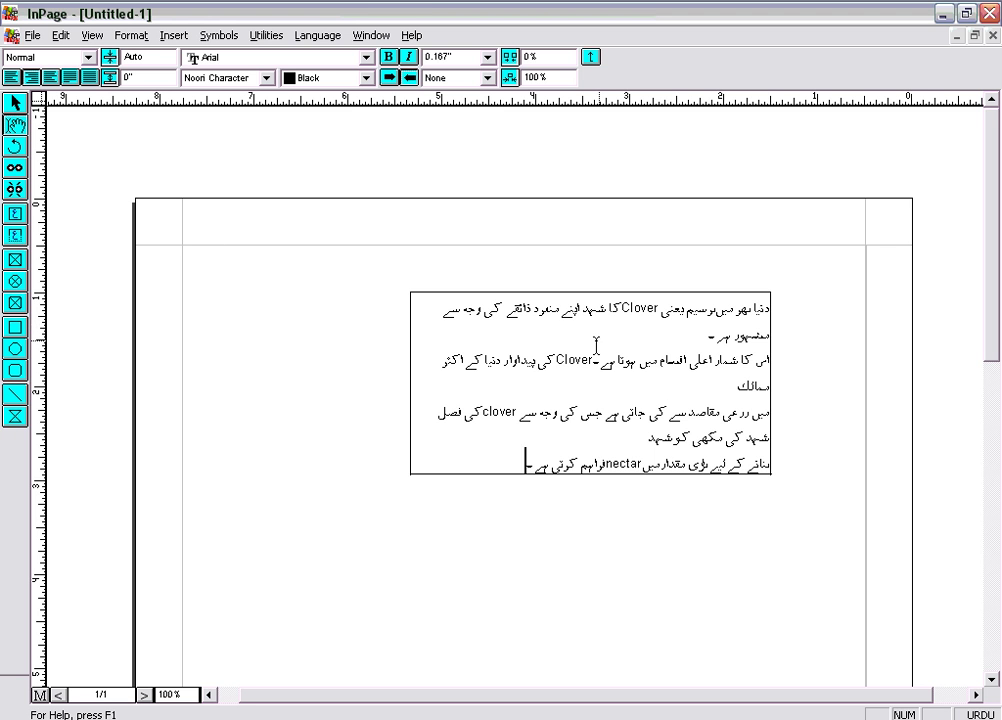
- Select the title text box holding the Clover paragraph as an object and delete it
left_click(15, 104)
left_click(670, 424)
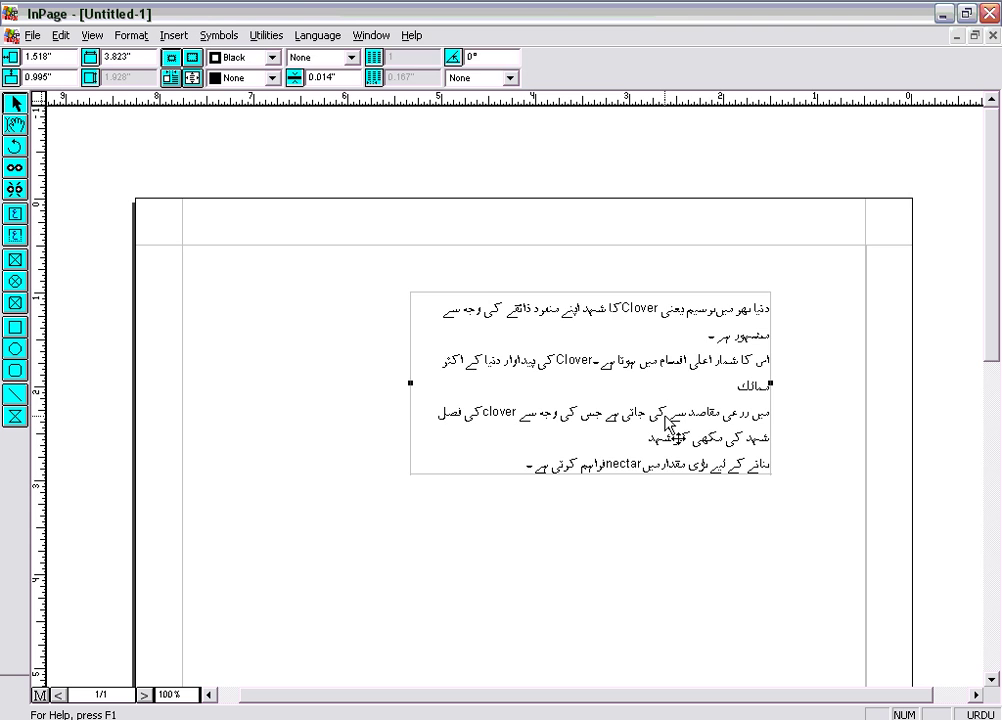
key("Delete")
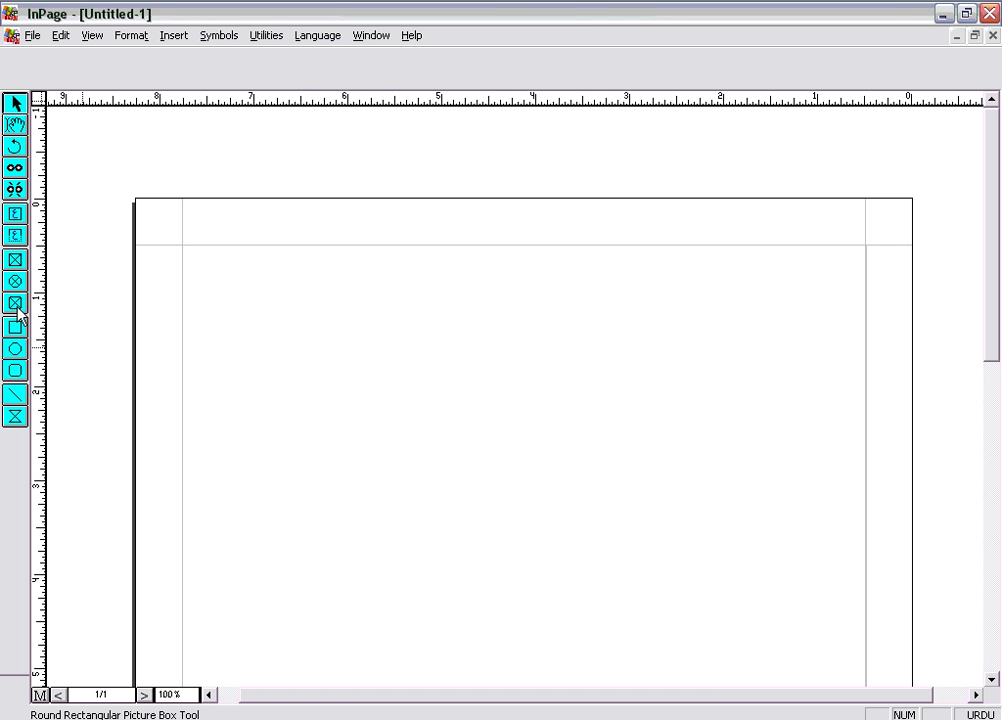
- Draw a rectangular picture box about 2 by 1.78 inches near the page's upper right and import 97152_lonely_mouse_.jpg from the stock folder into it
left_click(16, 261)
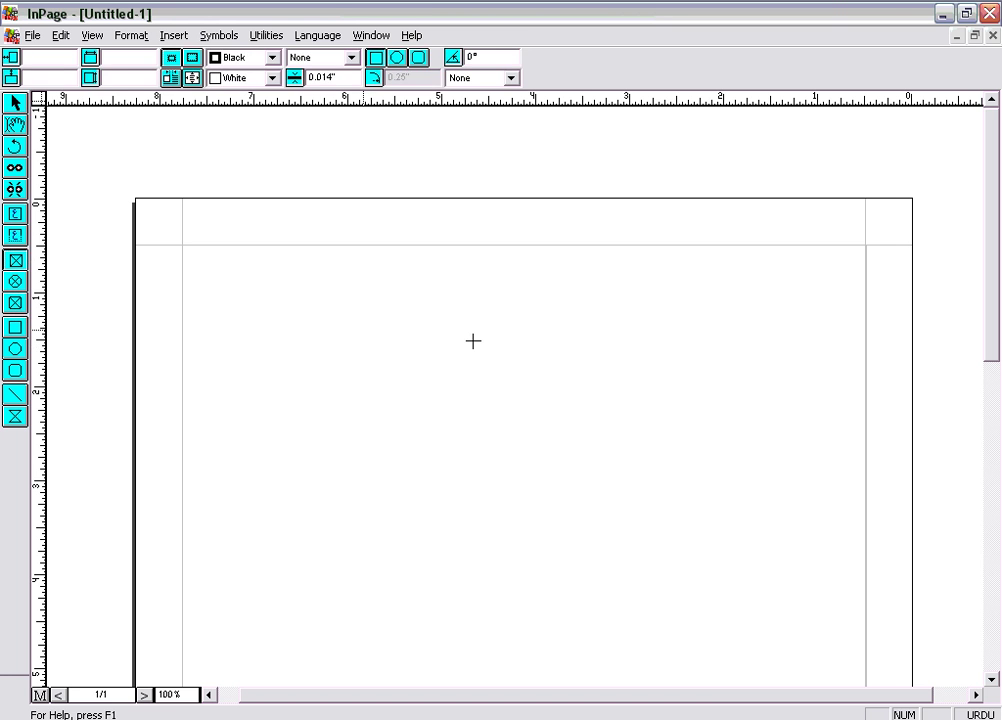
left_click_drag(589, 287, 777, 455)
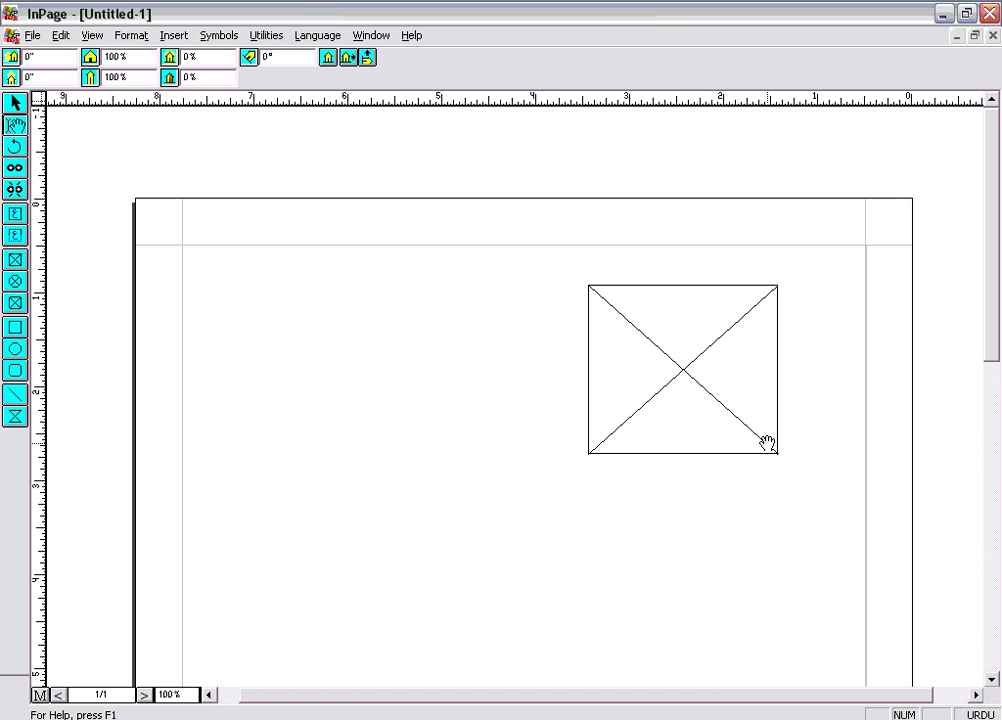
right_click(686, 378)
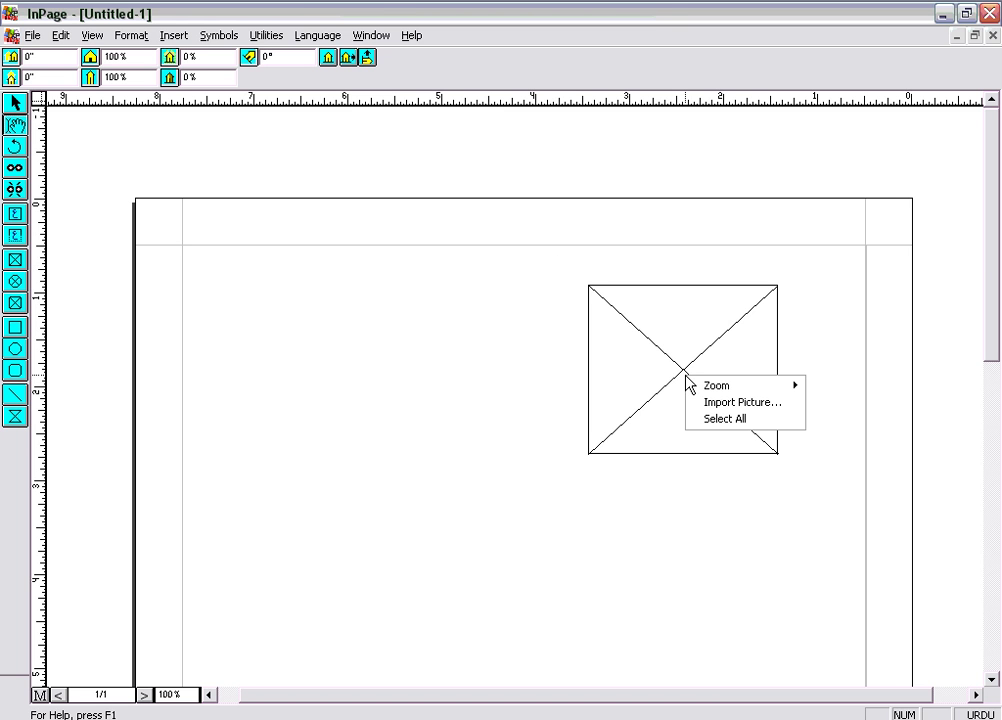
left_click(702, 403)
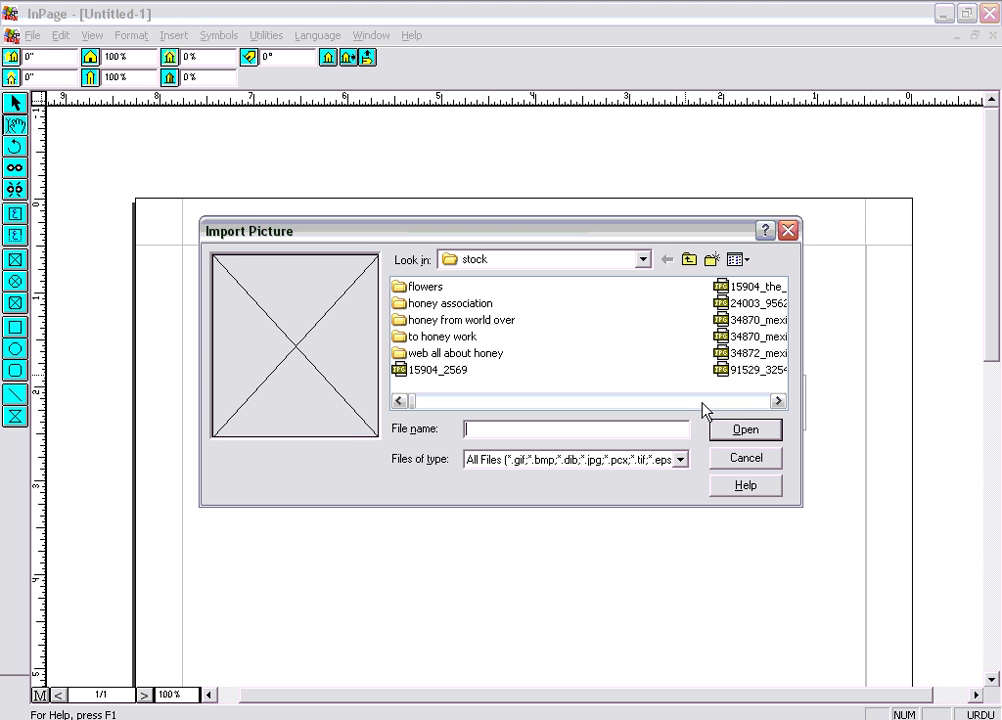
left_click(741, 261)
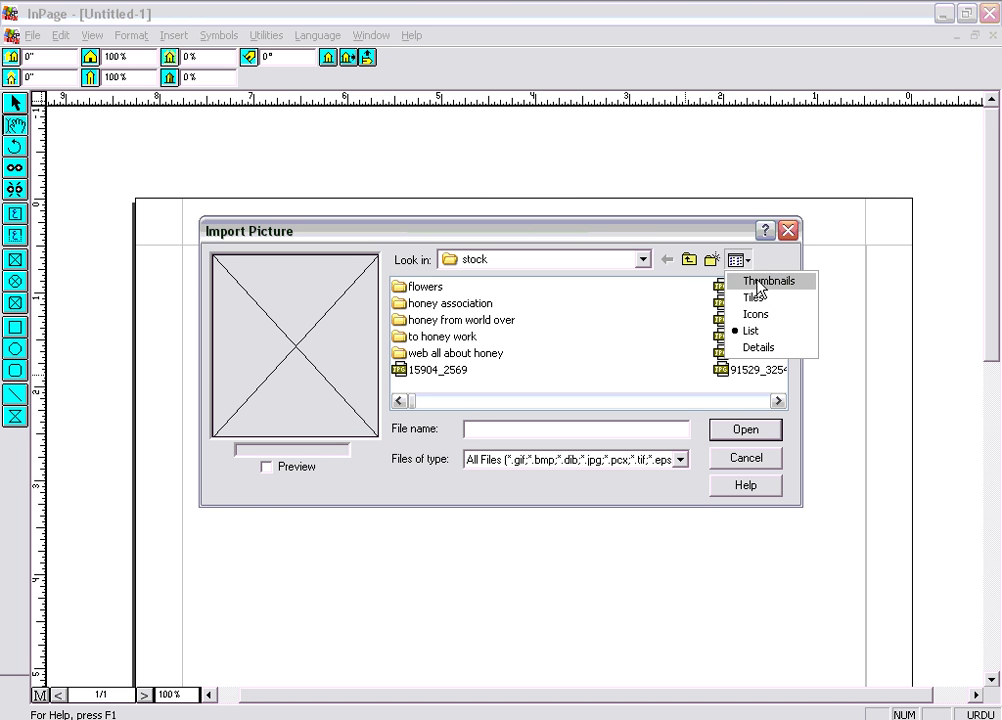
left_click(757, 284)
left_click(782, 380)
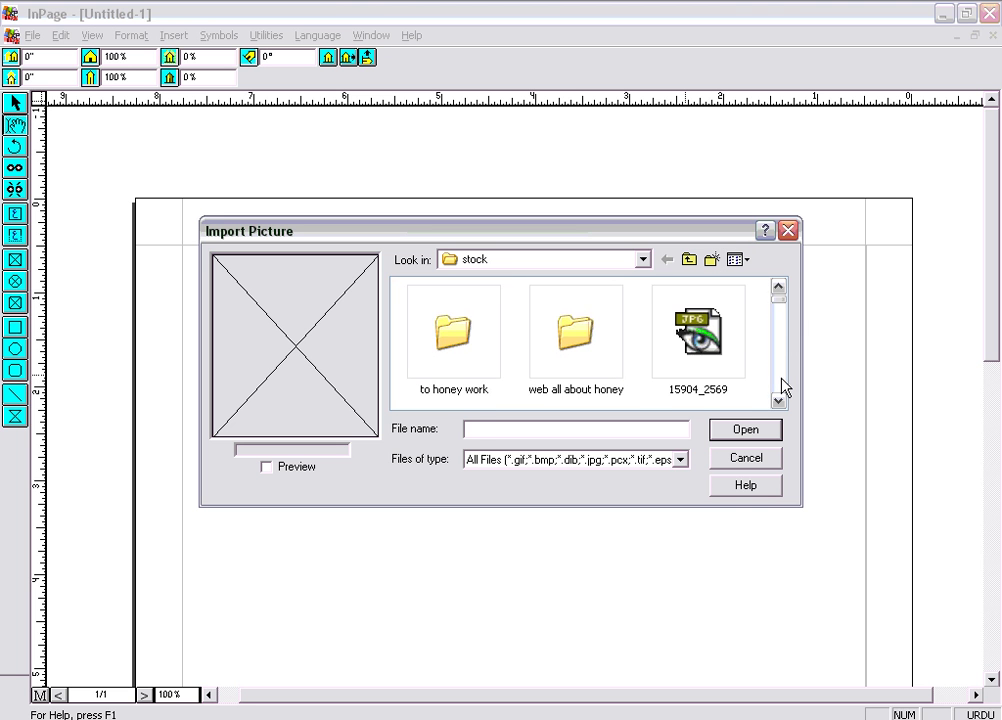
left_click(782, 380)
left_click(782, 380)
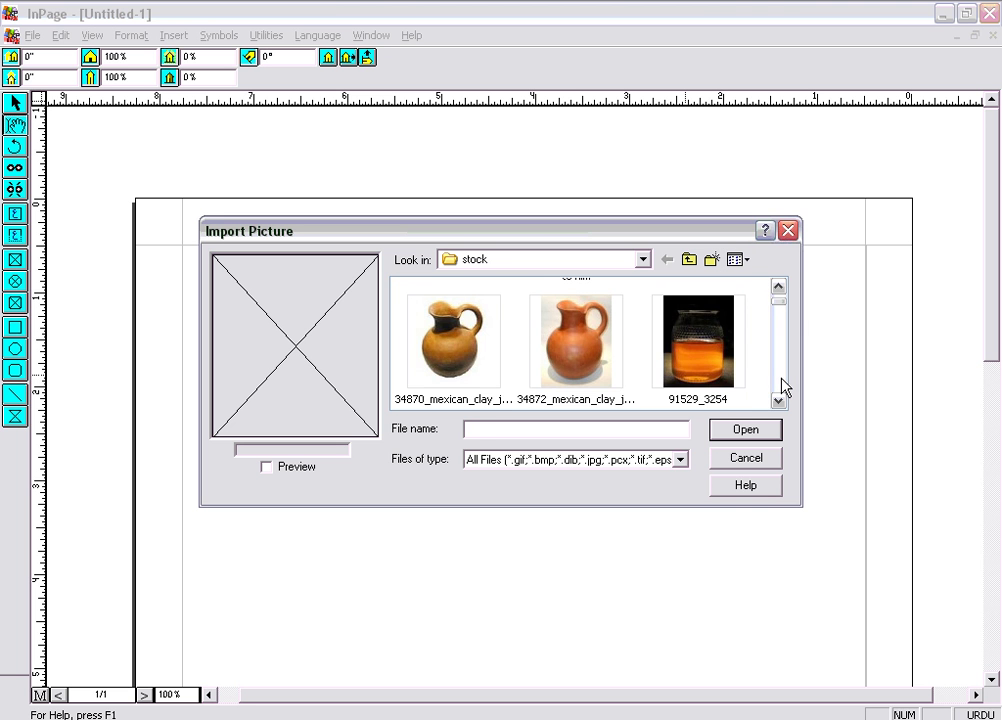
left_click(782, 380)
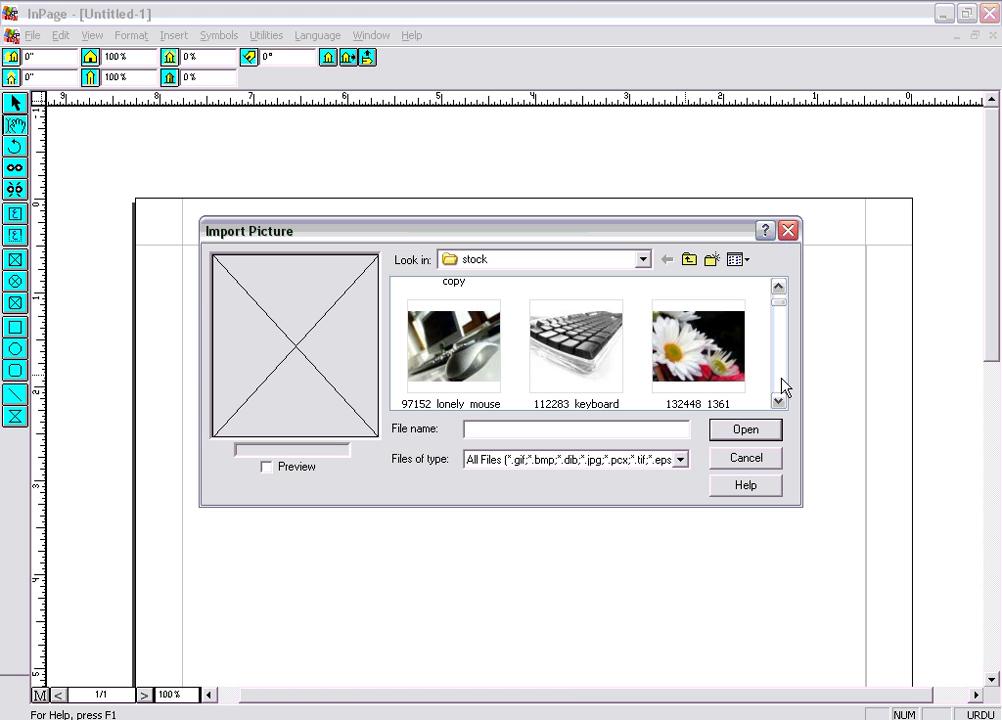
double_click(474, 343)
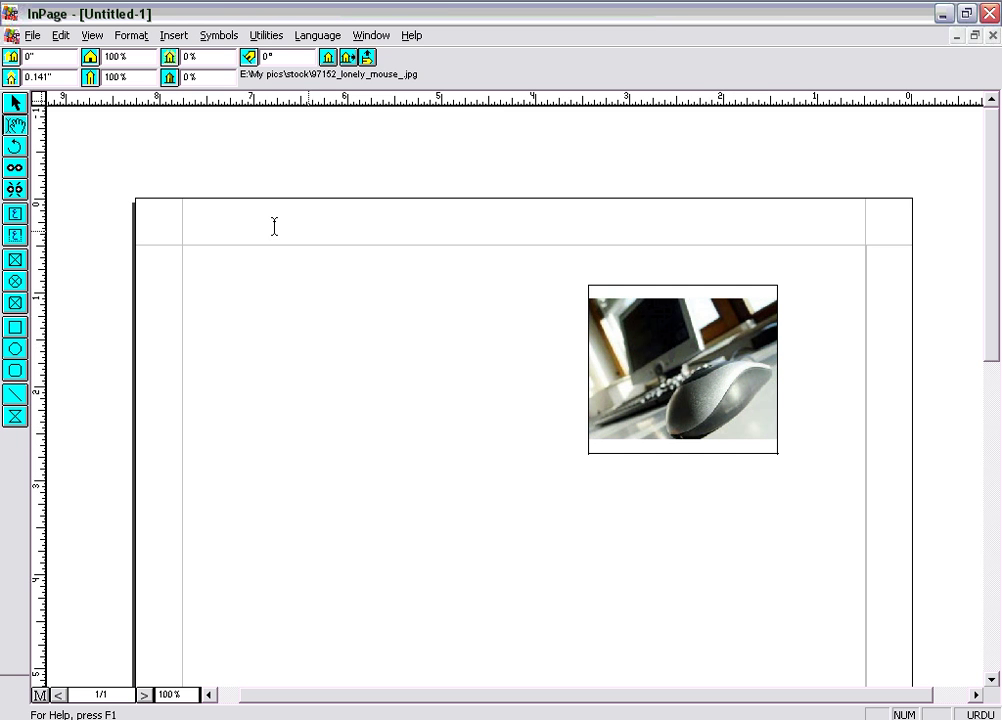
- Shift the mouse picture inside its box up toward the top edge, keeping it flush with both sides
left_click(17, 125)
mouse_move(638, 365)
left_mouse_down()
mouse_move(685, 347)
mouse_move(715, 375)
mouse_move(735, 370)
mouse_move(566, 388)
mouse_move(543, 374)
mouse_move(618, 374)
mouse_move(637, 354)
left_mouse_up()
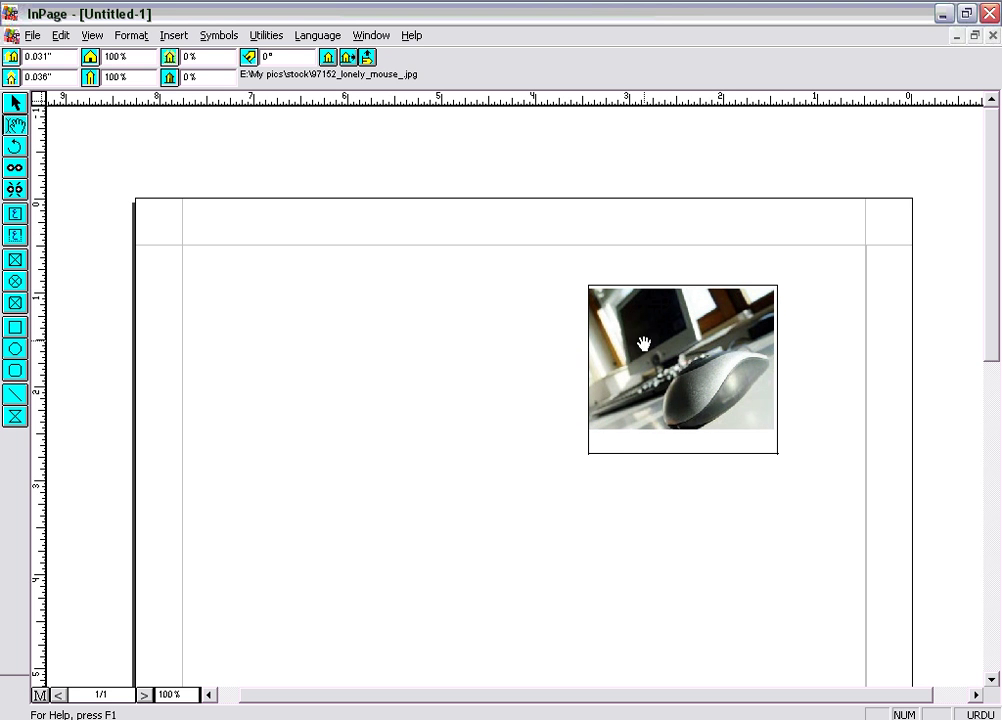
mouse_move(676, 353)
left_mouse_down()
mouse_move(700, 358)
mouse_move(683, 352)
left_mouse_up()
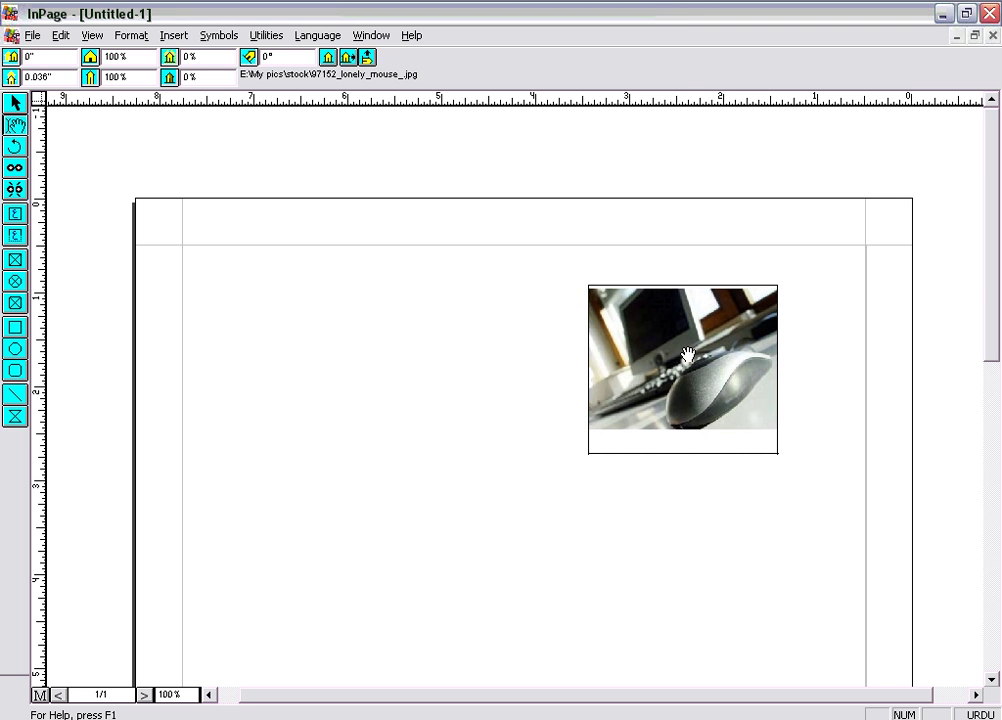
- Shrink the picture box to about 1.49 inches high to fit the picture and move it near the page's left margin
left_click(15, 103)
left_click(654, 457)
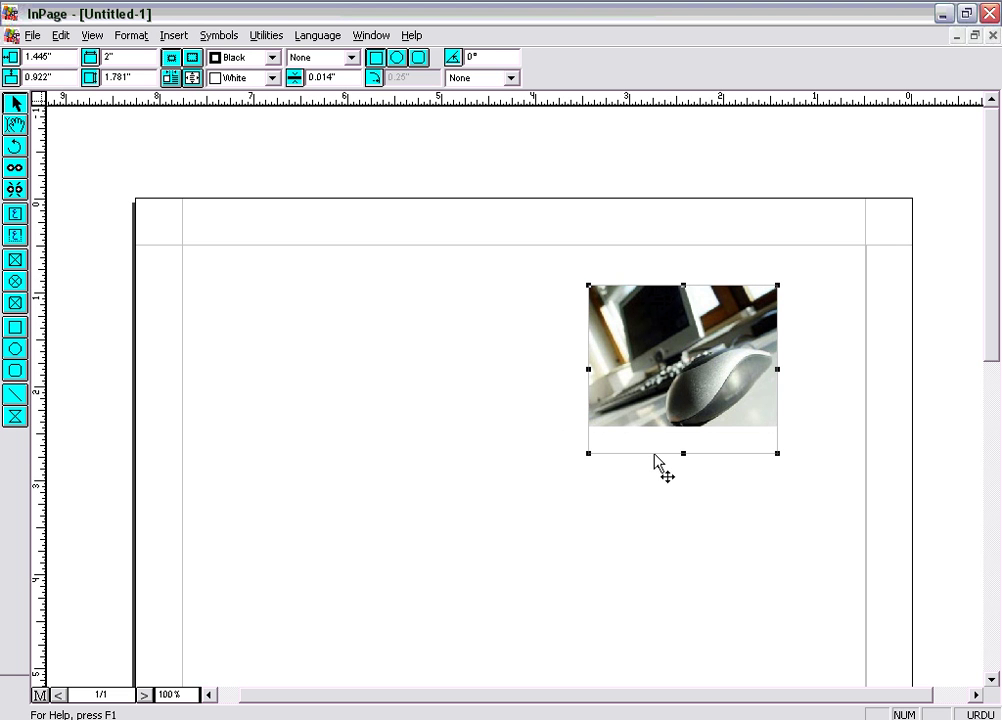
left_click_drag(681, 450, 681, 426)
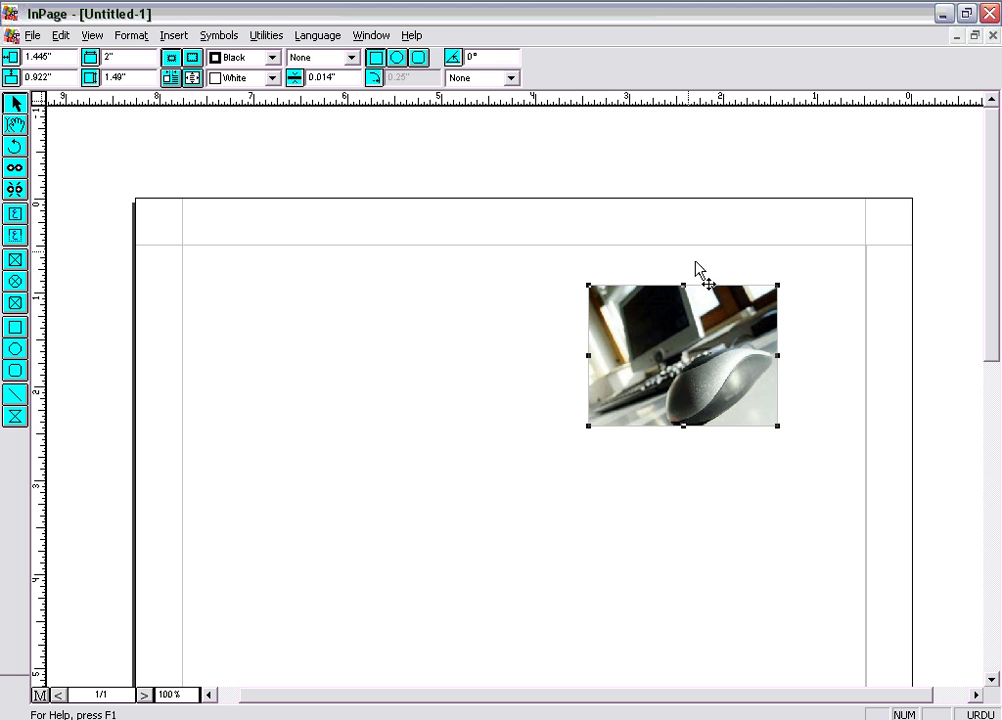
left_click_drag(685, 376, 360, 395)
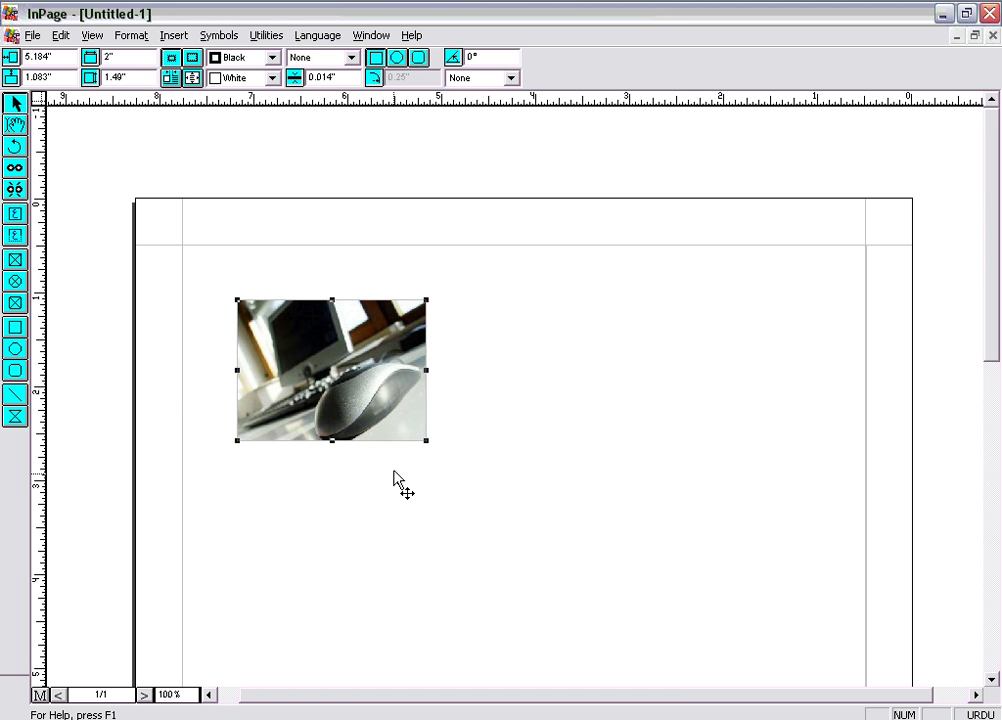
- Give the picture box a solid red border 0.1 inch wide
left_click(272, 58)
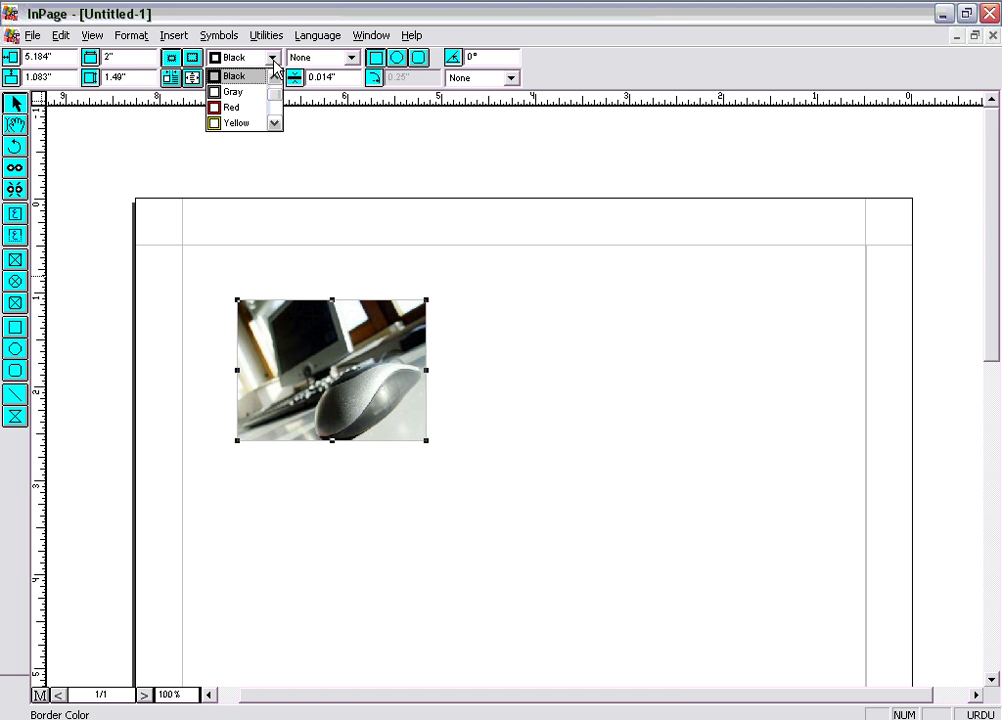
left_click(245, 107)
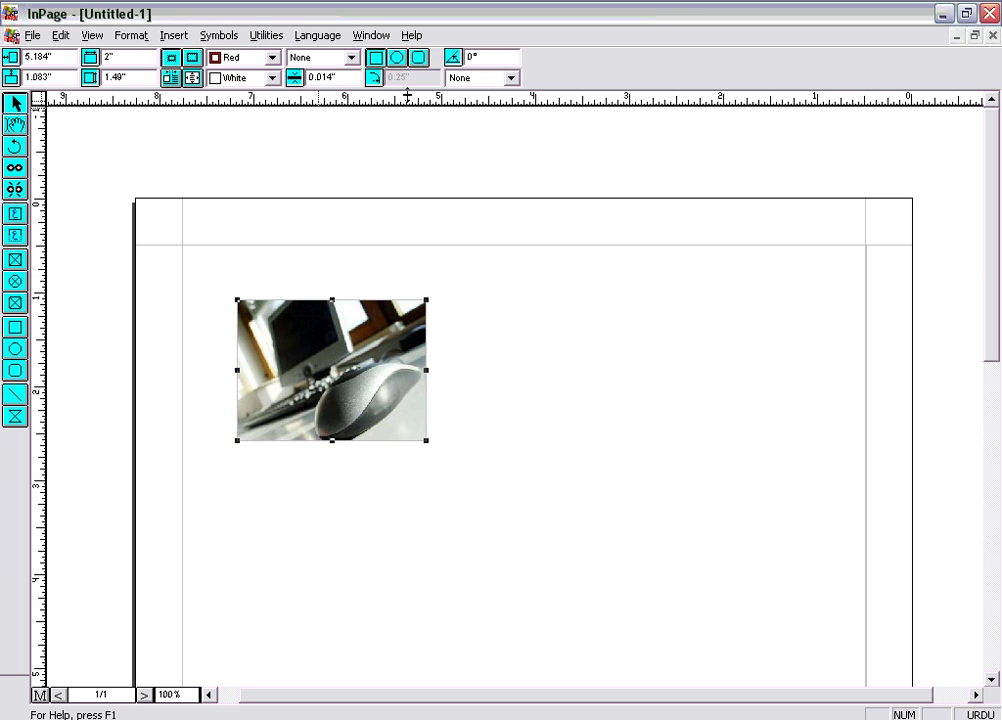
left_click(351, 58)
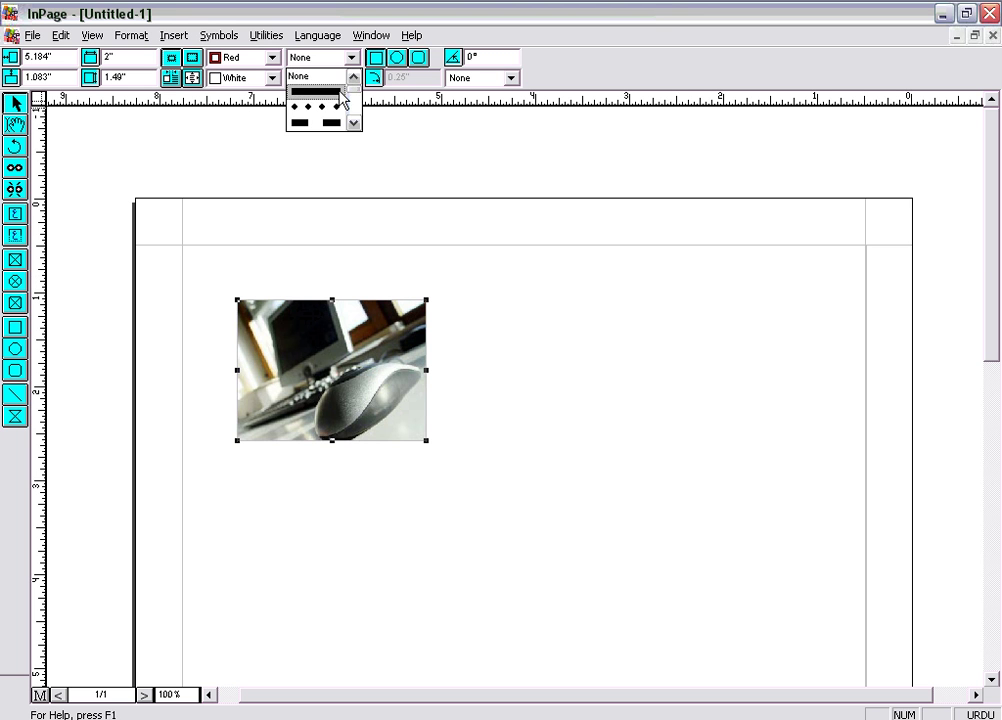
left_click(344, 94)
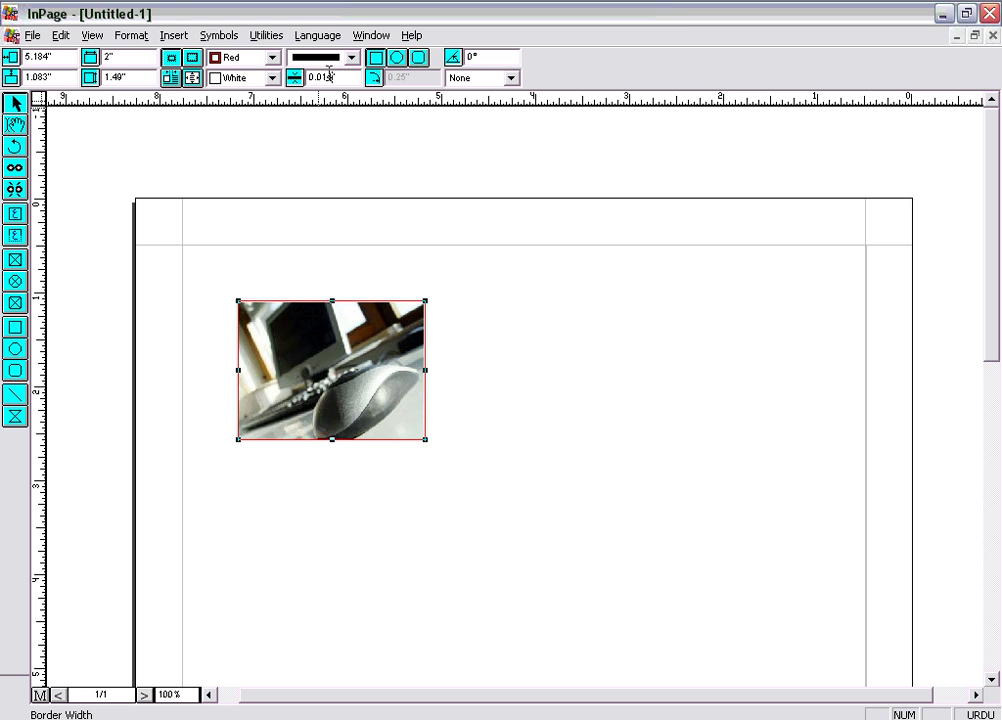
left_click_drag(329, 76, 308, 84)
type(".1")
key("Return")
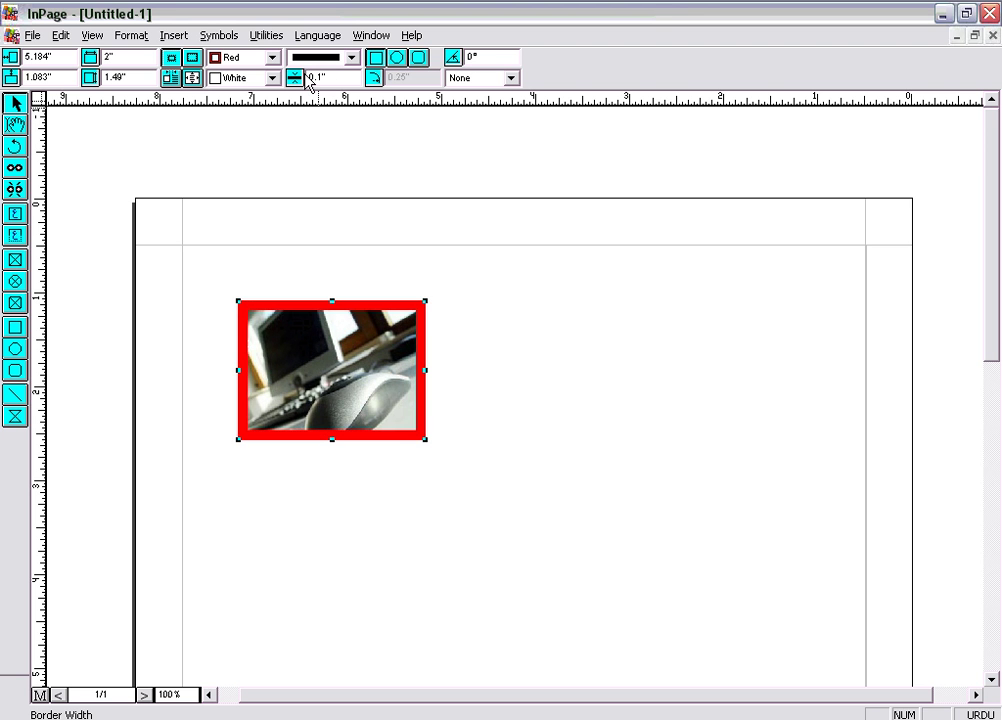
- Change the picture box's border to the dotted style, try green, set the colour to blue, and deselect the box
left_click(351, 57)
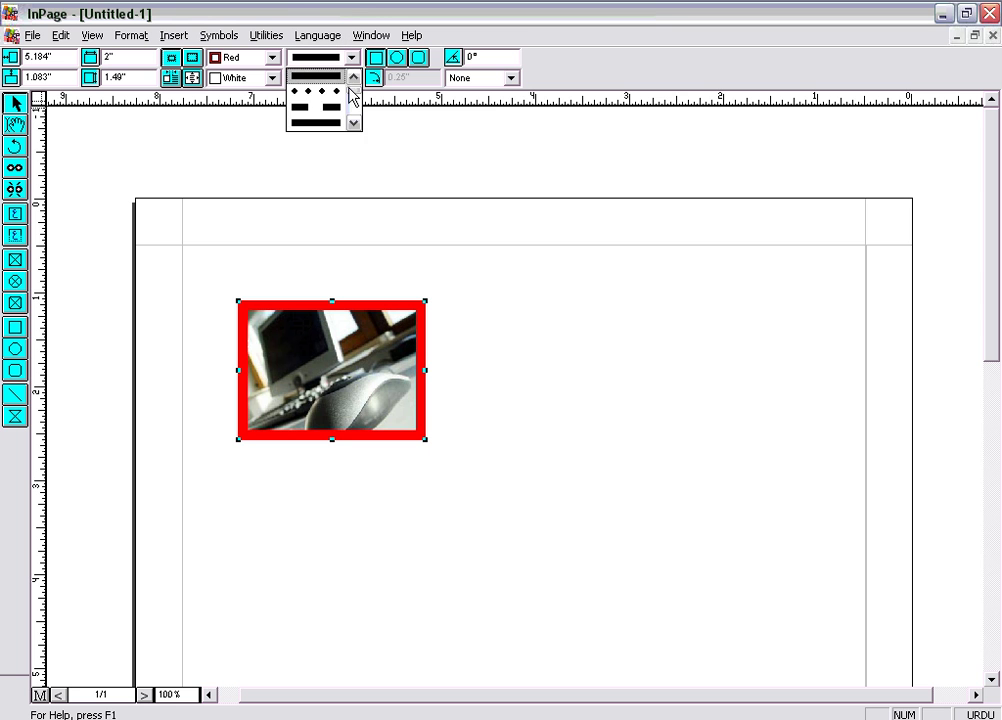
left_click(339, 92)
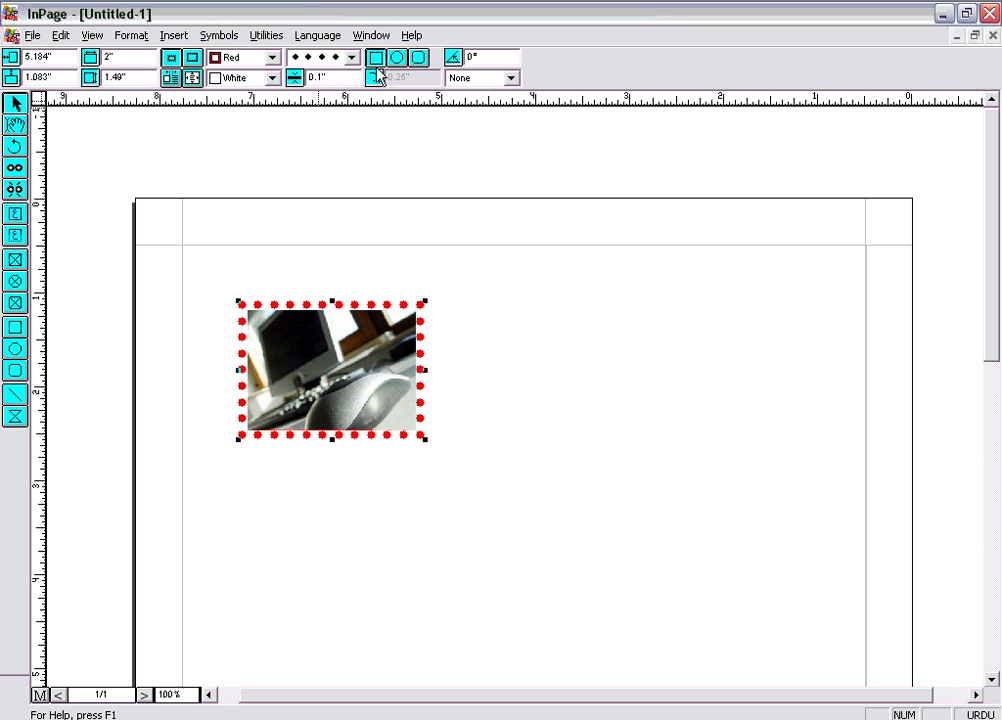
left_click(271, 57)
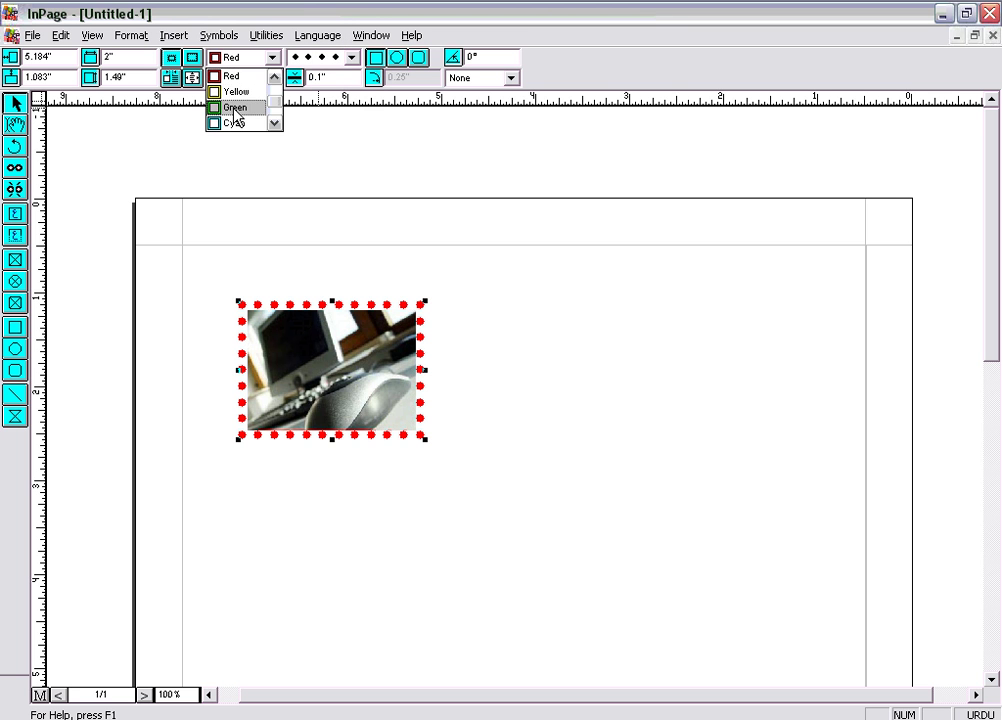
left_click(236, 107)
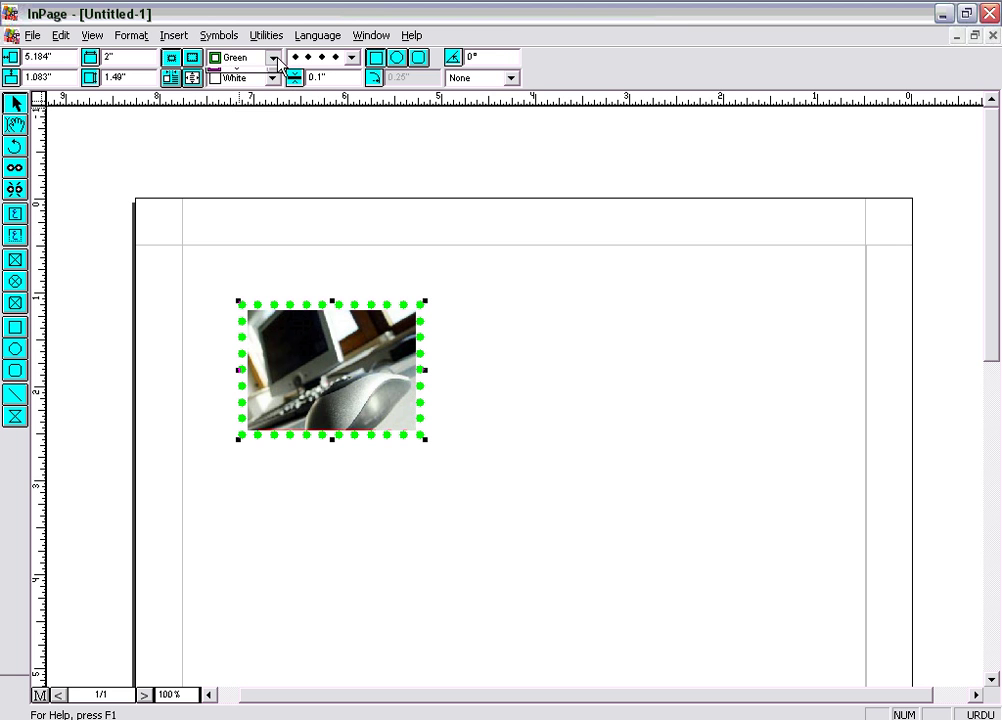
left_click(271, 57)
left_click(236, 105)
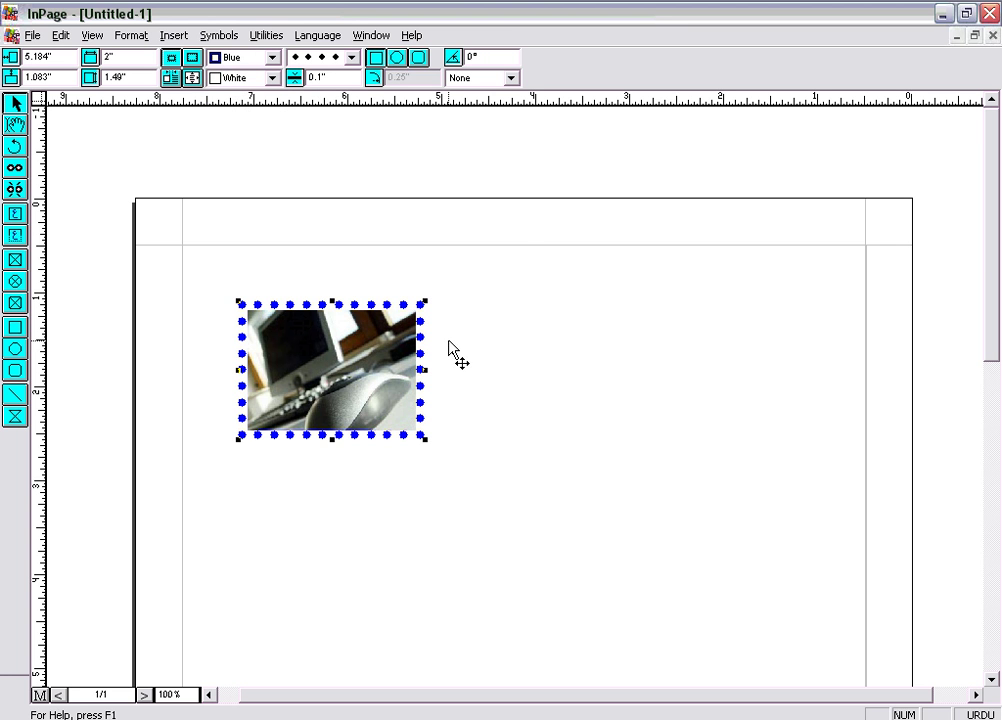
left_click(303, 342)
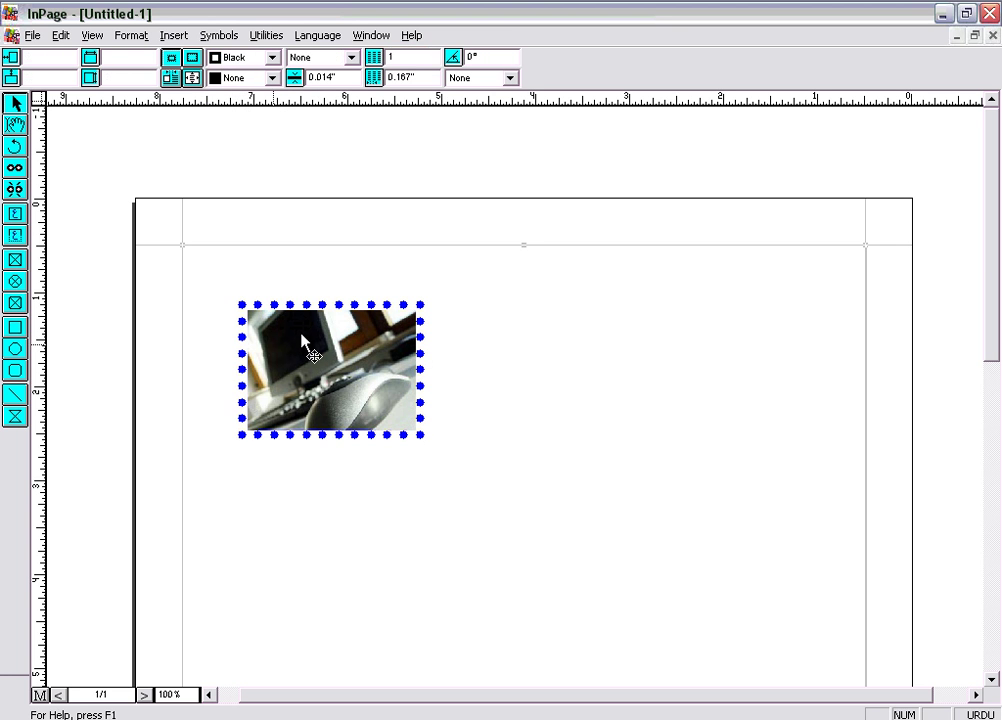
- Draw an elliptical picture box about 1.75 inches wide beside the mouse picture and open the picture import for it
left_click(17, 282)
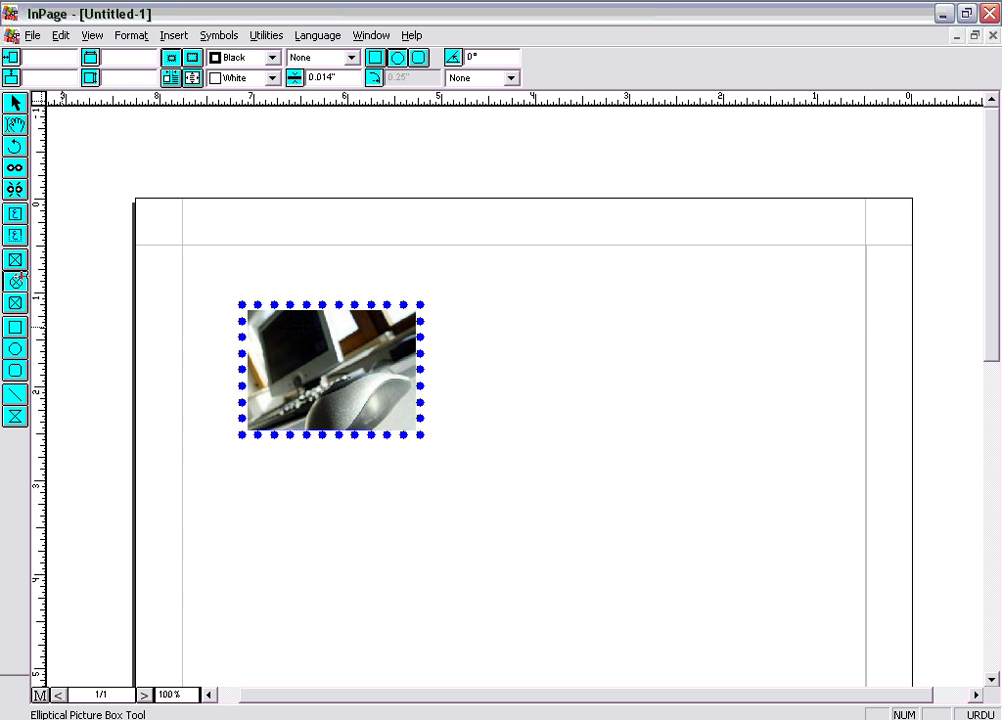
left_click_drag(535, 320, 702, 485)
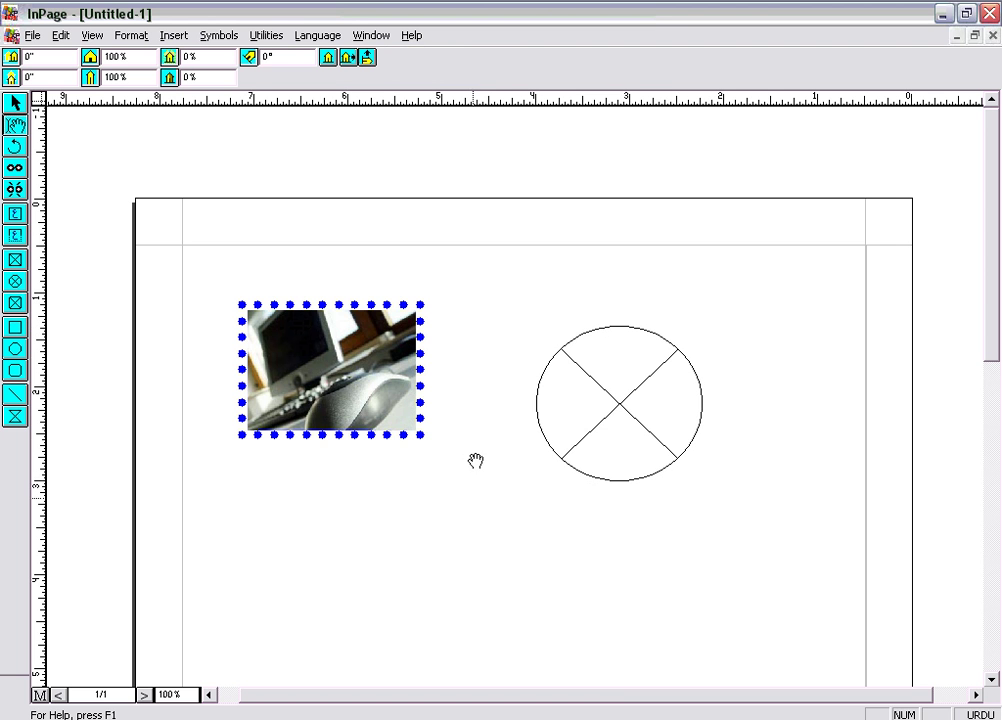
right_click(620, 405)
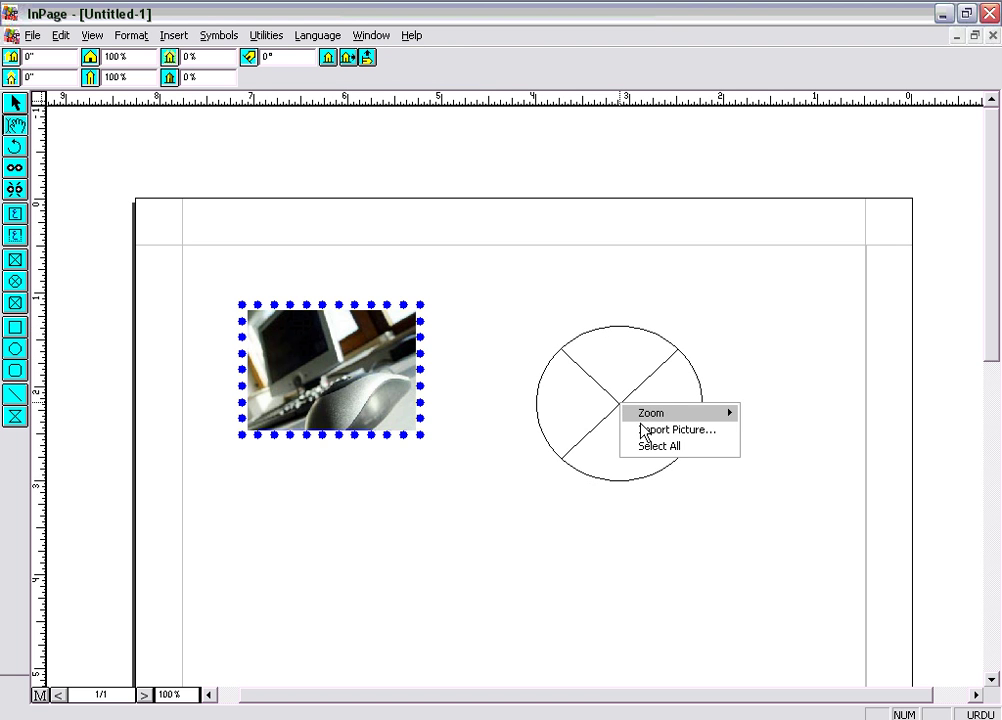
left_click(644, 430)
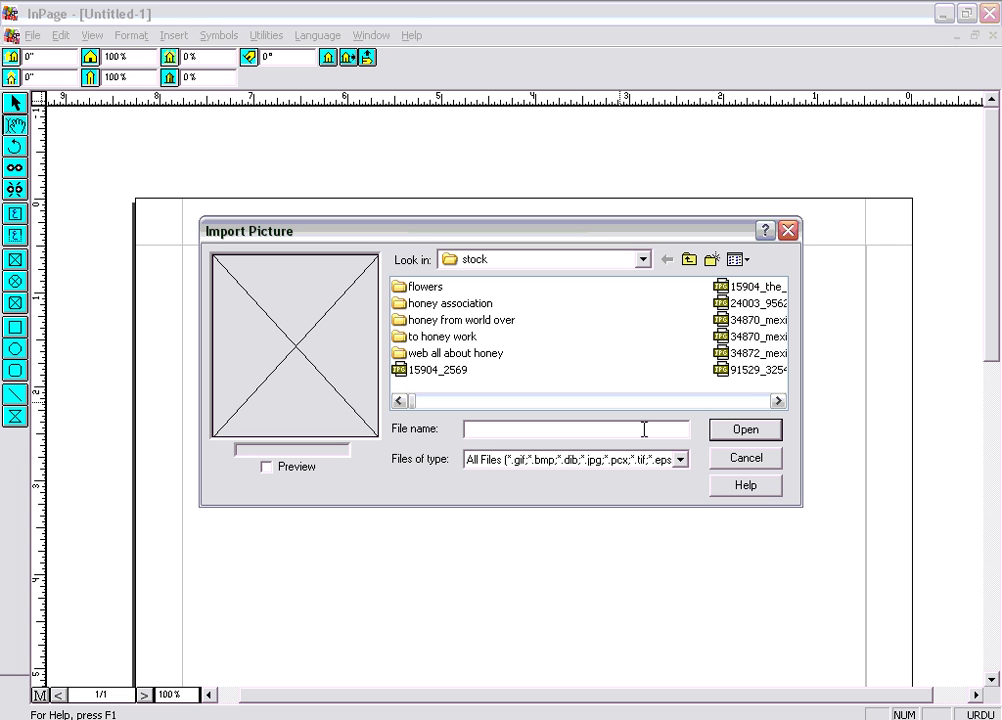
- Show the stock folder as thumbnails and import the old pocket watch picture 285515_old_watch_4.jpg into the elliptical box
left_click(716, 401)
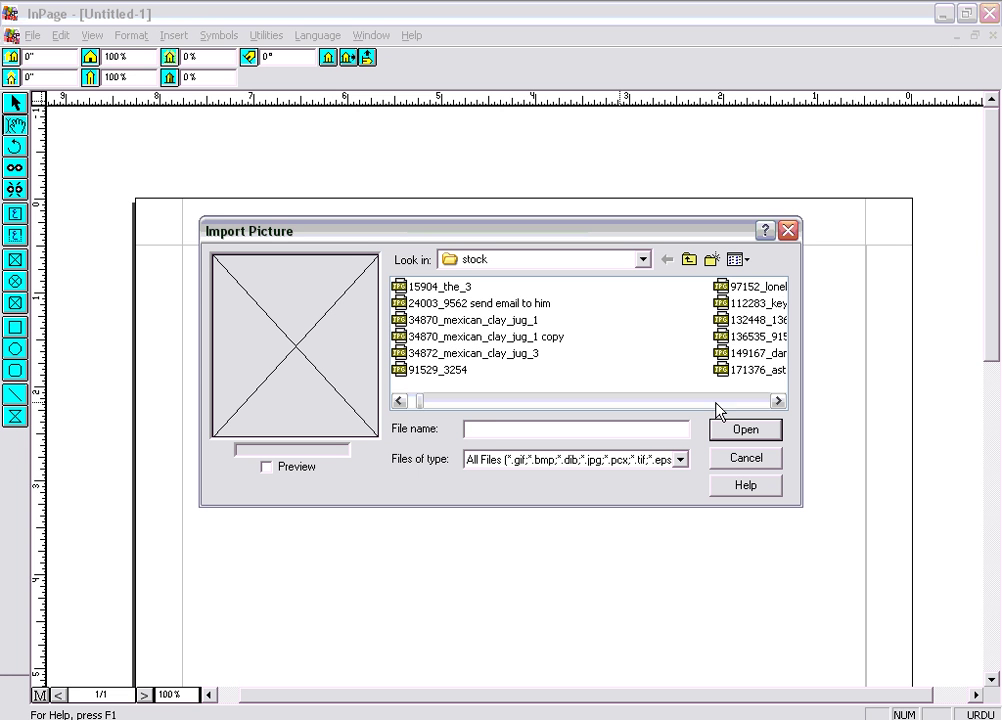
left_click(738, 259)
left_click(745, 279)
left_click(779, 399)
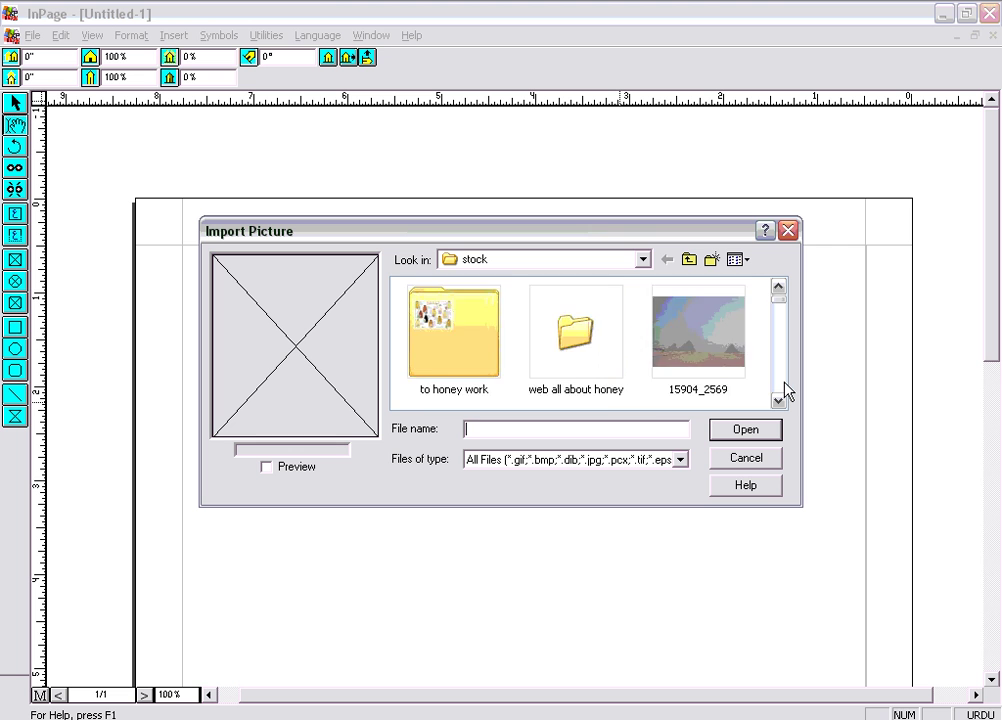
left_click(779, 399)
left_click(779, 399)
left_click(779, 399)
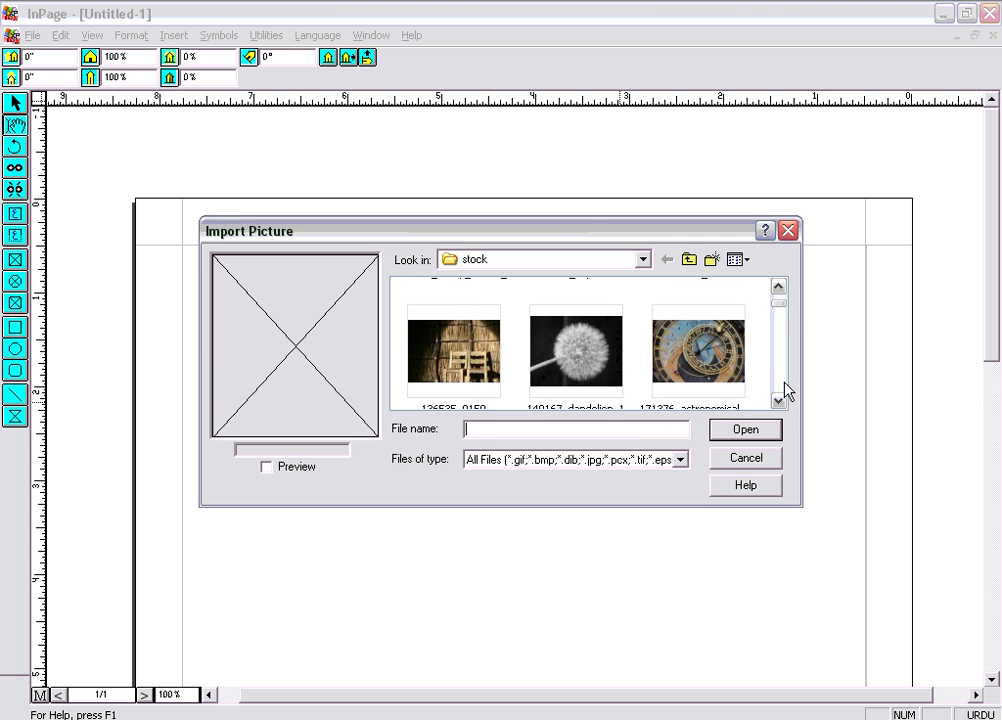
left_click(781, 396)
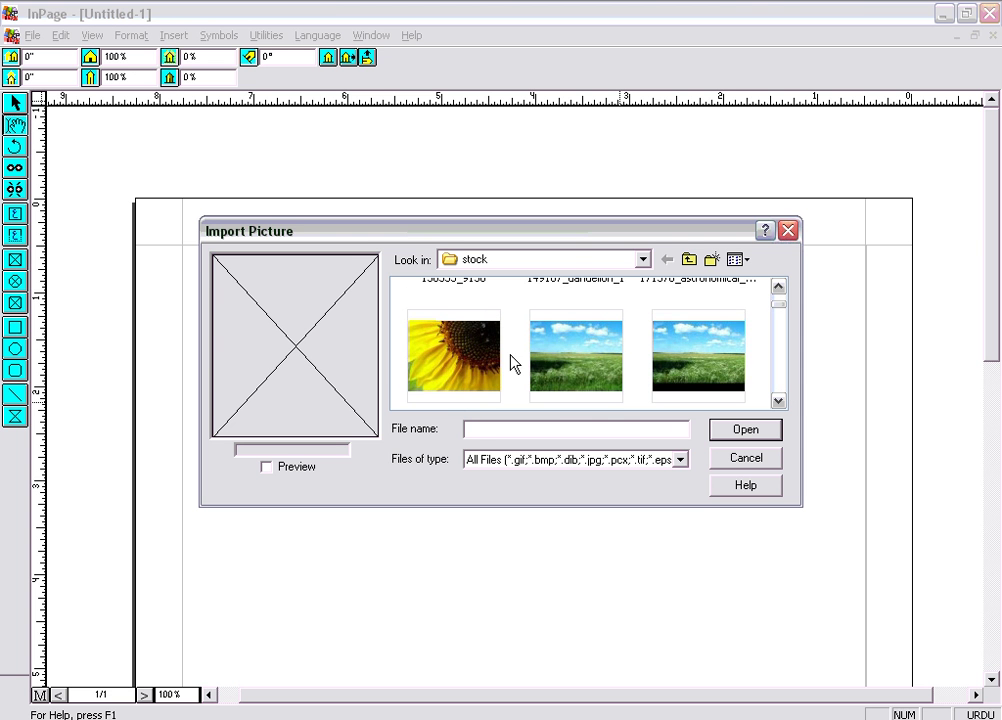
left_click(778, 380)
left_click(778, 380)
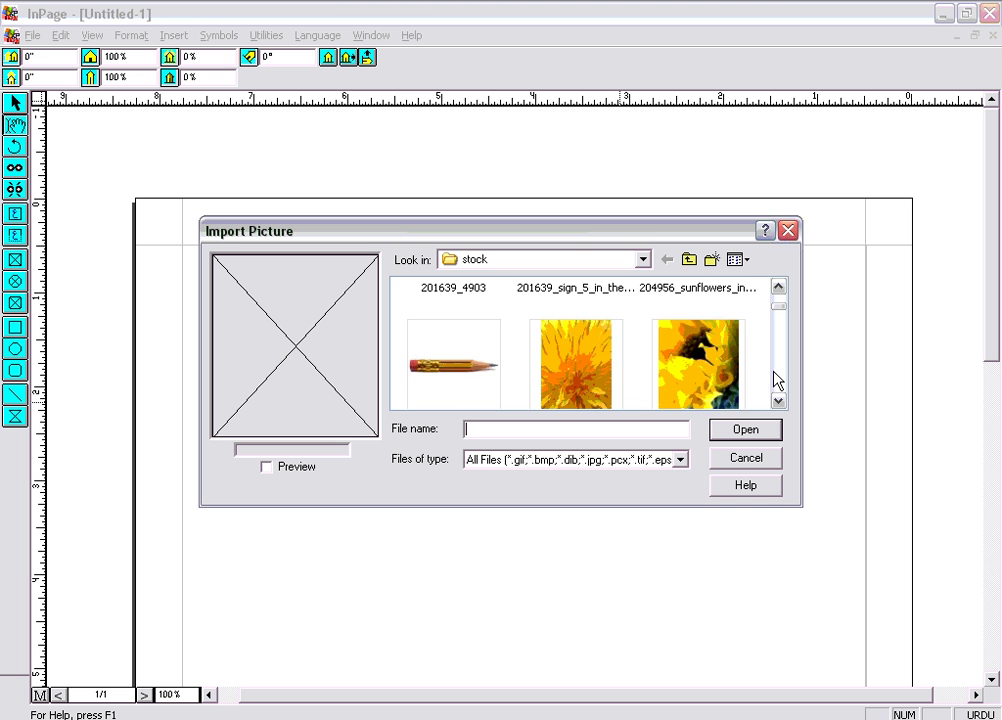
left_click(778, 380)
left_click(778, 380)
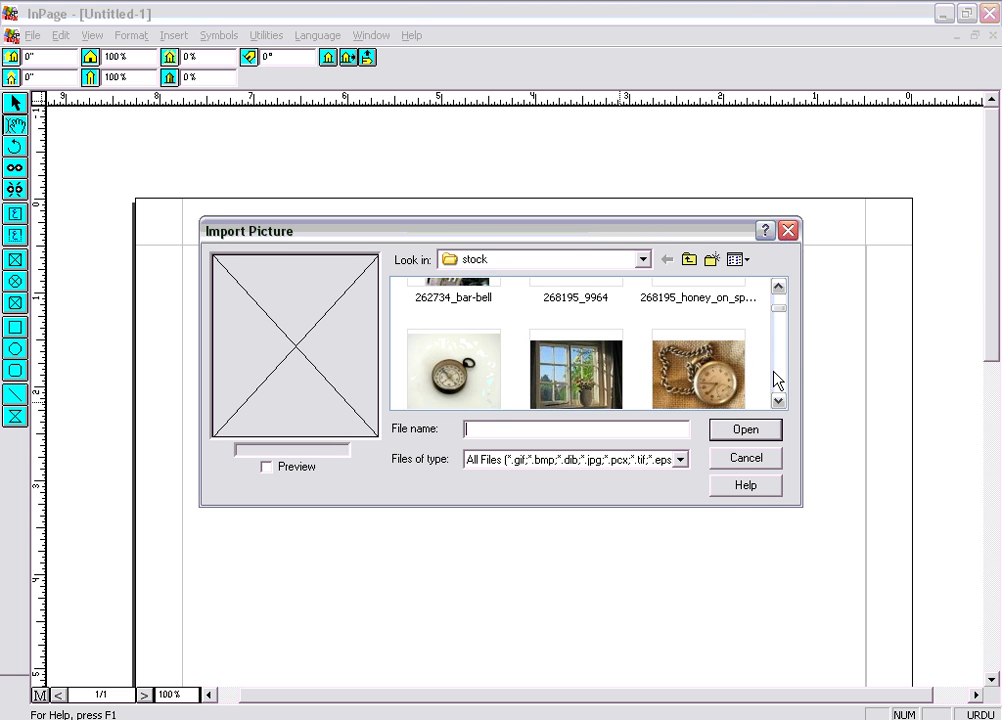
double_click(720, 378)
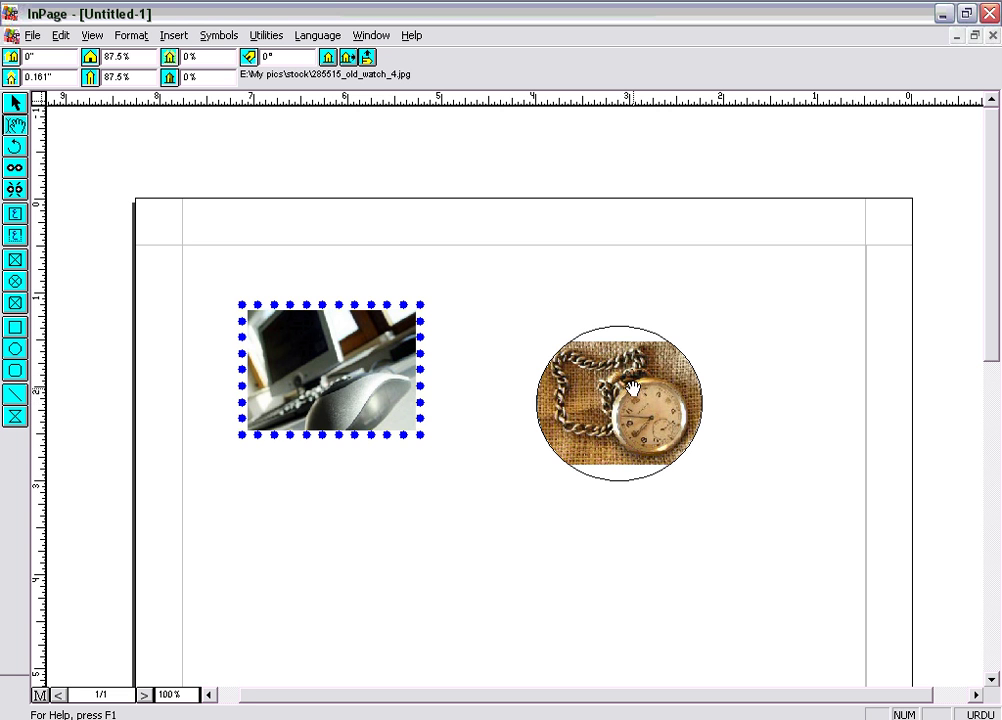
- Shrink the elliptical picture box to about 1.31 inches high and shift the watch picture up so it fills the ellipse
mouse_move(633, 388)
left_mouse_down()
mouse_move(631, 414)
mouse_move(630, 396)
mouse_move(668, 368)
mouse_move(670, 418)
mouse_move(640, 384)
mouse_move(652, 414)
mouse_move(640, 393)
mouse_move(636, 425)
mouse_move(634, 402)
left_mouse_up()
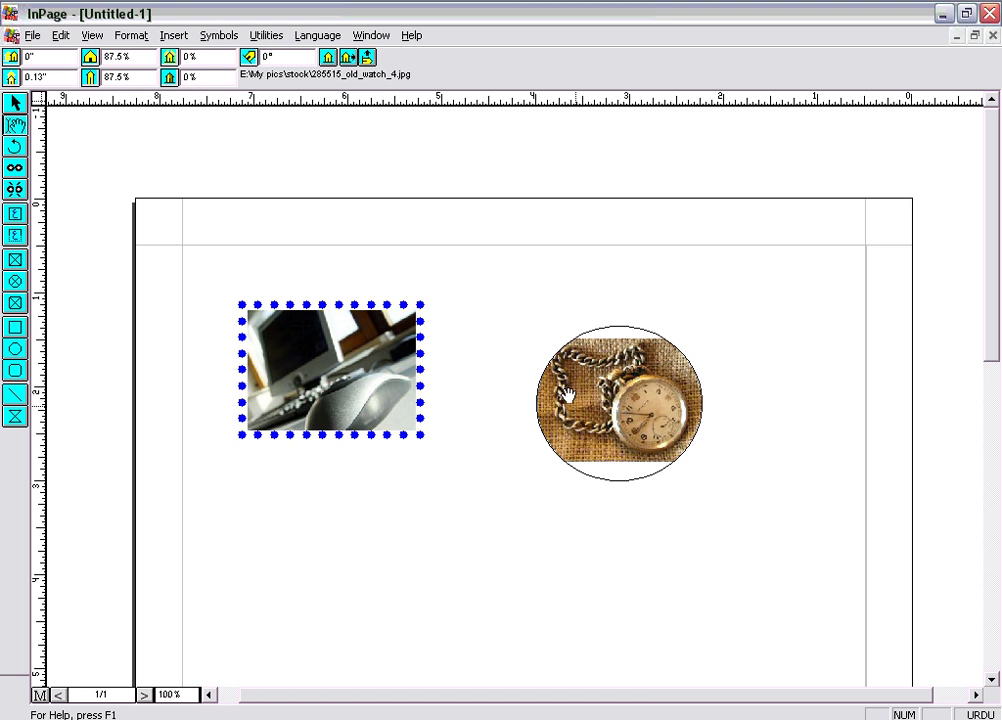
left_click(15, 103)
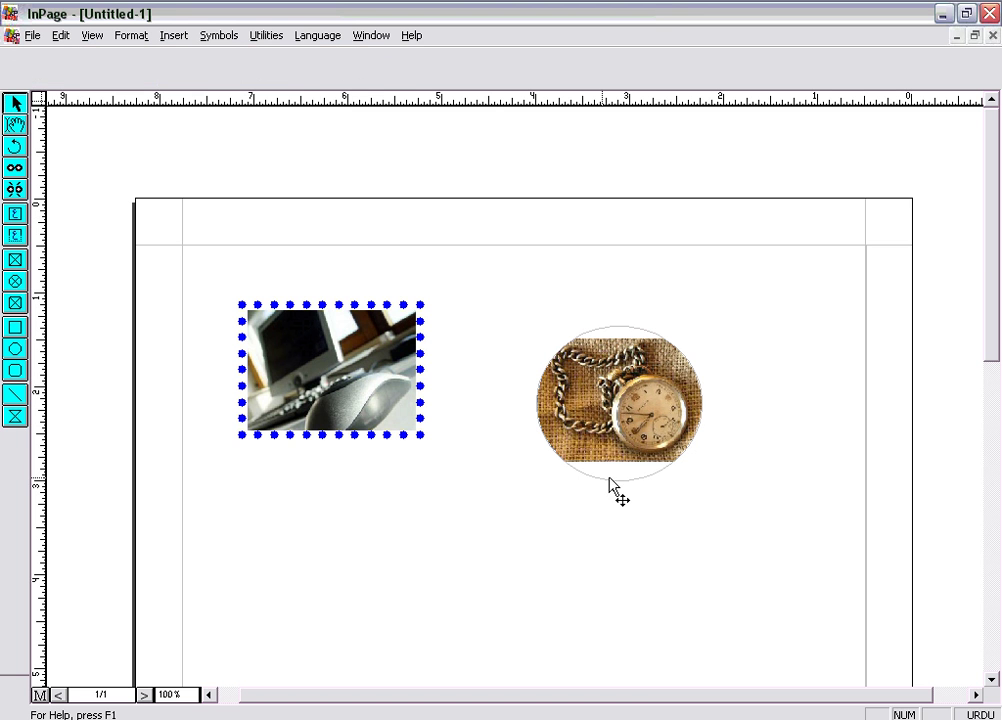
left_click(616, 481)
left_click_drag(619, 481, 619, 450)
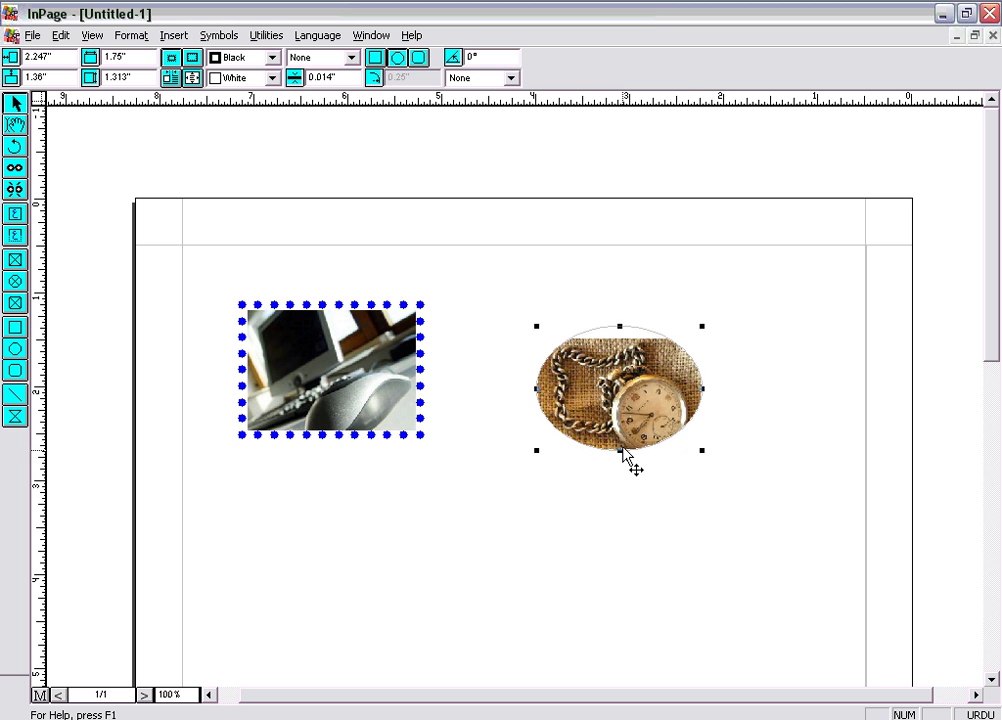
left_click(15, 124)
left_click(612, 386)
mouse_move(612, 386)
left_mouse_down()
mouse_move(608, 374)
mouse_move(609, 382)
left_mouse_up()
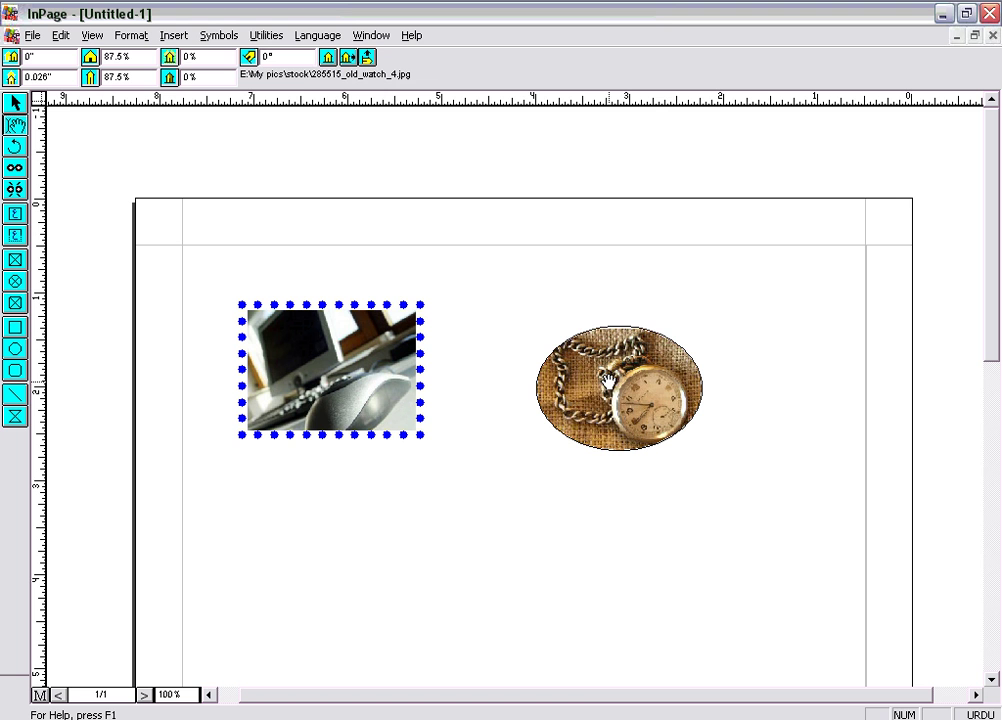
- Give the elliptical picture box a red border in the dotted style
left_click(16, 103)
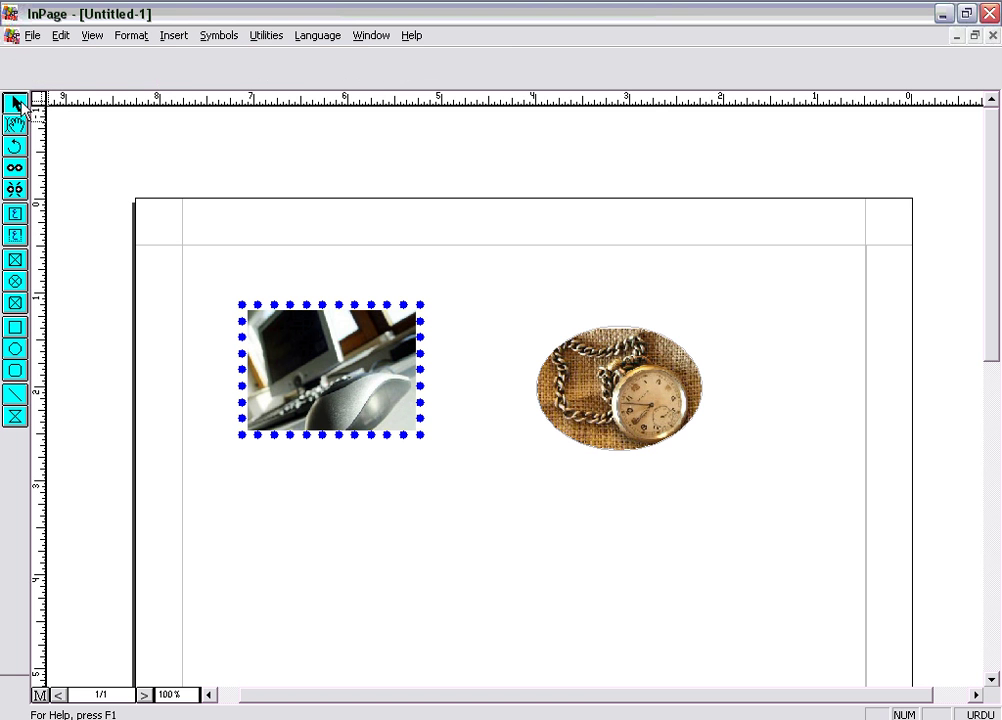
left_click(575, 400)
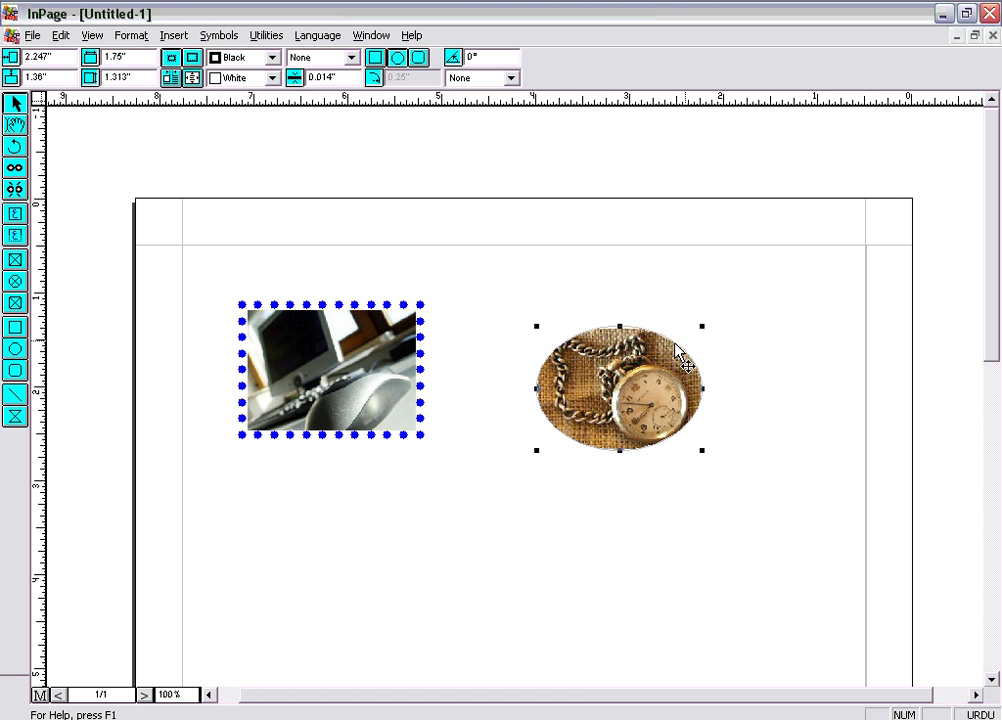
left_click(272, 57)
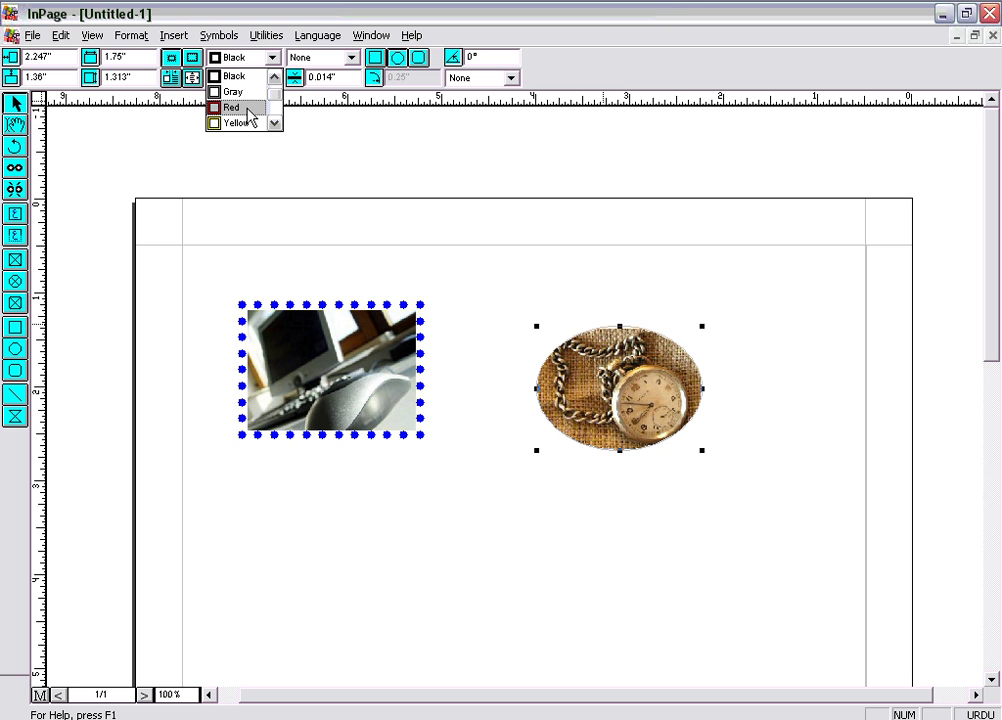
left_click(250, 110)
left_click(351, 57)
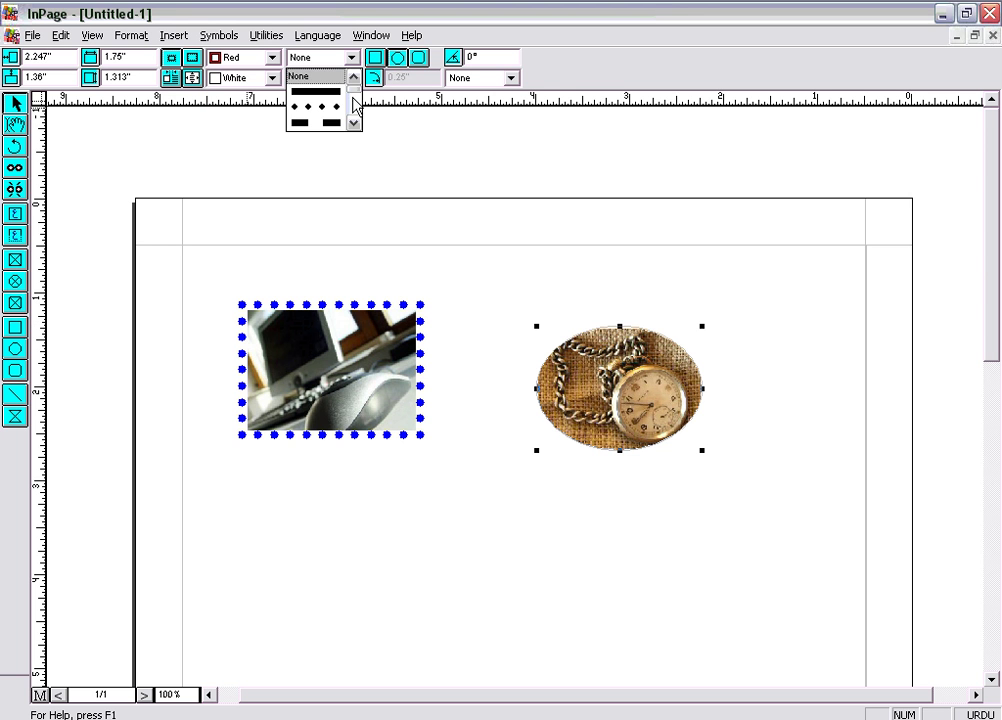
left_click(338, 107)
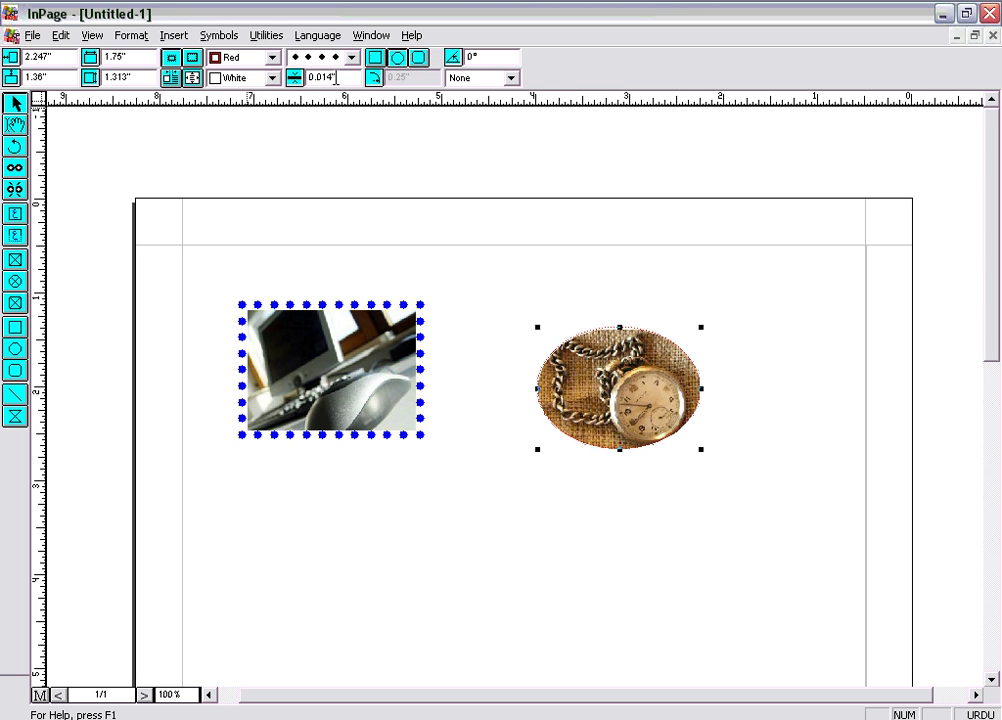
- Try a 0.5 inch border width on the elliptical box, and settle on 0.1 inch
left_click(336, 77)
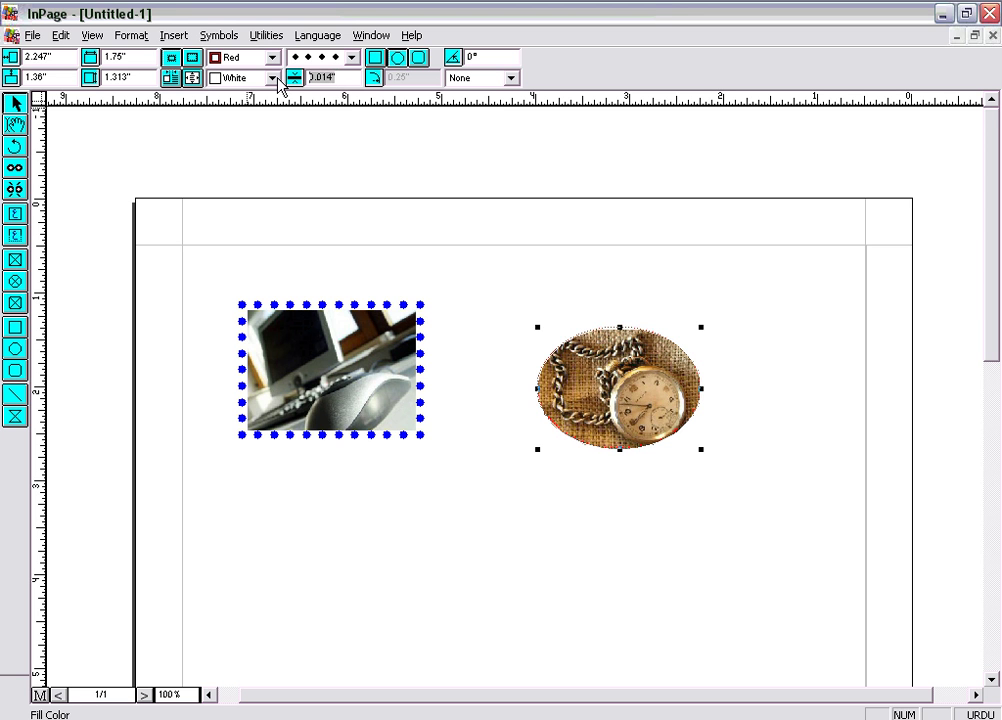
key("Return")
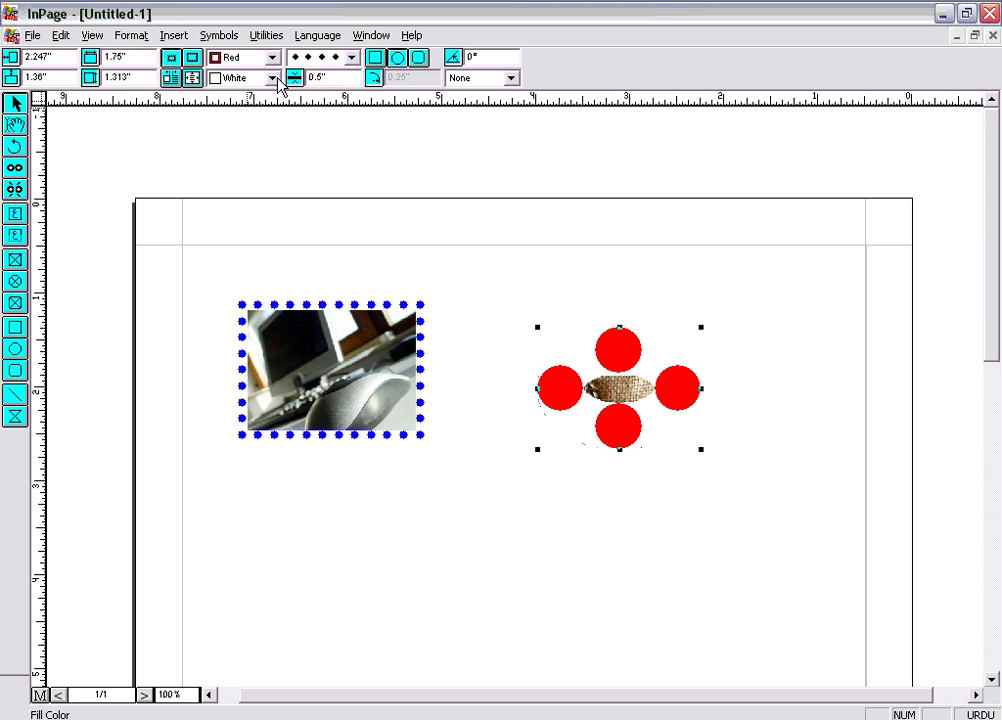
left_click_drag(348, 76, 261, 81)
type("0.1")
key("Return")
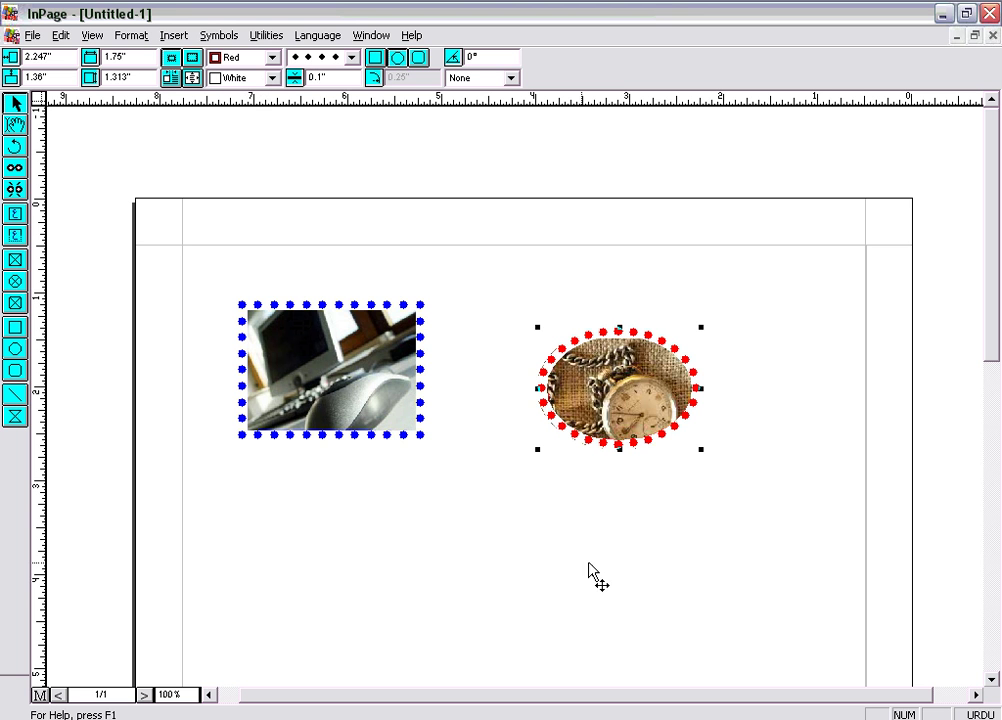
- Move the elliptical watch picture box closer to the mouse picture and deselect it
left_click(626, 559)
left_click(628, 405)
left_click_drag(619, 391, 546, 373)
left_click(692, 493)
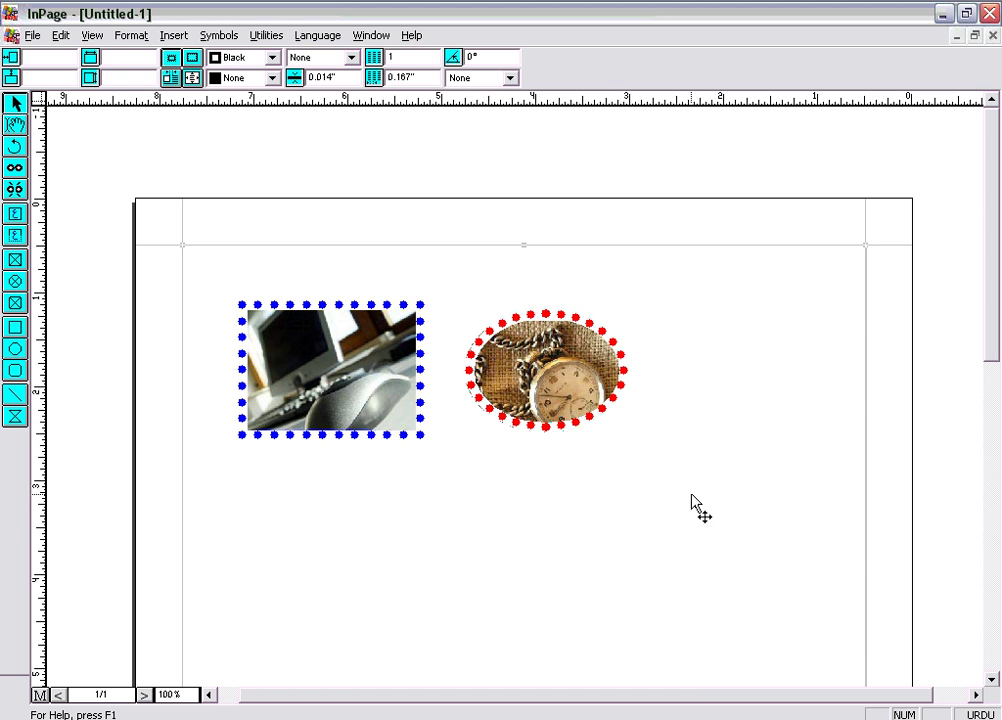
- Draw a rounded picture box about 2.12 by 1.49 inches below the watch ellipse and open the picture import for it
left_click(16, 304)
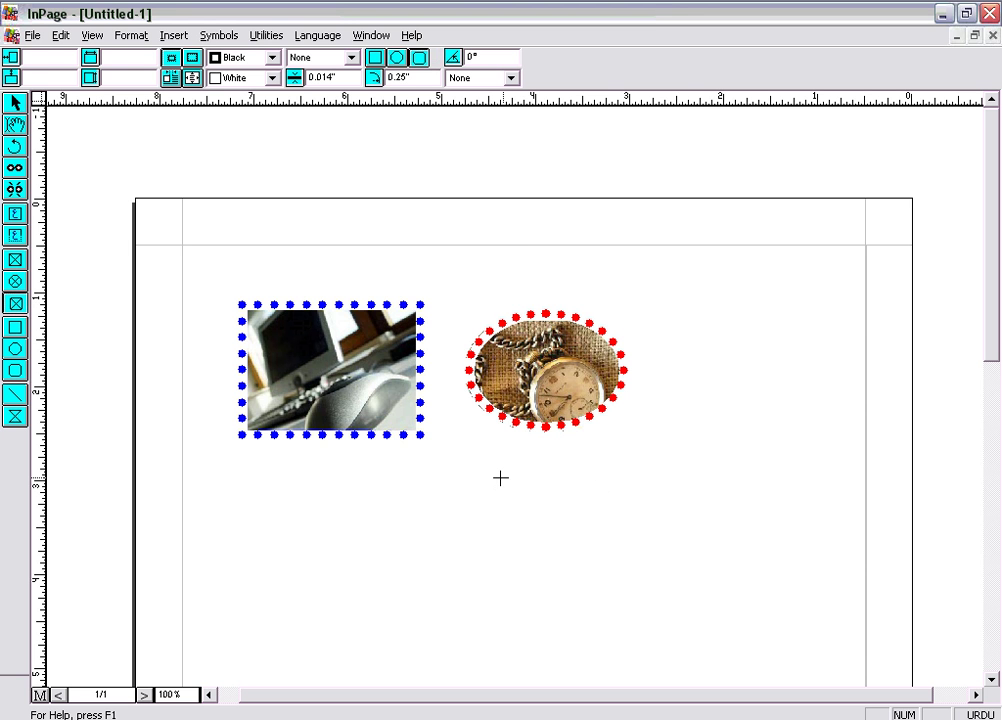
left_click_drag(495, 477, 695, 617)
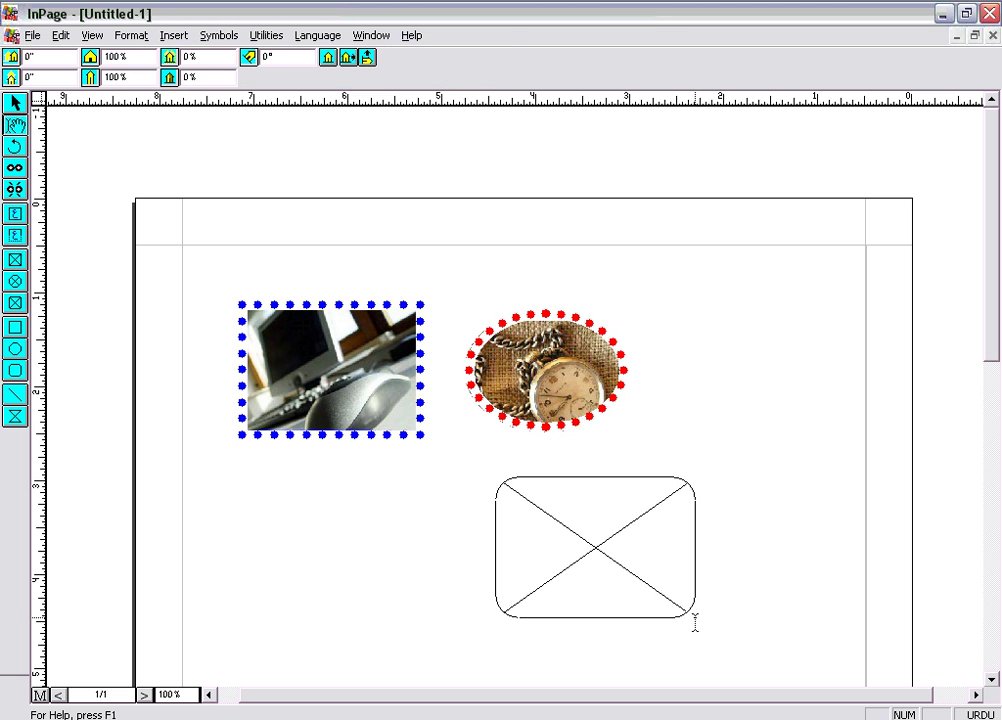
right_click(600, 549)
left_click(619, 567)
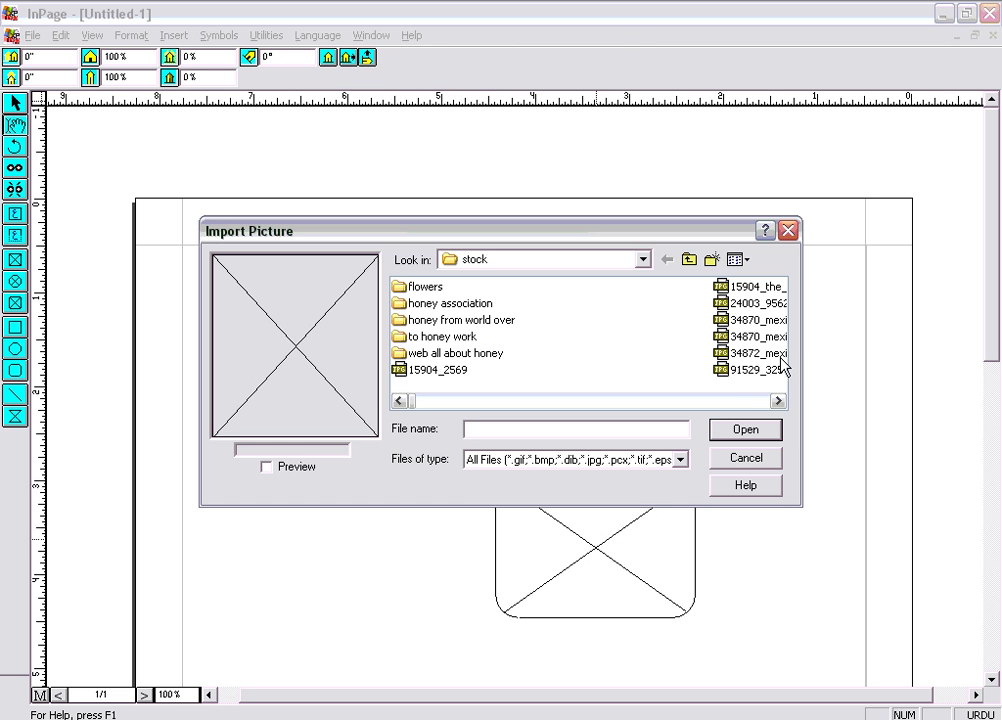
- Show the stock folder as thumbnails and import 447544_stopwatch.jpg into the rounded picture box
left_click(749, 401)
left_click(749, 401)
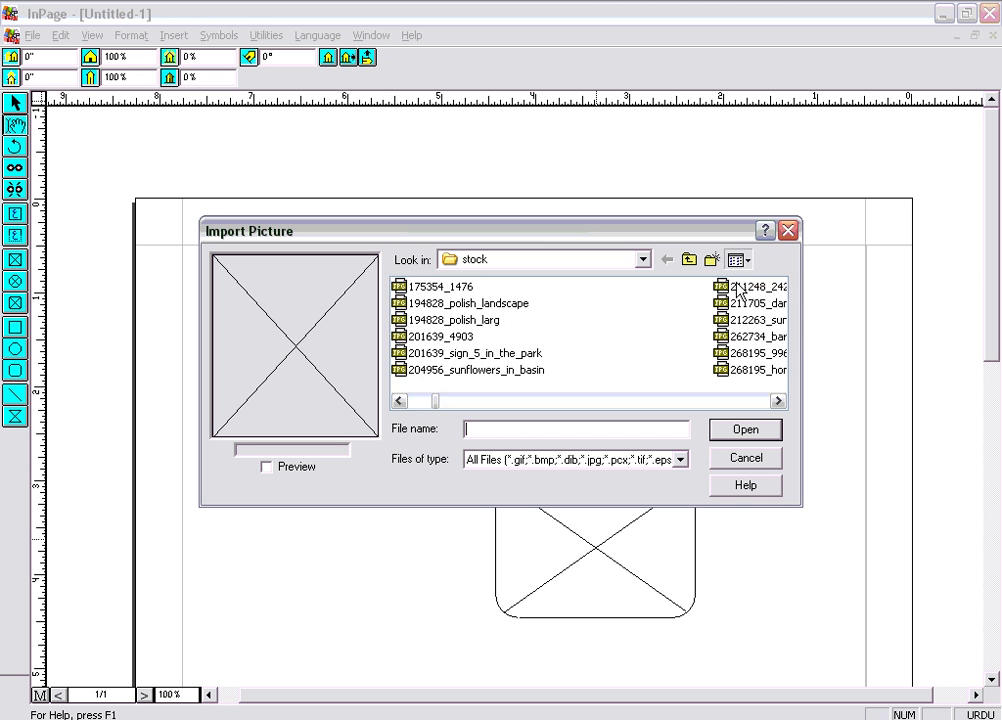
left_click(741, 262)
left_click(745, 279)
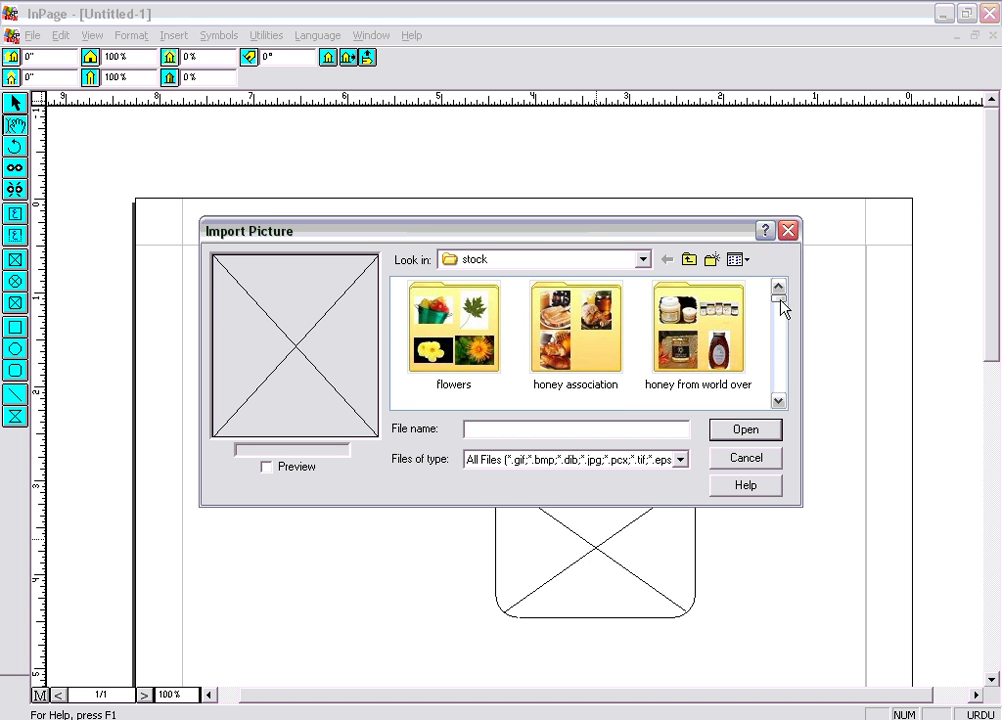
left_click_drag(781, 306, 781, 328)
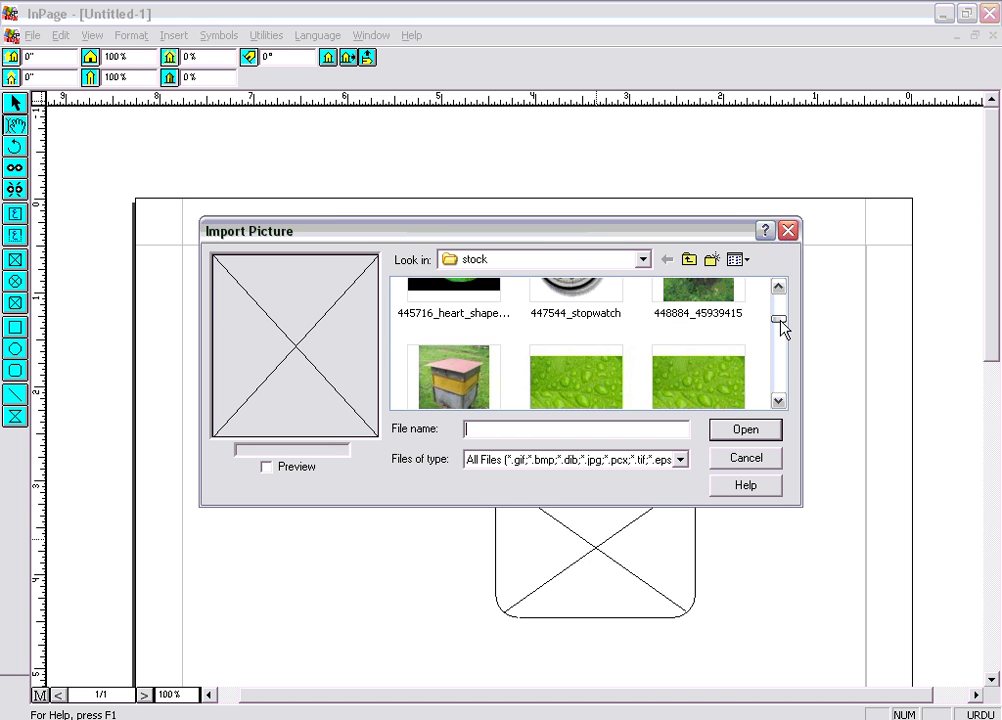
left_click(778, 288)
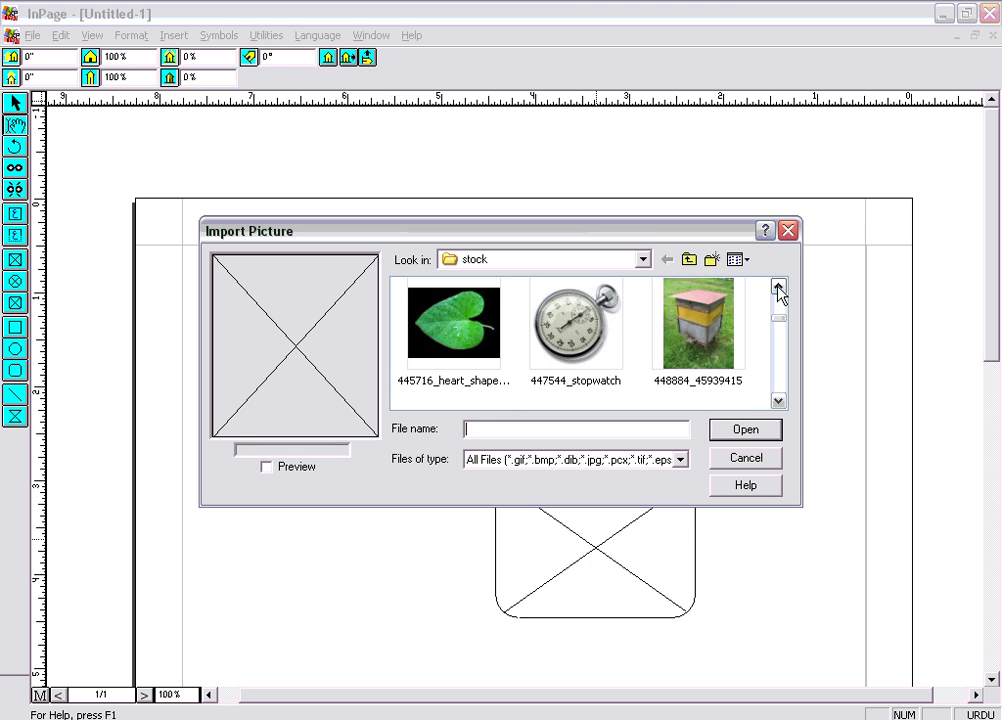
double_click(600, 318)
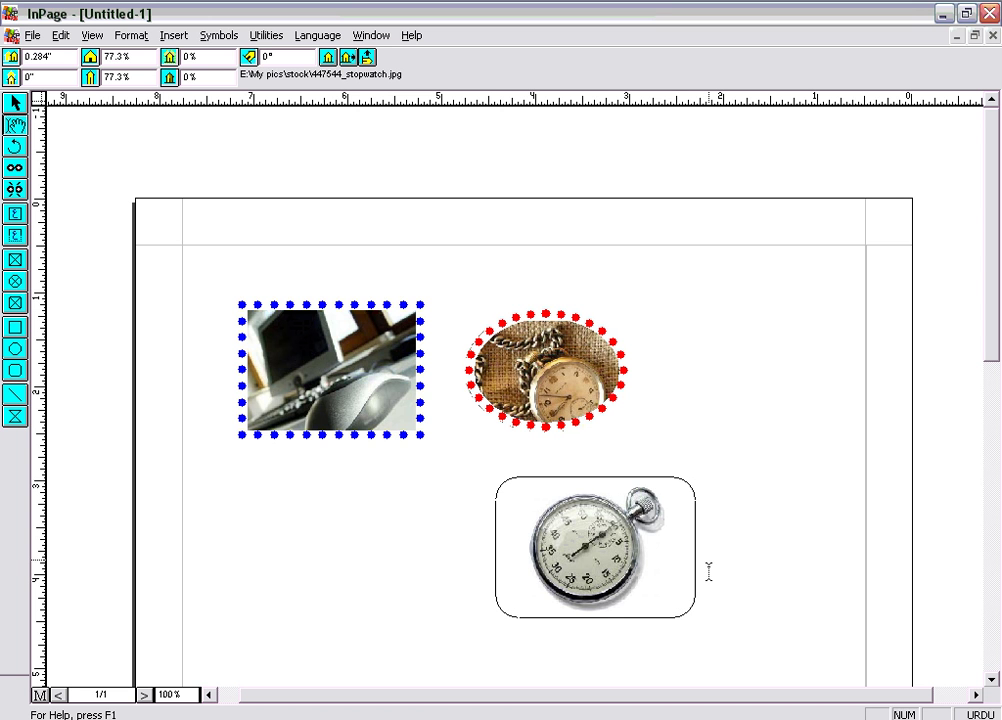
- Shift the stopwatch picture sideways to the middle of its rounded box and select the box
mouse_move(609, 583)
left_mouse_down()
mouse_move(626, 584)
mouse_move(615, 583)
left_mouse_up()
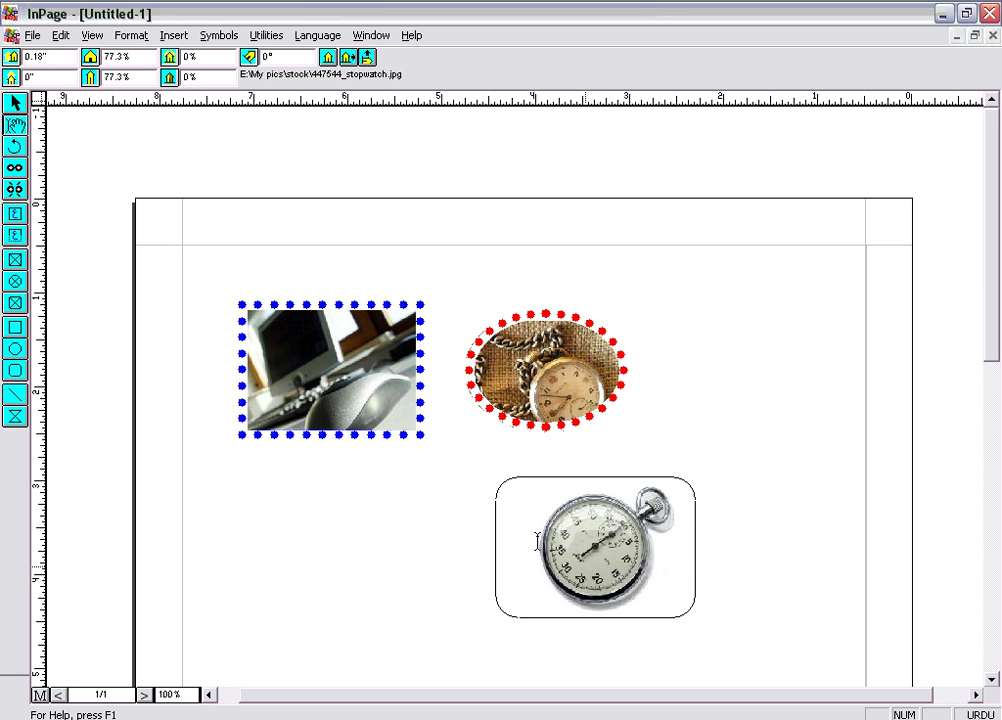
left_click(15, 103)
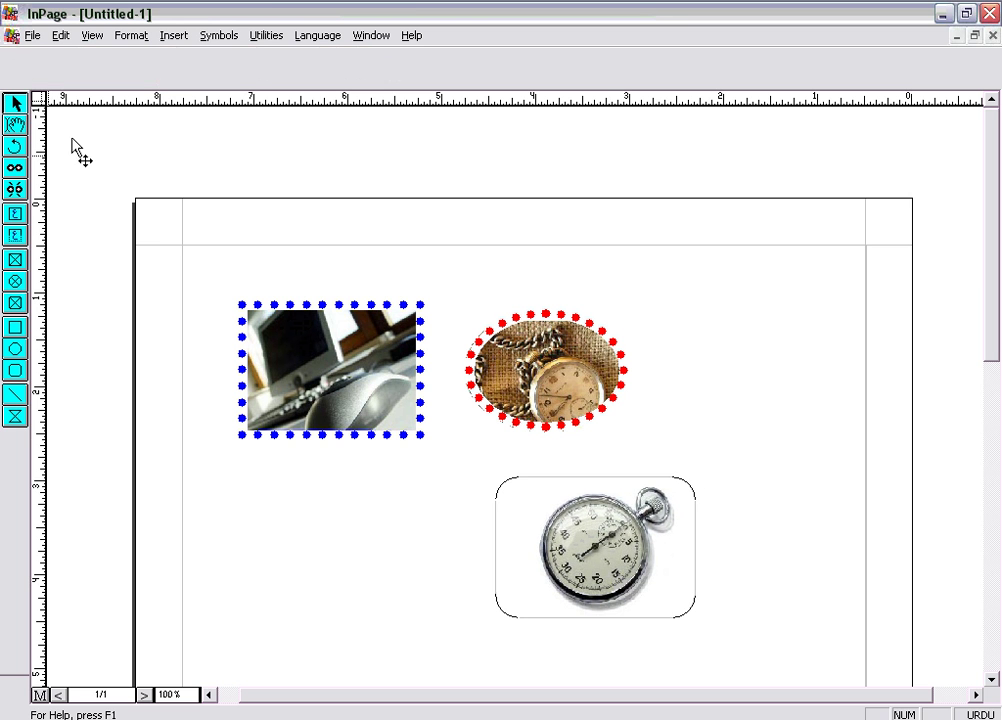
right_click(678, 492)
left_click(649, 496)
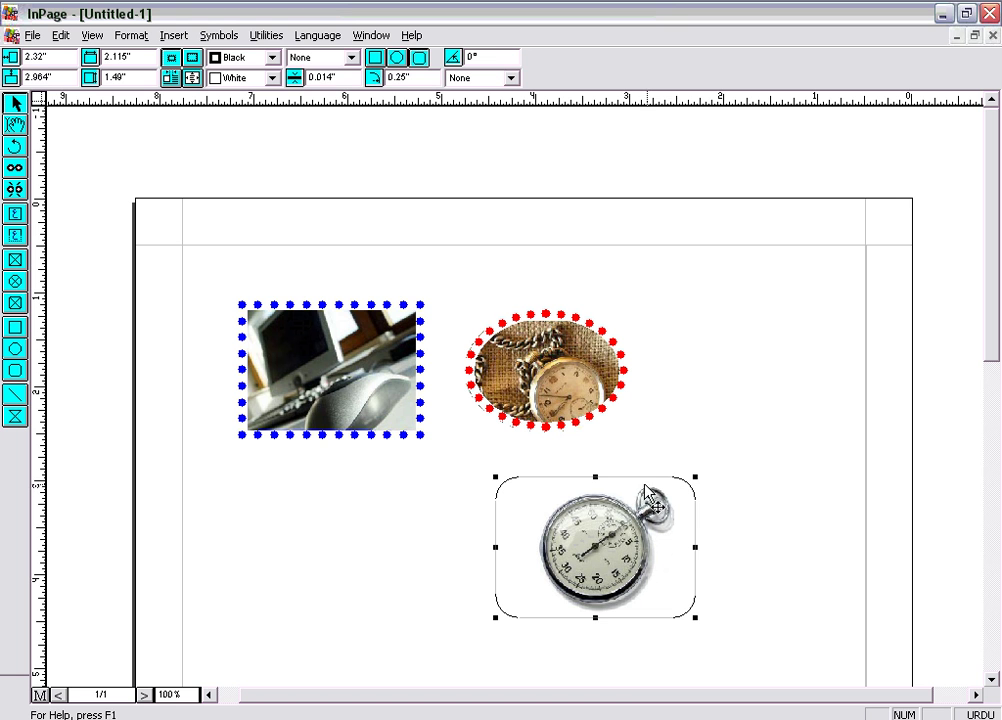
- Give the rounded stopwatch picture box a double-line border with a thickness of 0.1 inch
left_click(351, 57)
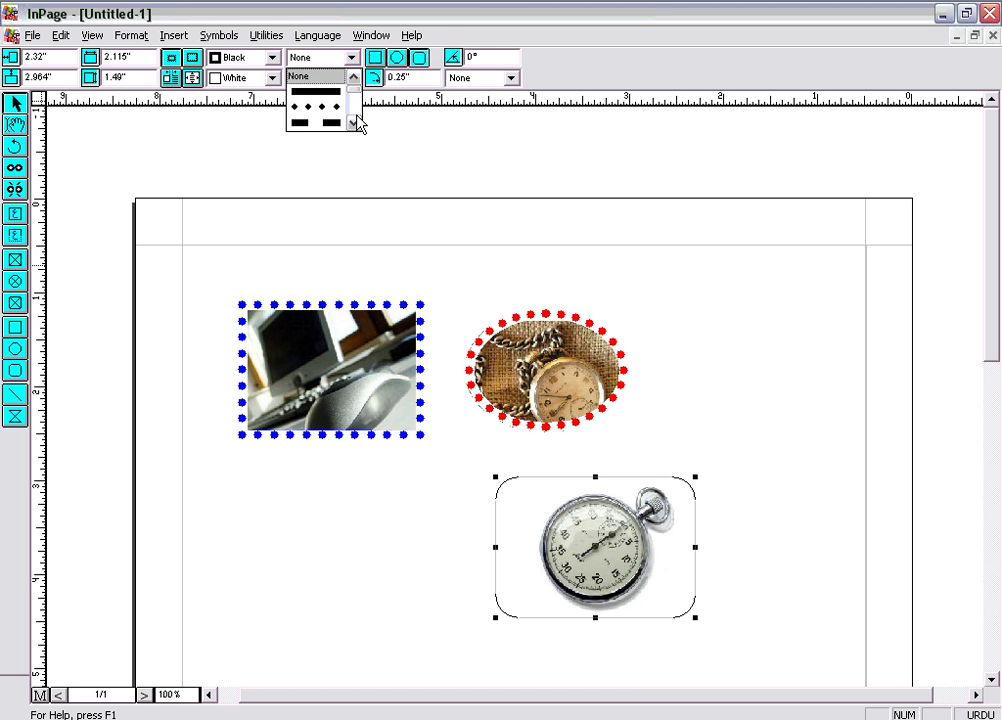
left_click(353, 120)
left_click(353, 120)
left_click(353, 120)
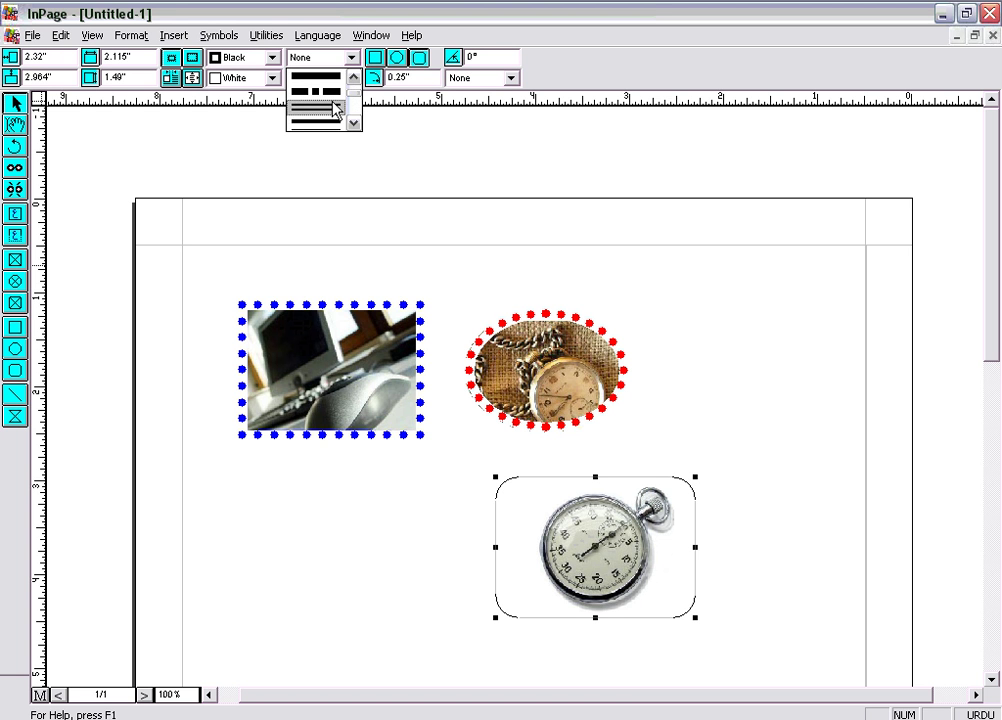
left_click(314, 108)
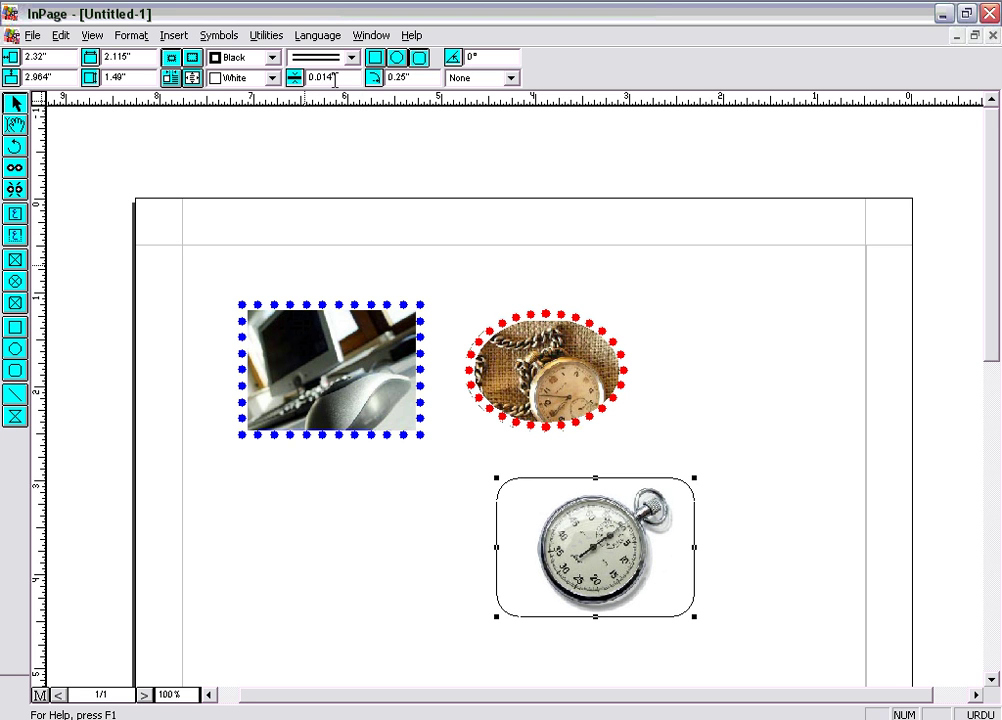
left_click_drag(335, 80, 290, 87)
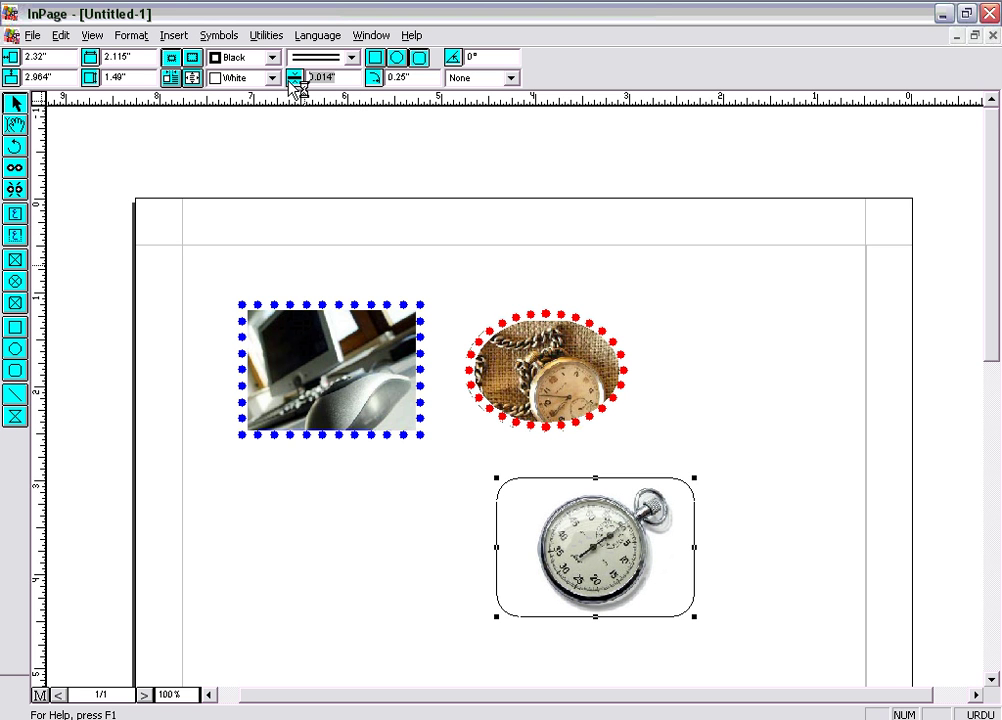
type("0.1")
key("Return")
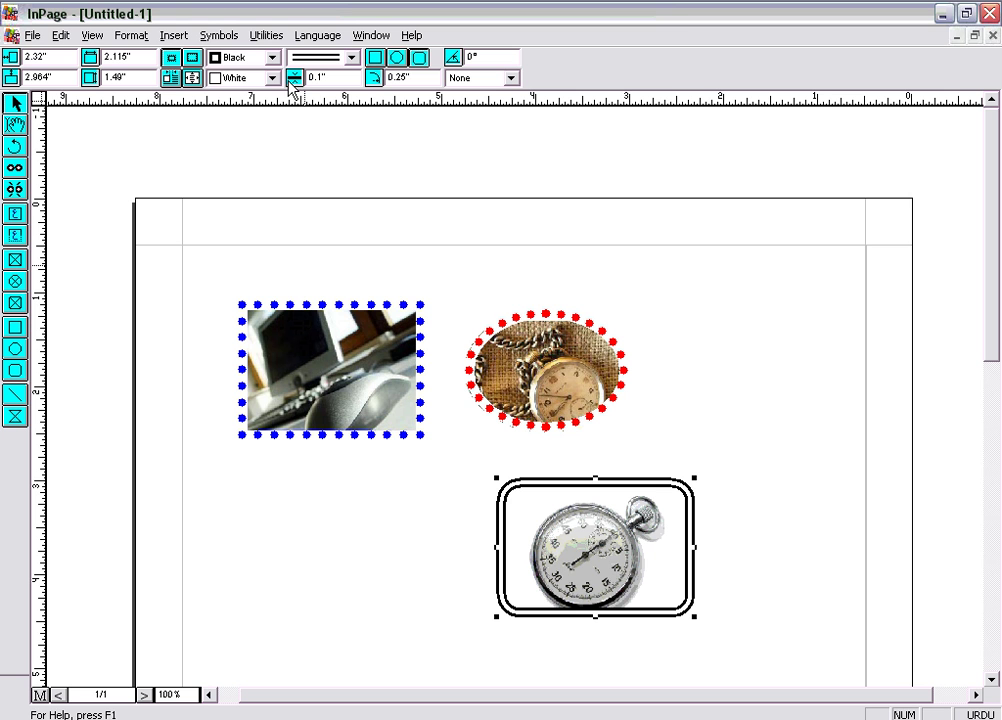
- Colour the stopwatch box's double border magenta and deselect the box
left_click(218, 56)
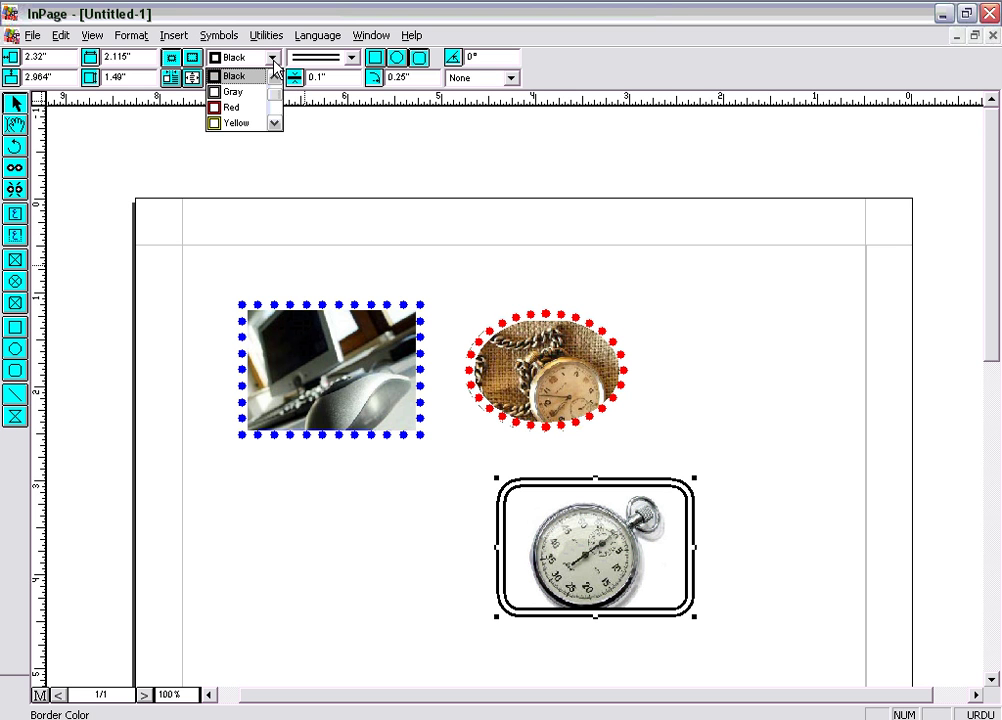
left_click(274, 122)
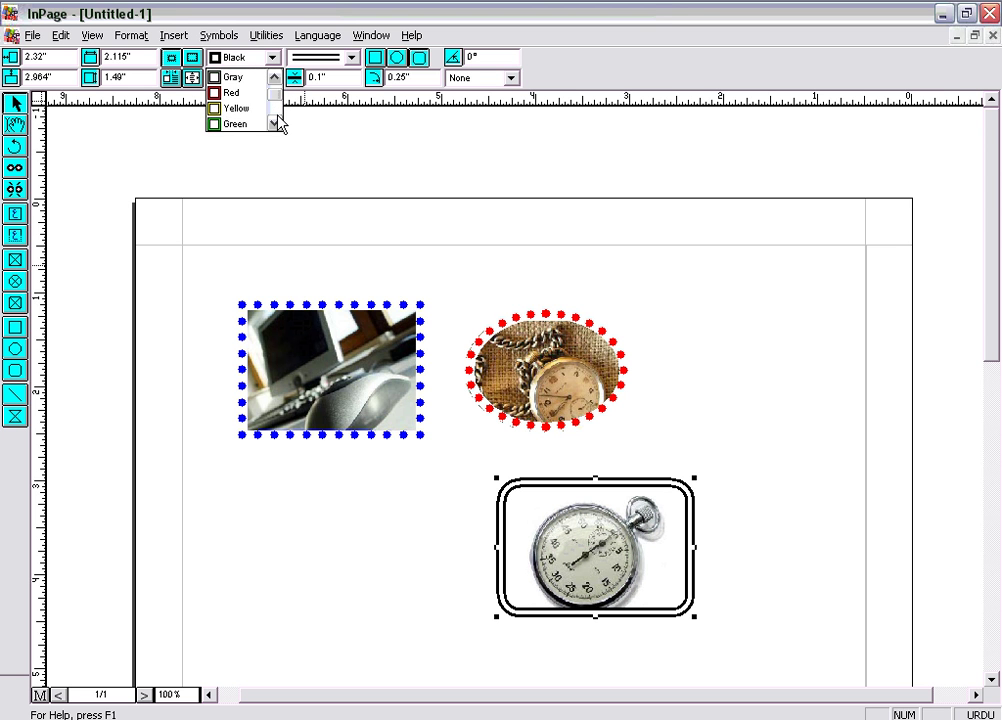
left_click(255, 125)
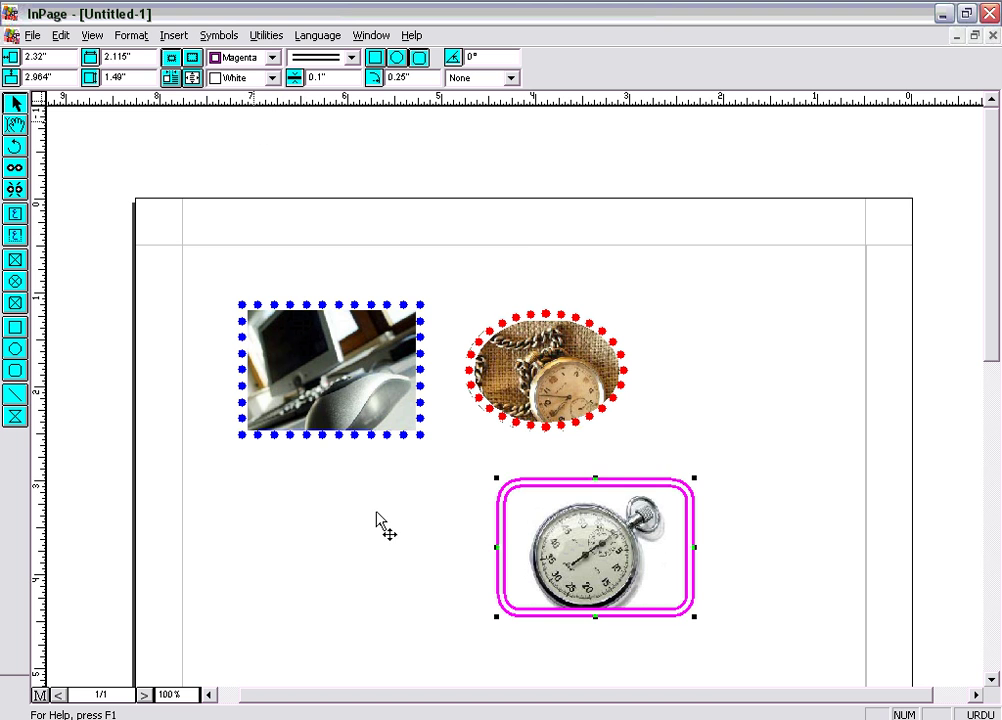
left_click(390, 585)
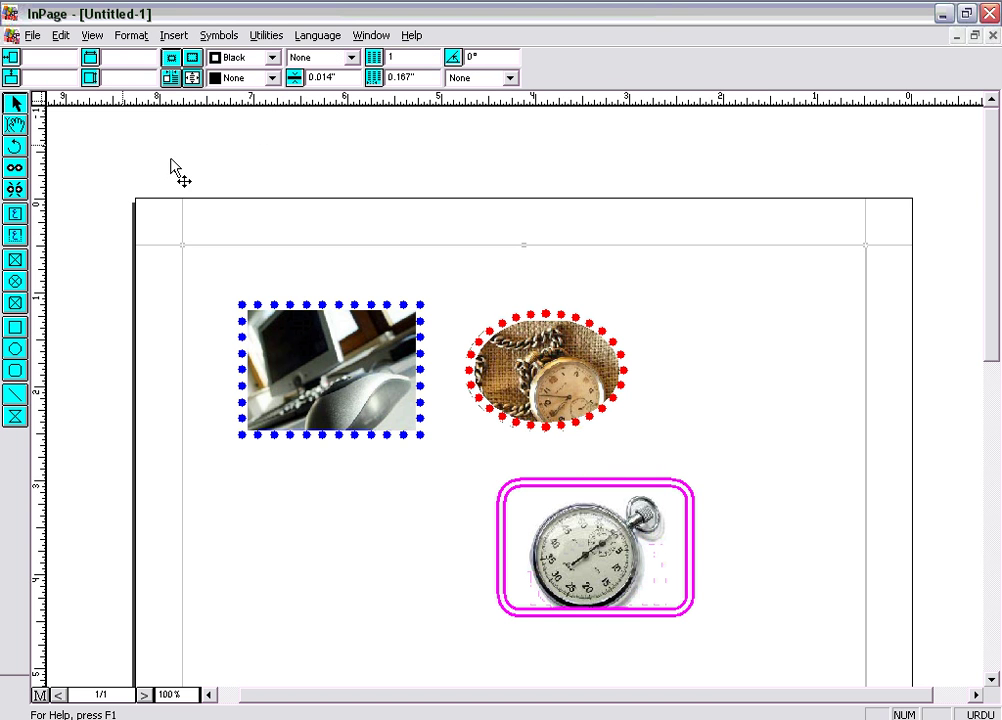
- Move the stopwatch box up to the page's upper right area and place the elliptical watch box below the mouse picture
left_click_drag(614, 545, 764, 350)
left_click(545, 405)
left_click_drag(556, 398, 320, 580)
scroll(993, 333, "down", 2)
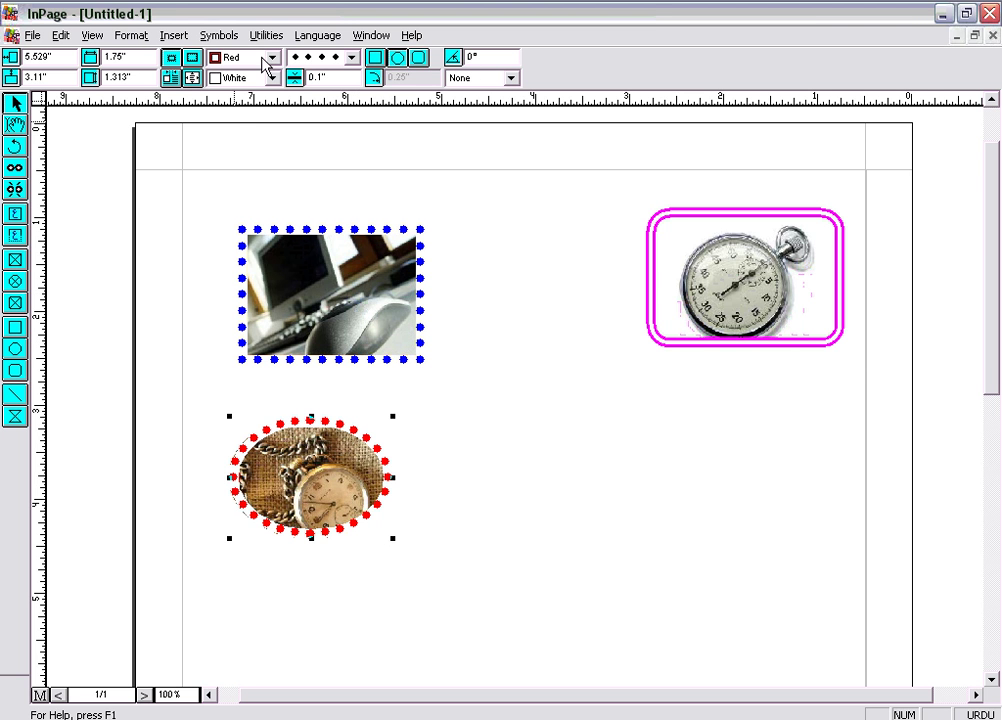
- Delete the stopwatch, mouse and elliptical watch picture boxes from the page
left_click(757, 318)
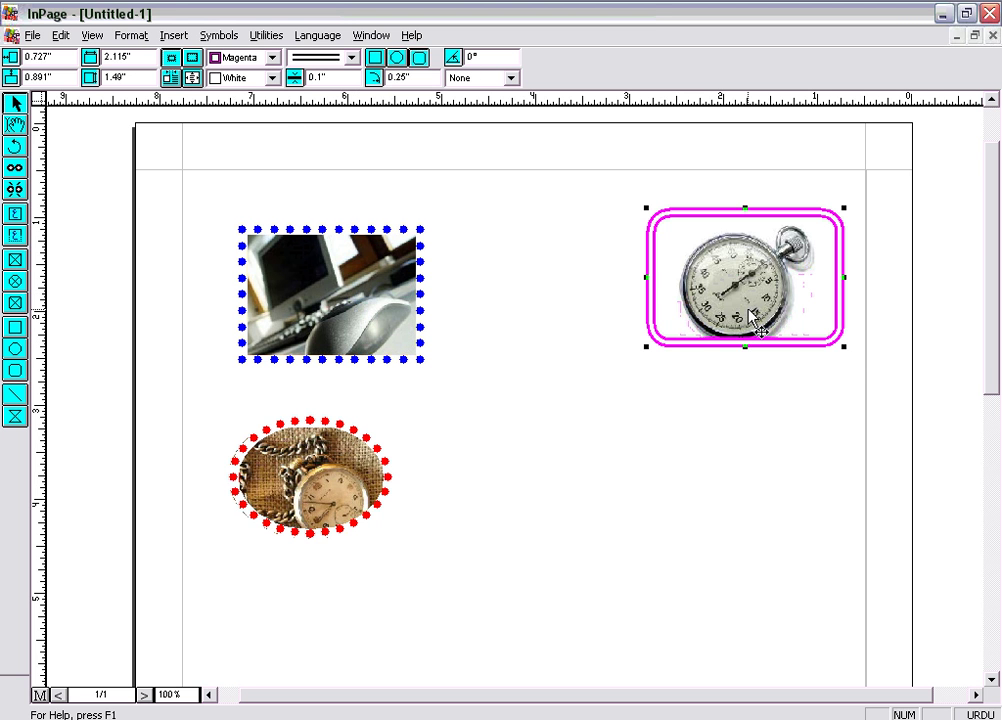
key("Delete")
left_click(387, 347)
key("Delete")
left_click(350, 470)
key("Delete")
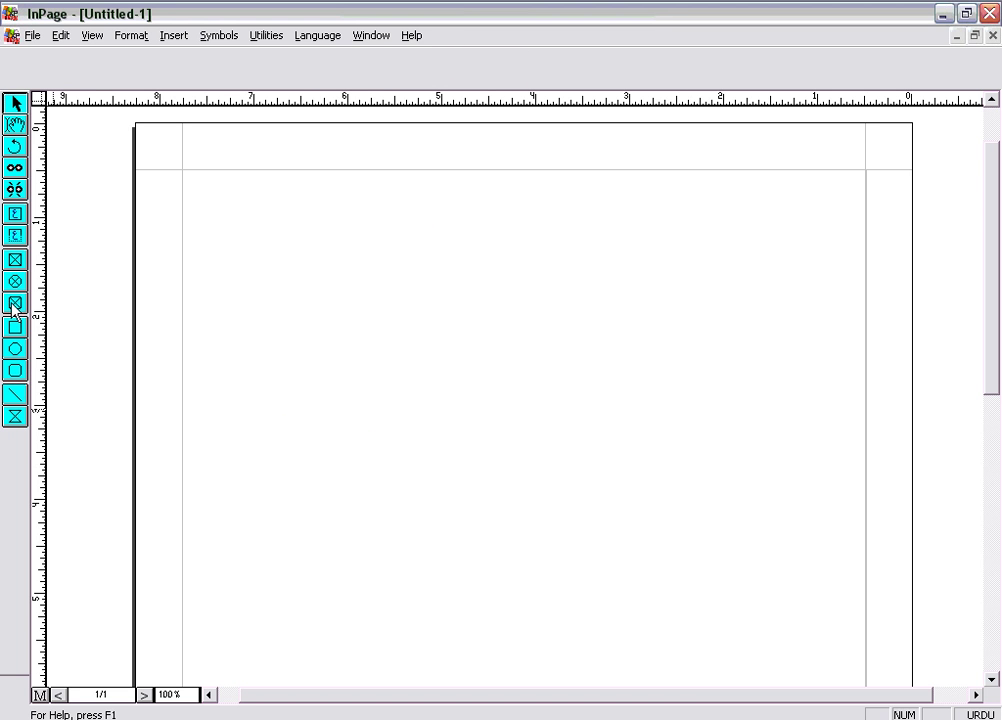
- Draw a rectangle about 1.96 by 1.52 inches in the page's upper middle and try its oval and rectangle shapes, ending with rounded corners
left_click(16, 330)
left_click_drag(409, 242, 592, 384)
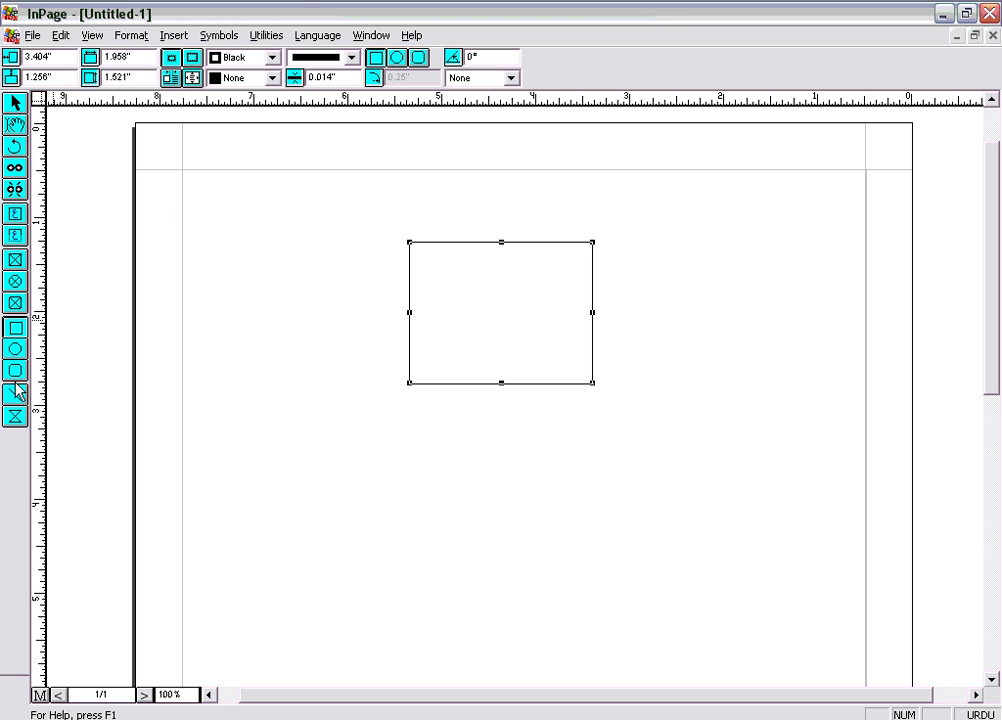
left_click(397, 57)
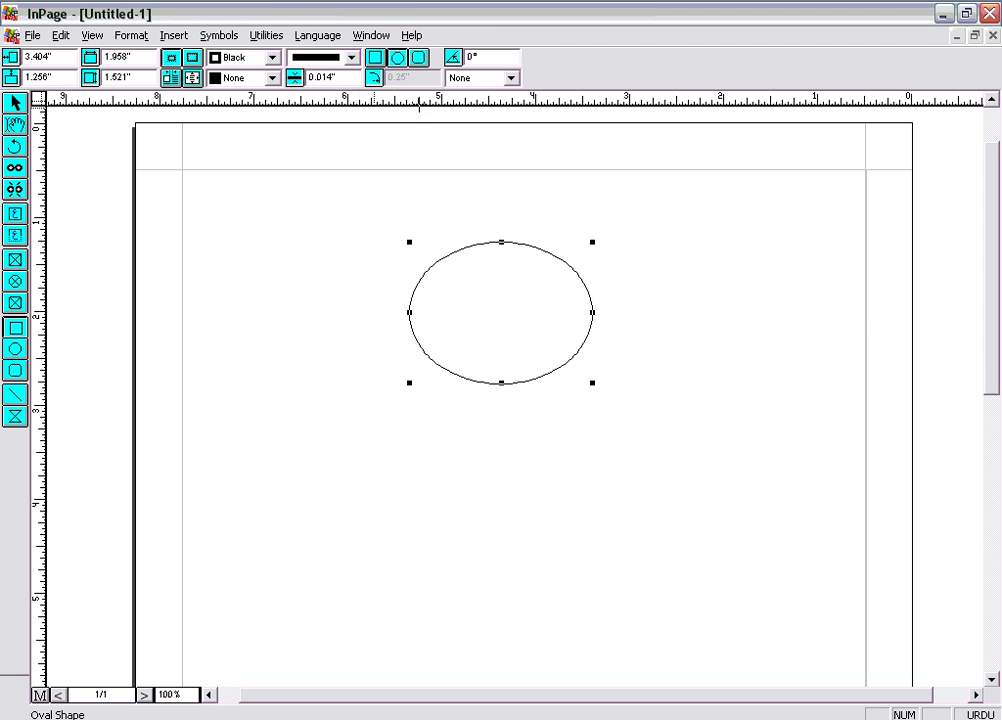
left_click(420, 58)
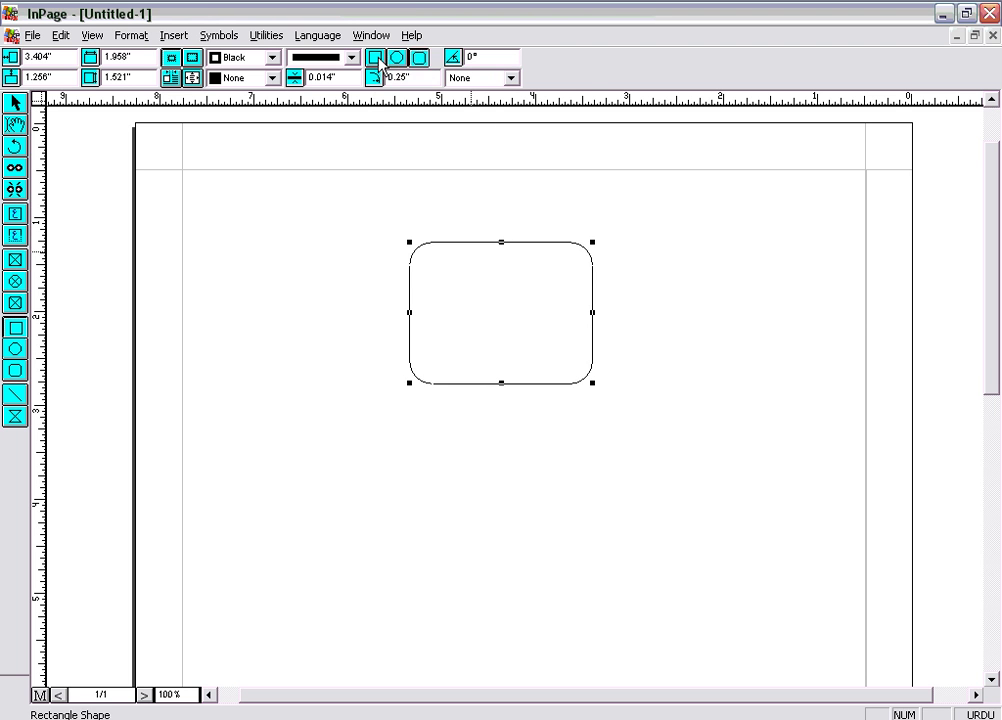
left_click(375, 57)
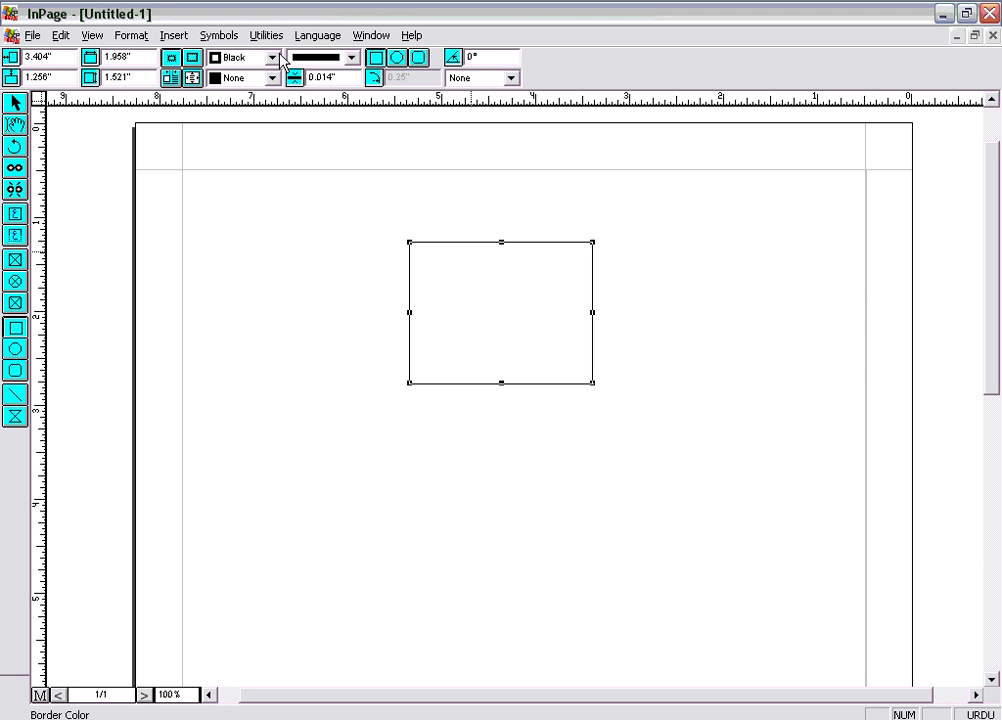
left_click(419, 58)
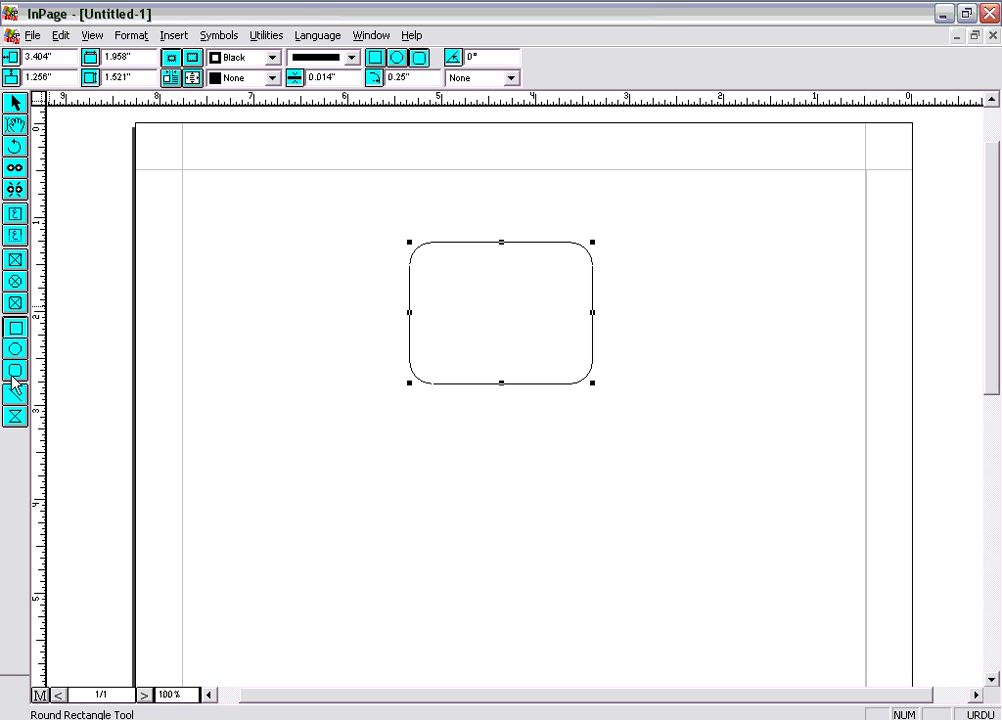
- Increase the rounded rectangle's corner roundness first to 0.5 inch, then to 0.75 inch
left_click(14, 372)
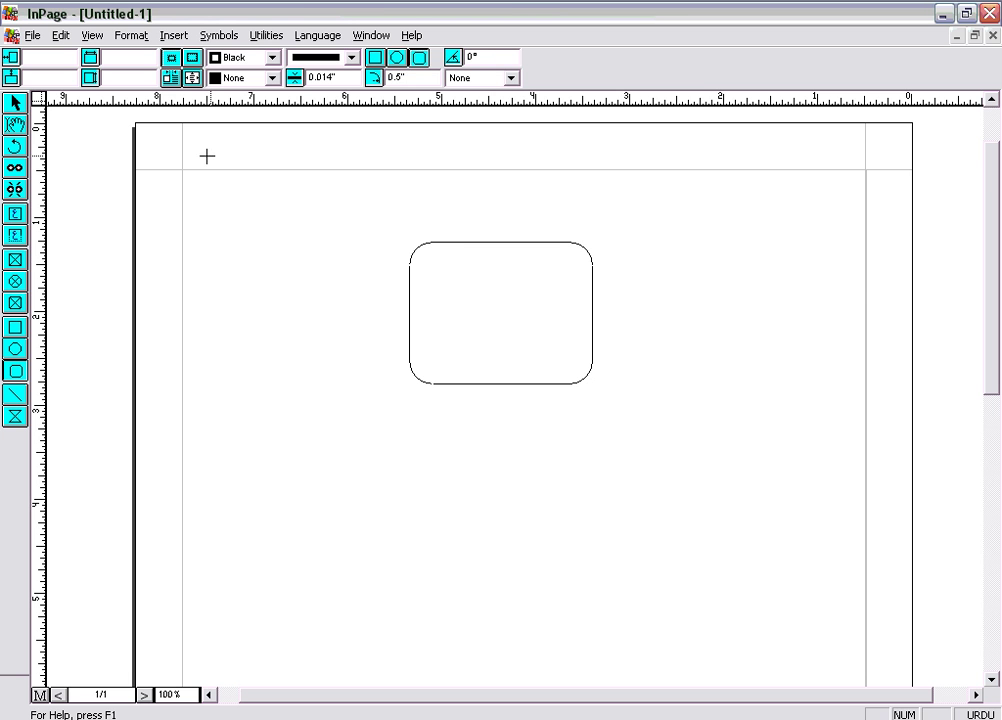
left_click(20, 104)
left_click(422, 343)
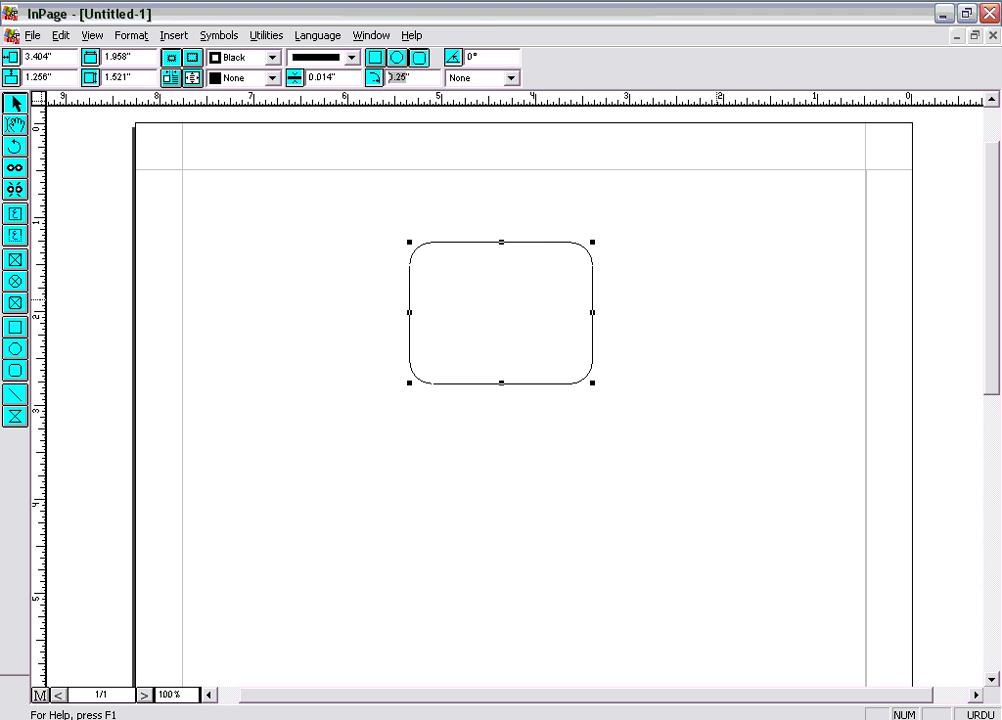
key("Return")
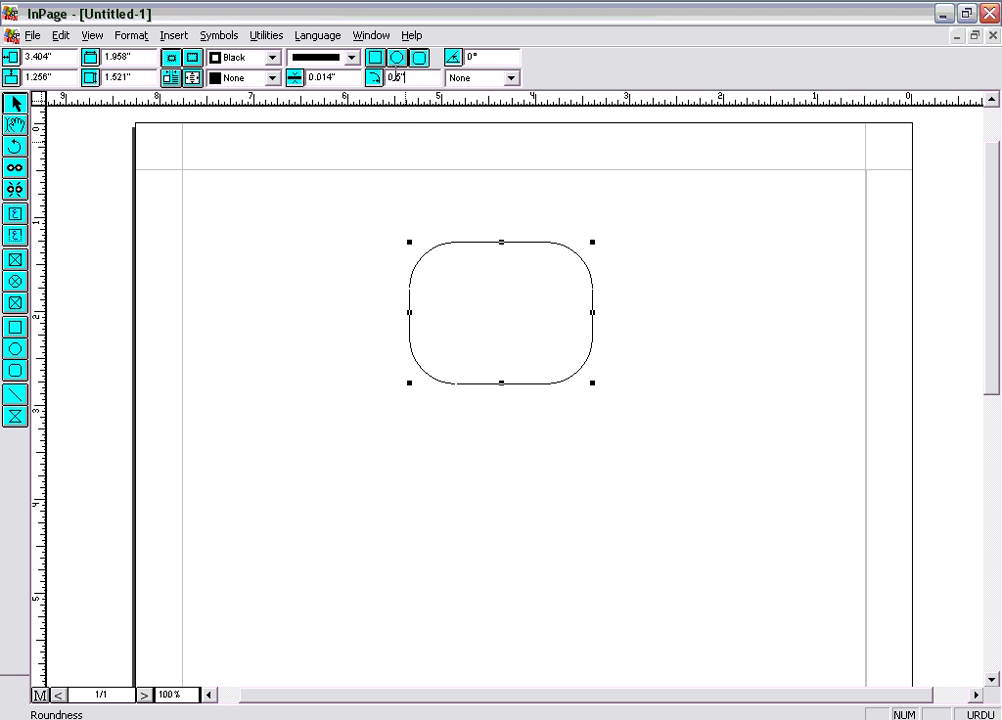
type("0.")
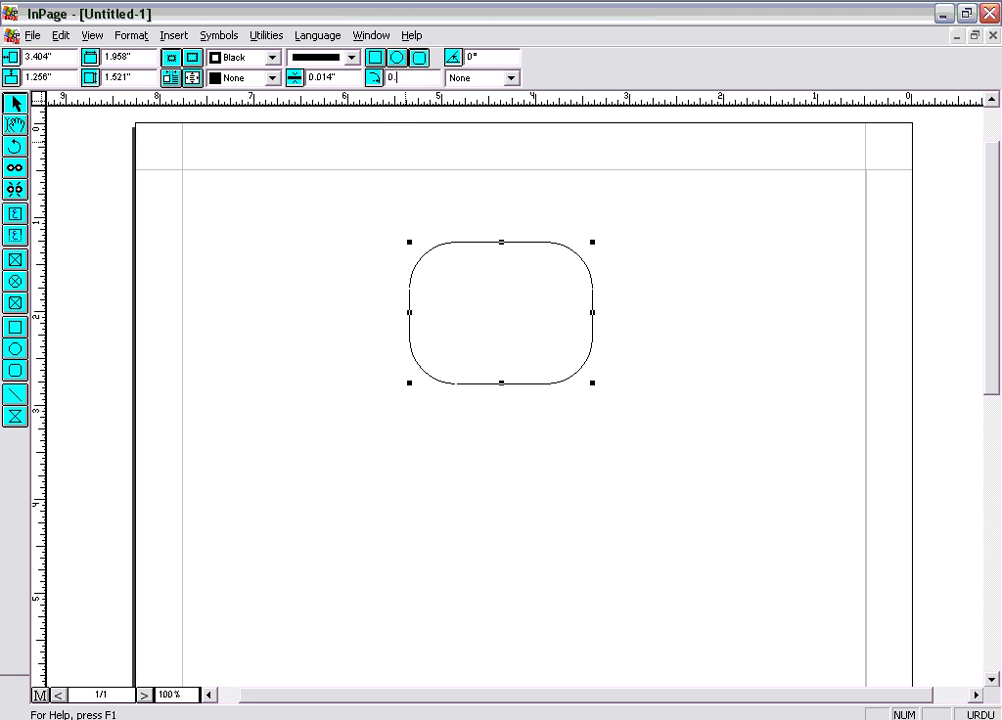
type("75")
key("Return")
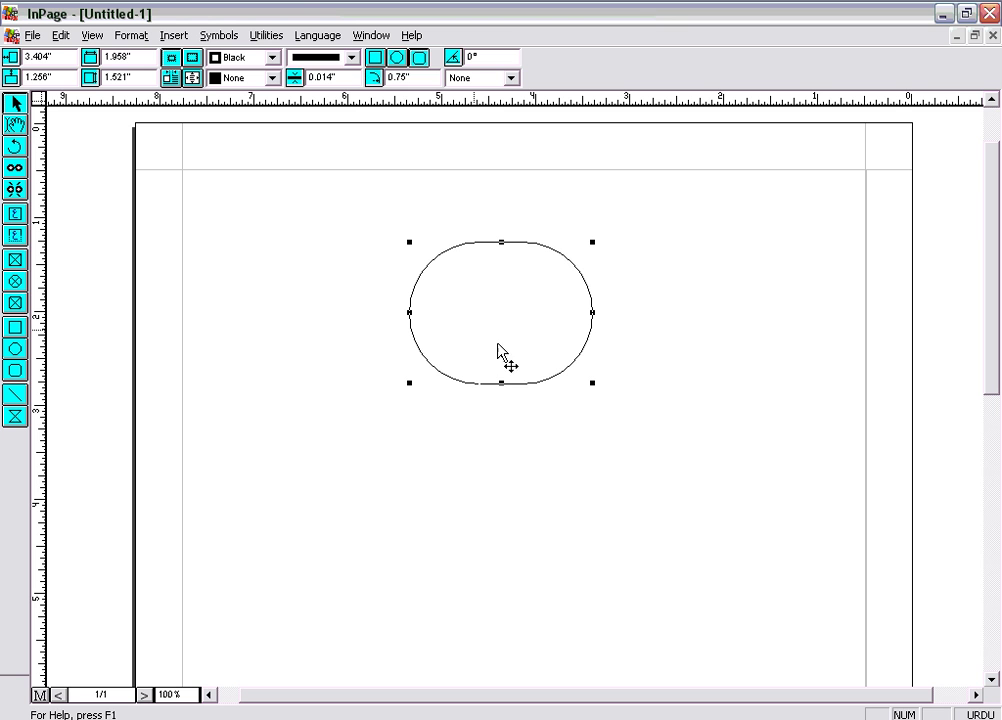
- Try a dashed border on the rounded shape, set the border thickness to 0.1 inch and switch the style to a double line
left_click(352, 62)
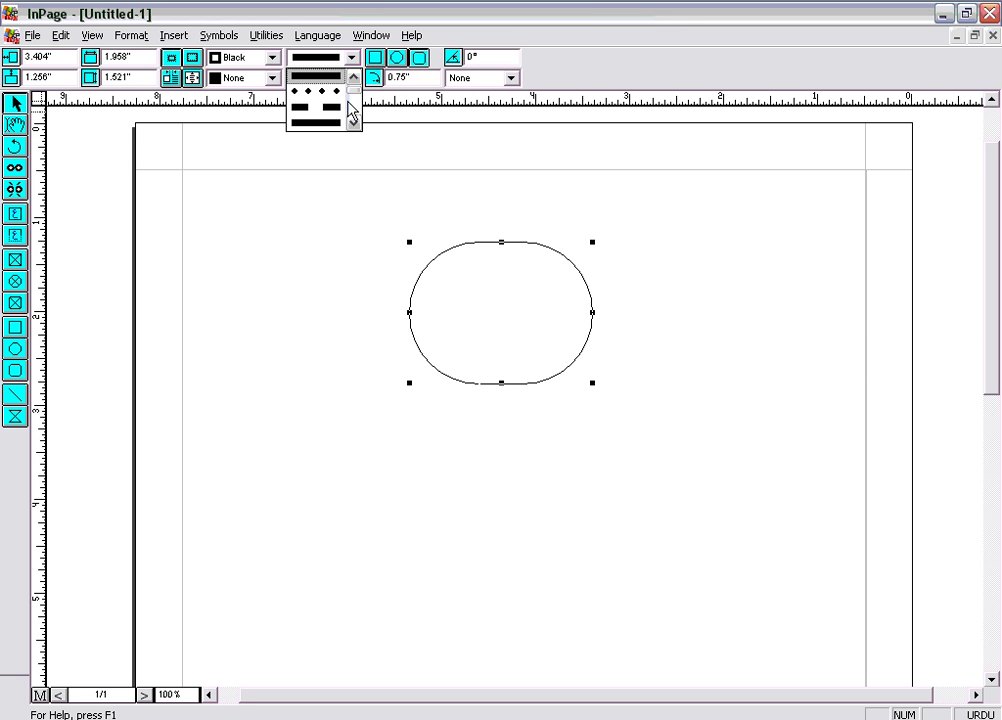
left_click(337, 104)
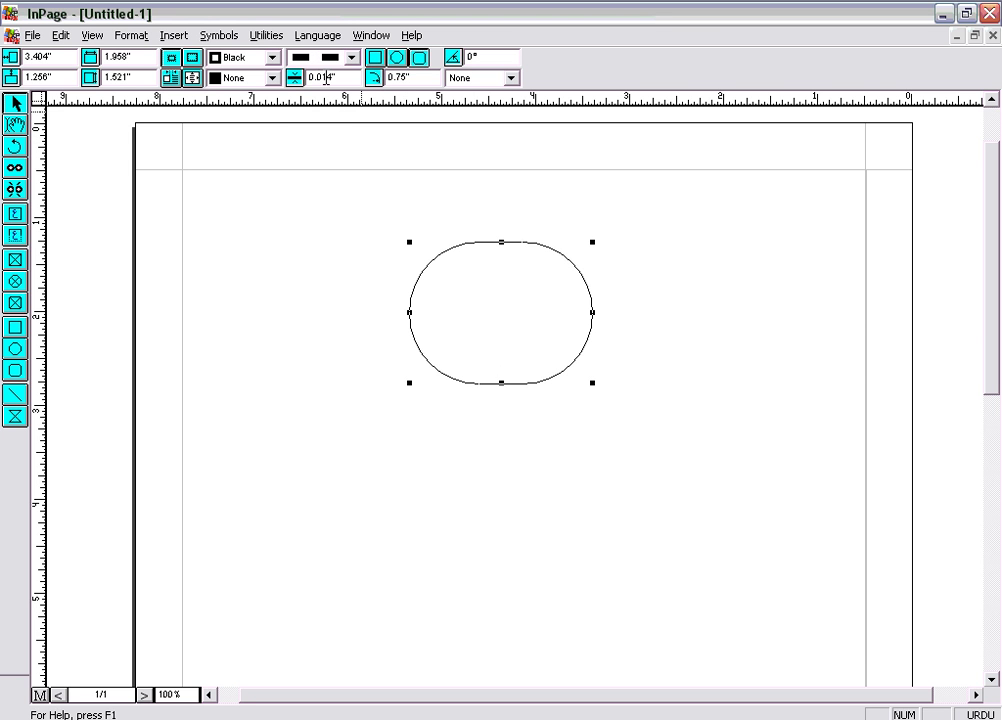
double_click(330, 79)
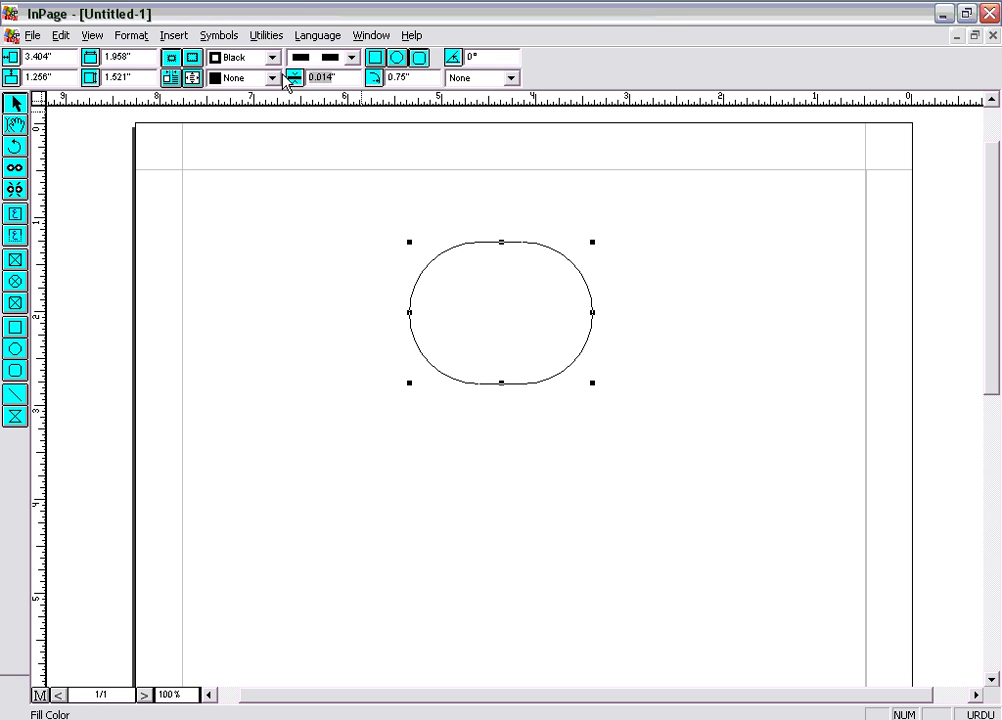
type("0.1")
key("Return")
left_click(352, 57)
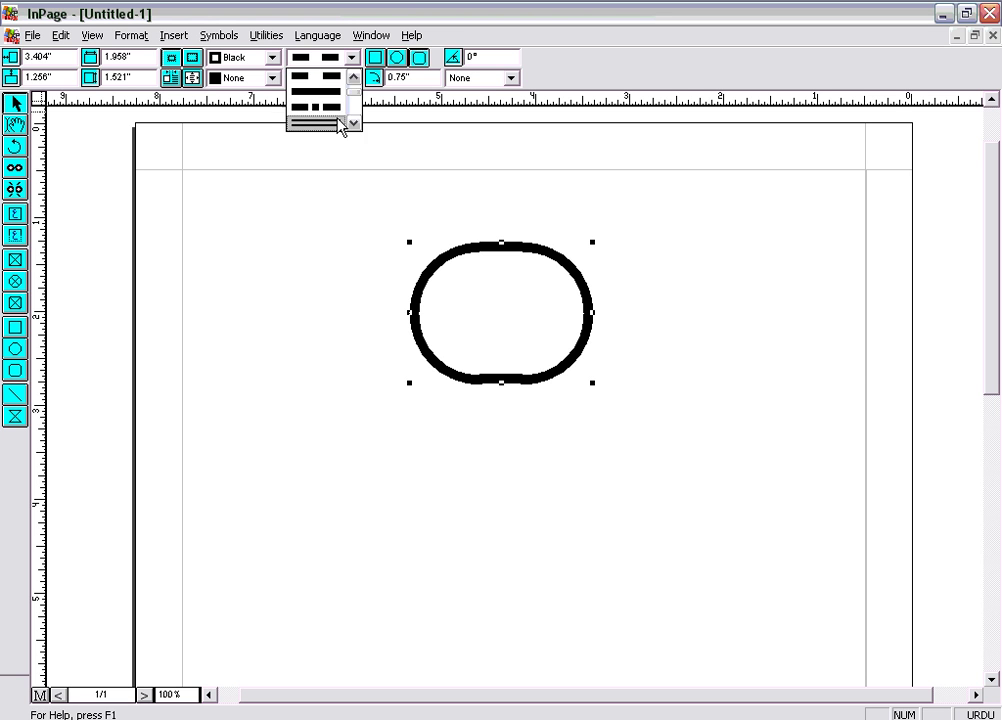
left_click(340, 124)
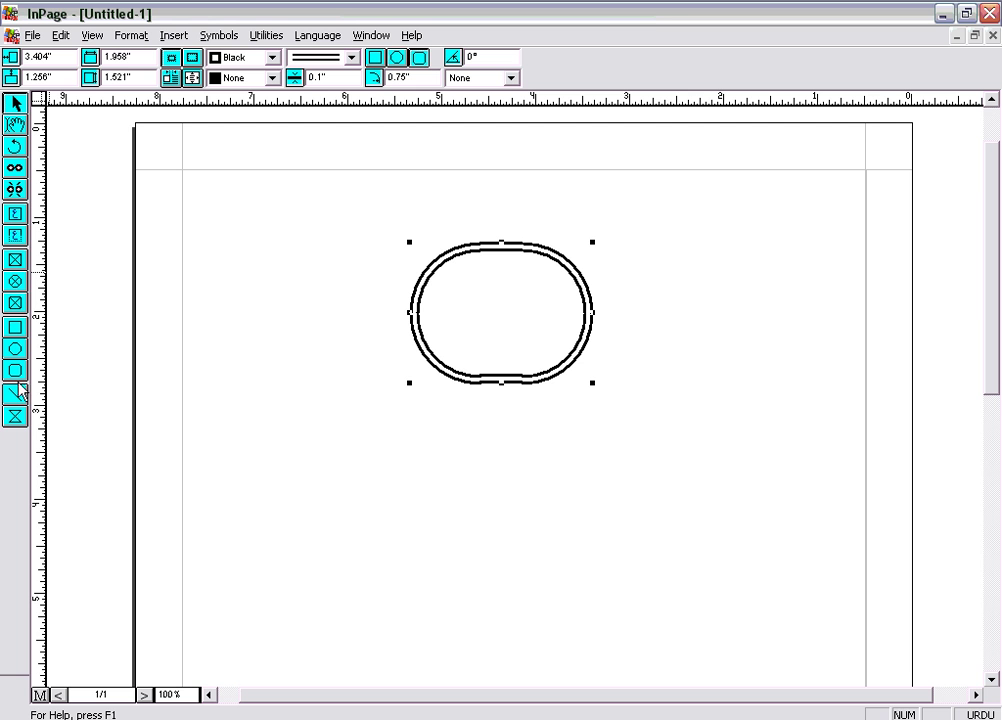
- Rotate the double-bordered rounded shape freehand to 90° with the Rotate tool and return to the selection tool
left_click(14, 148)
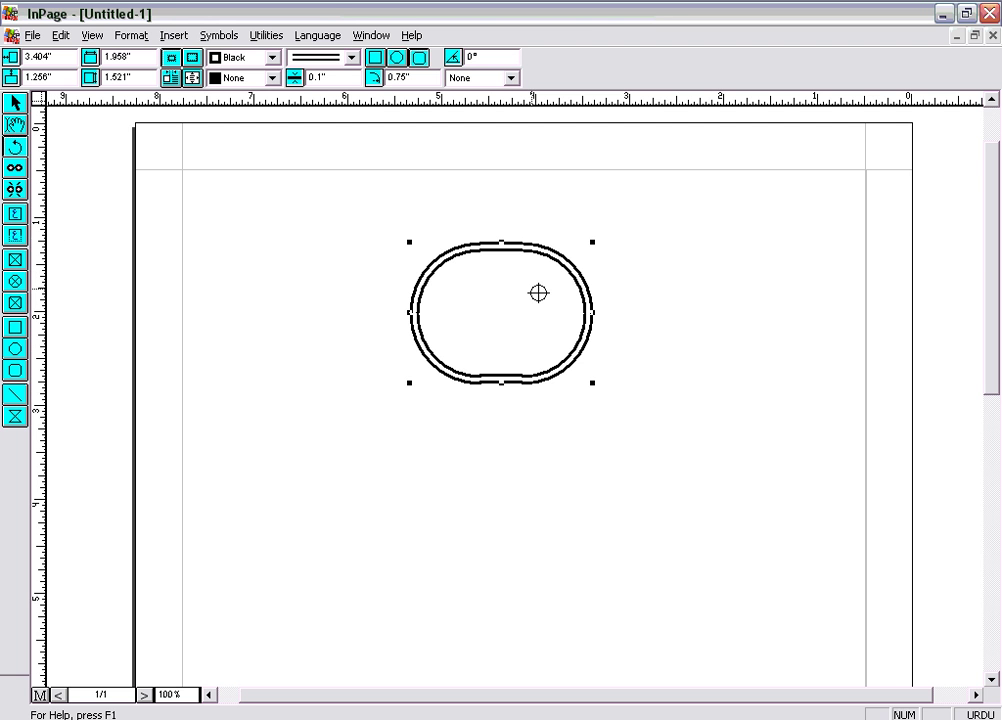
left_click_drag(564, 282, 568, 226)
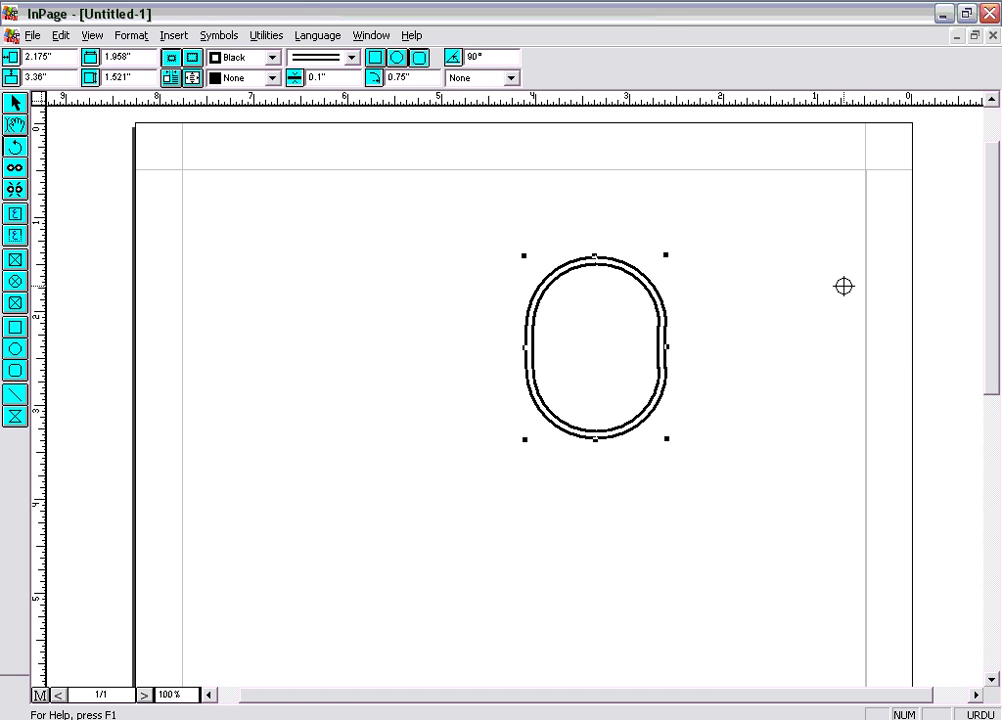
left_click(14, 103)
- Delete the rotated rounded shape from the page
left_click(715, 350)
left_click(666, 356)
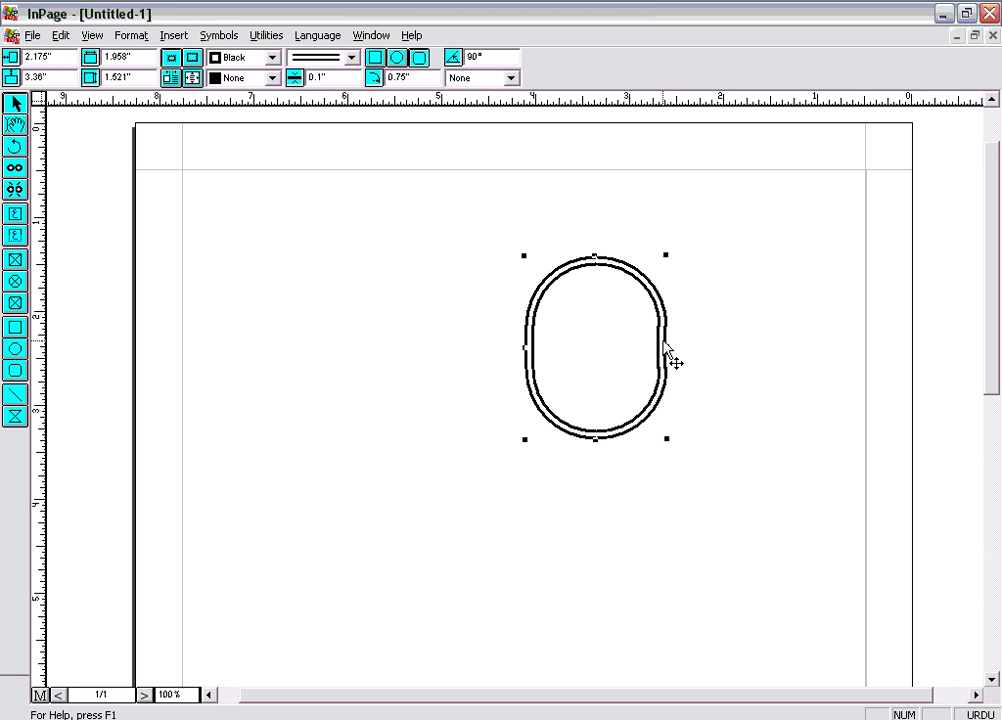
key("Delete")
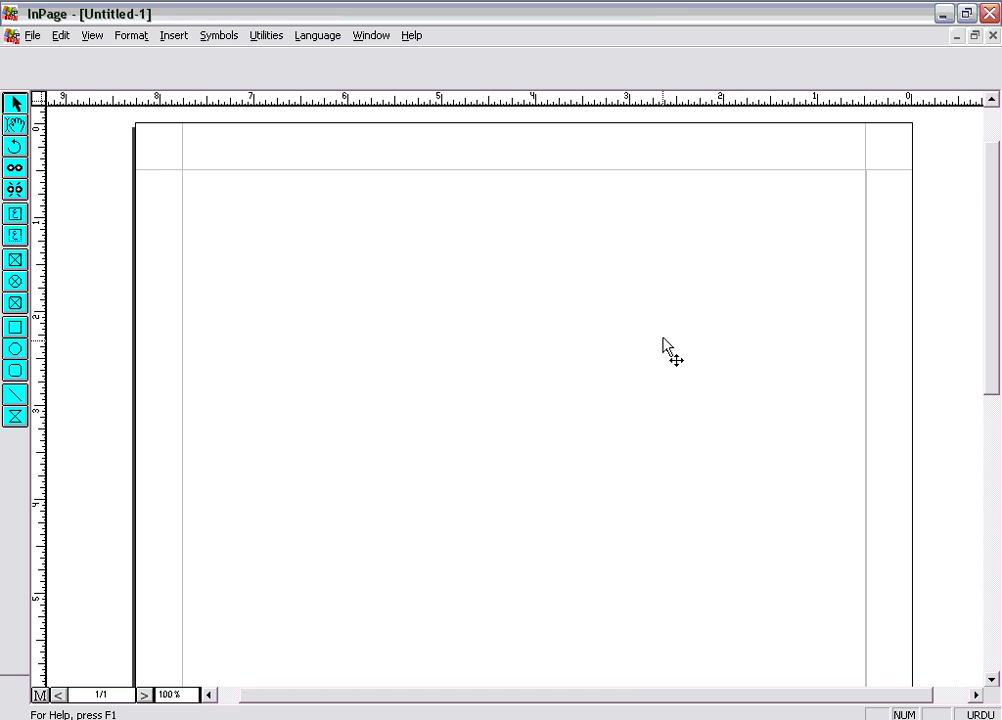
- Draw three separate diagonal lines with the Line tool, one rising to the right and two falling to the right
left_click(16, 394)
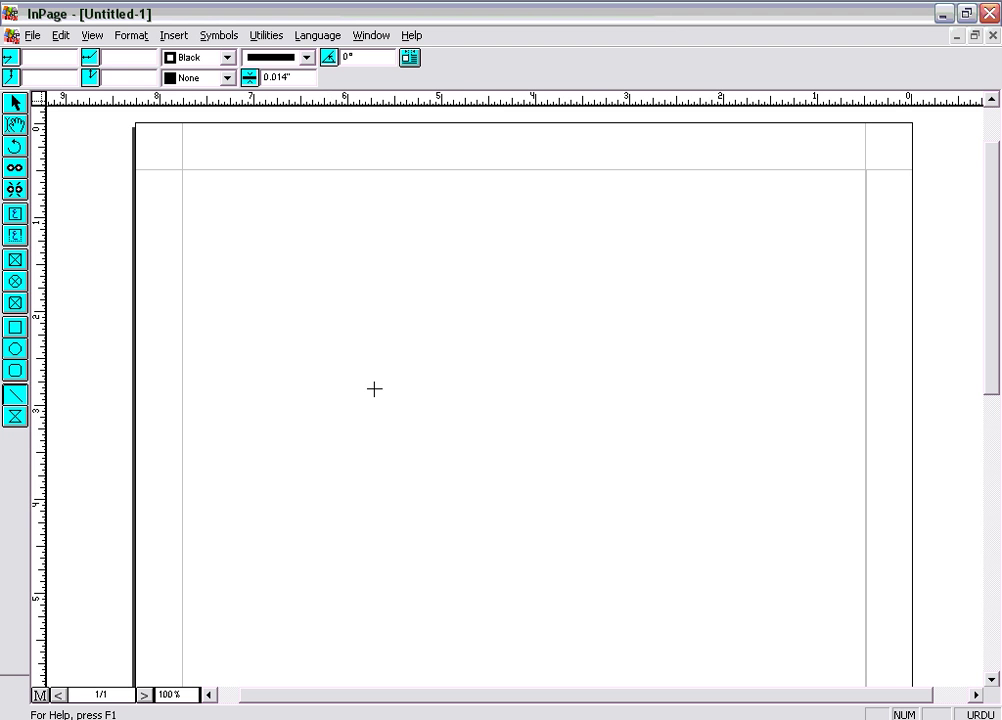
left_click_drag(346, 427, 485, 290)
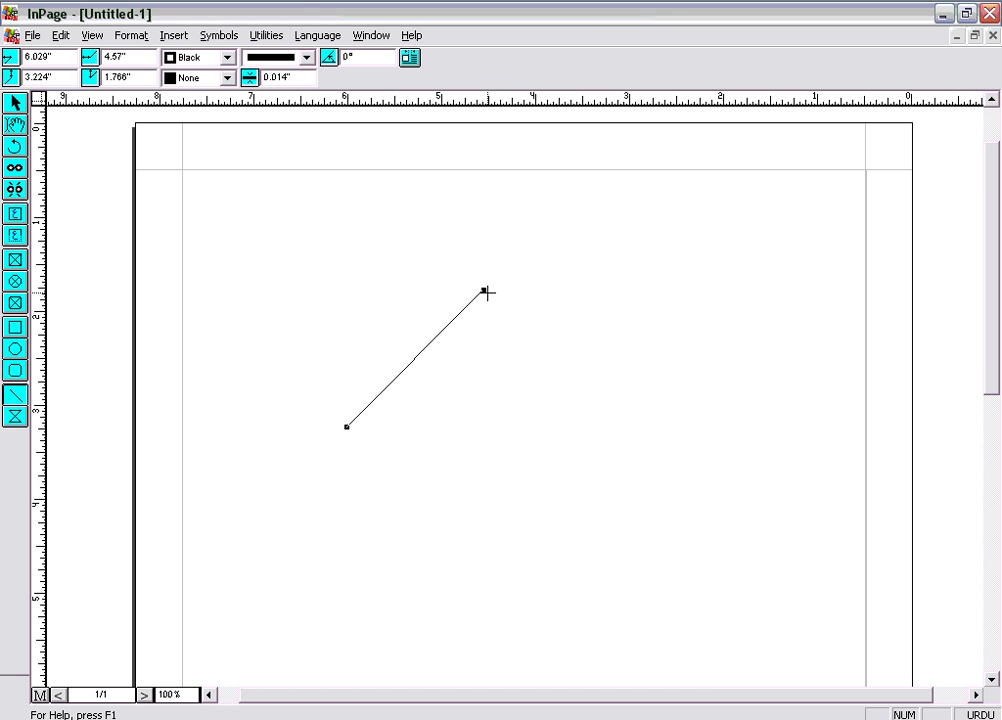
mouse_move(576, 303)
left_mouse_down()
mouse_move(611, 358)
mouse_move(720, 447)
left_mouse_up()
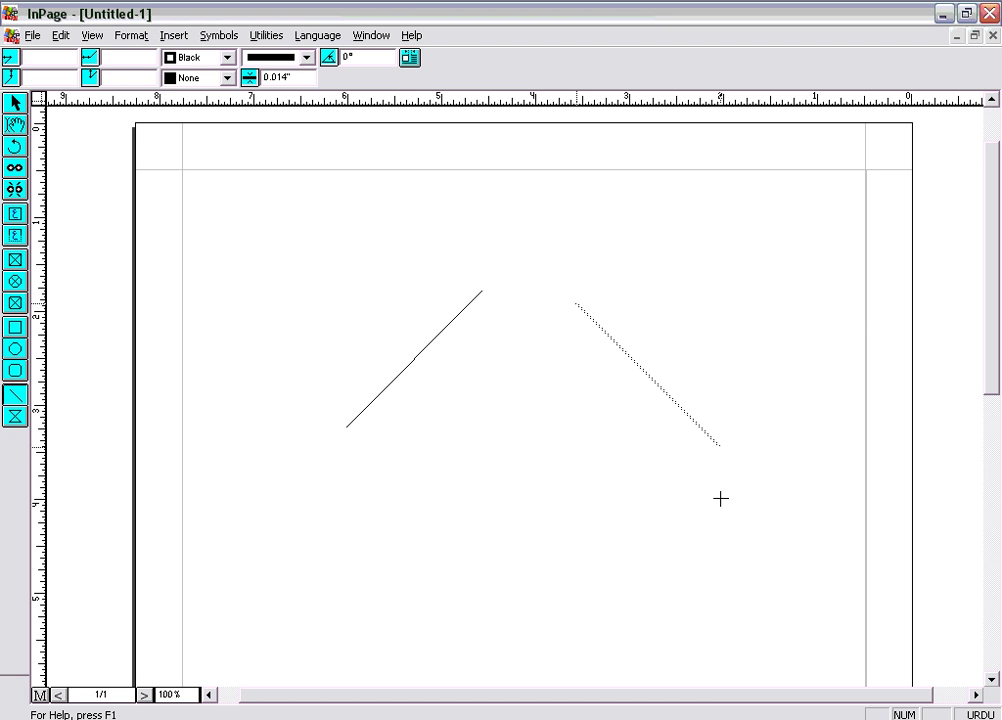
left_click_drag(460, 392, 638, 491)
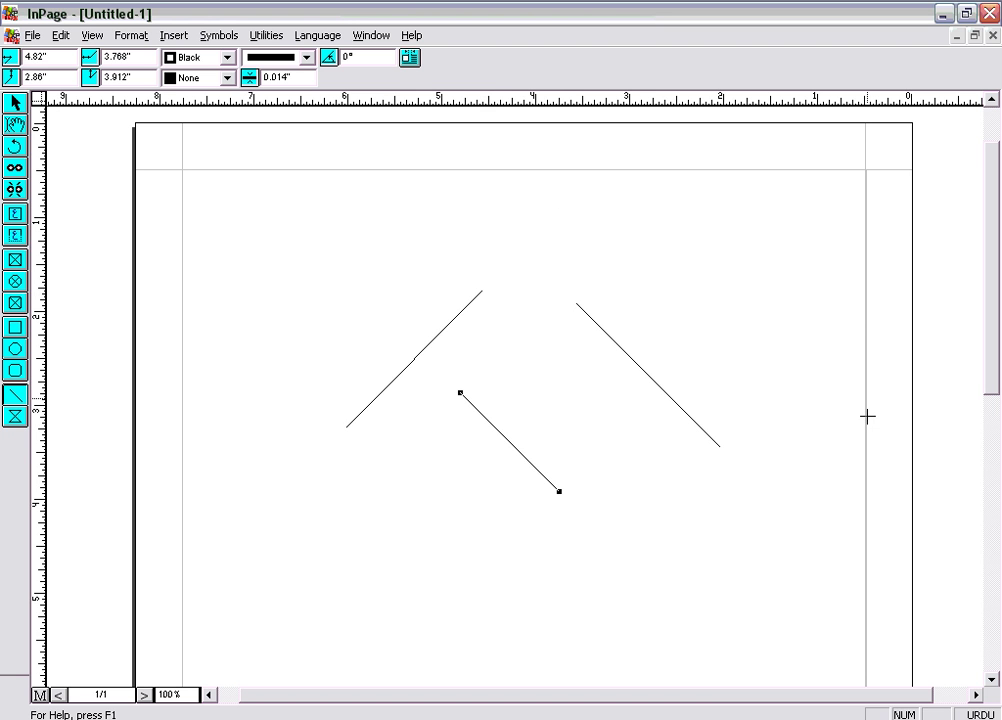
- Apply the dotted border pattern to the line rising to the right and set its thickness to 0.1 inch
left_click(15, 103)
left_click(444, 330)
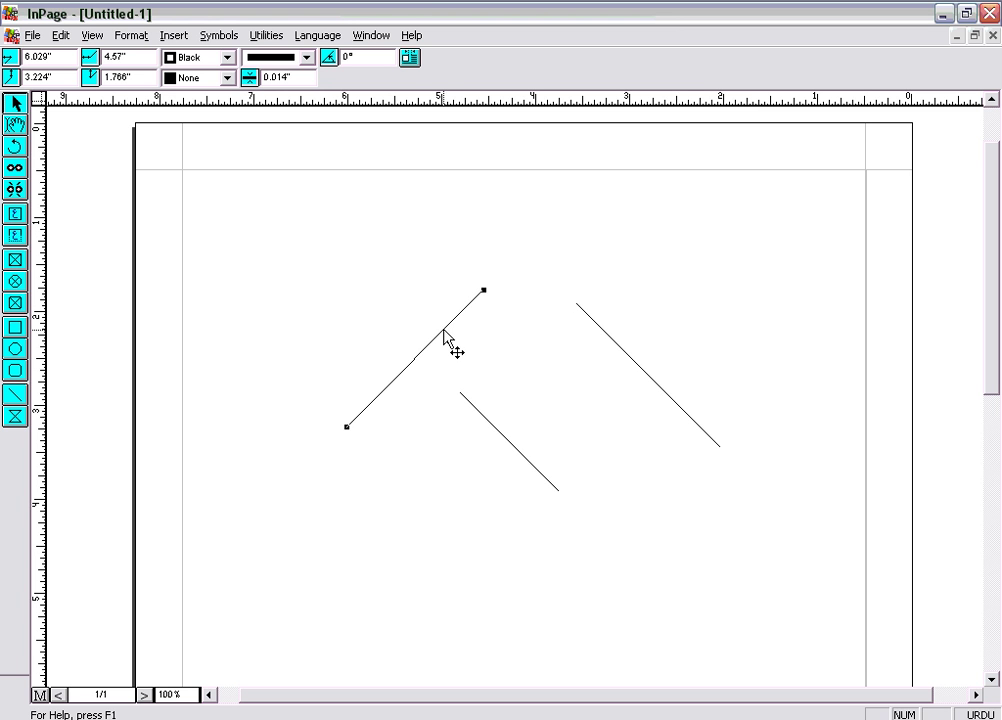
left_click(308, 60)
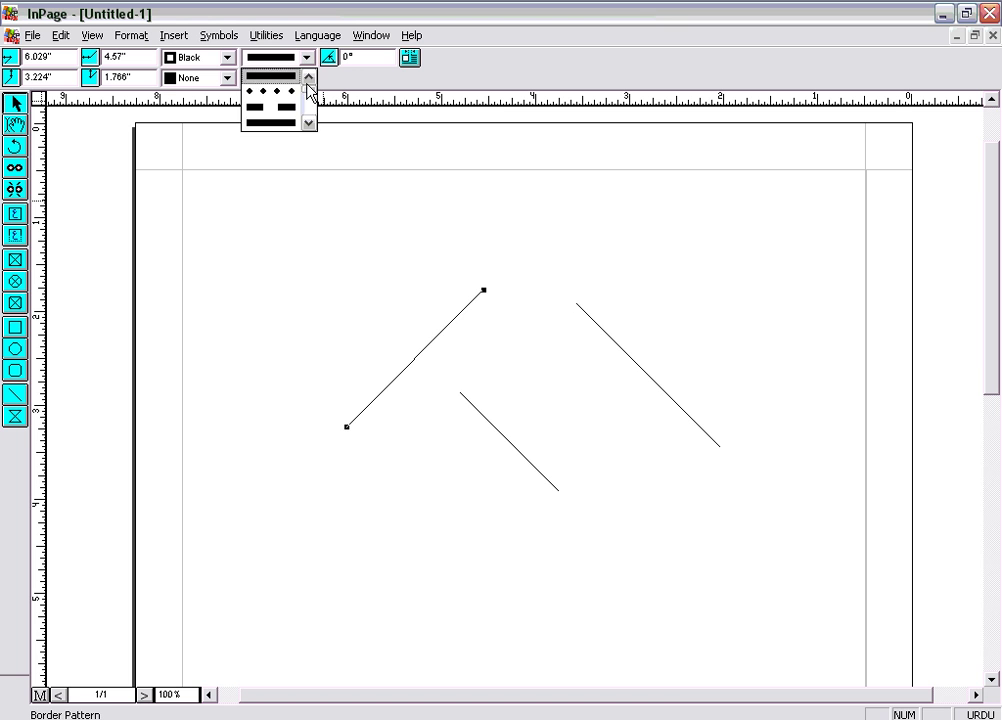
left_click(296, 94)
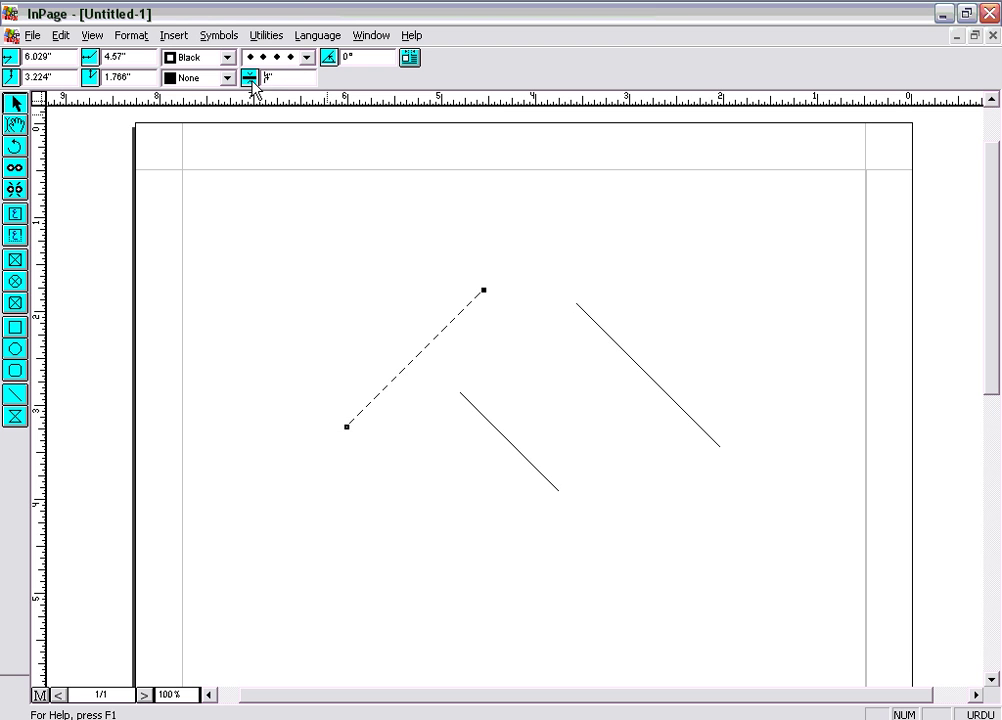
type("4")
key("Return")
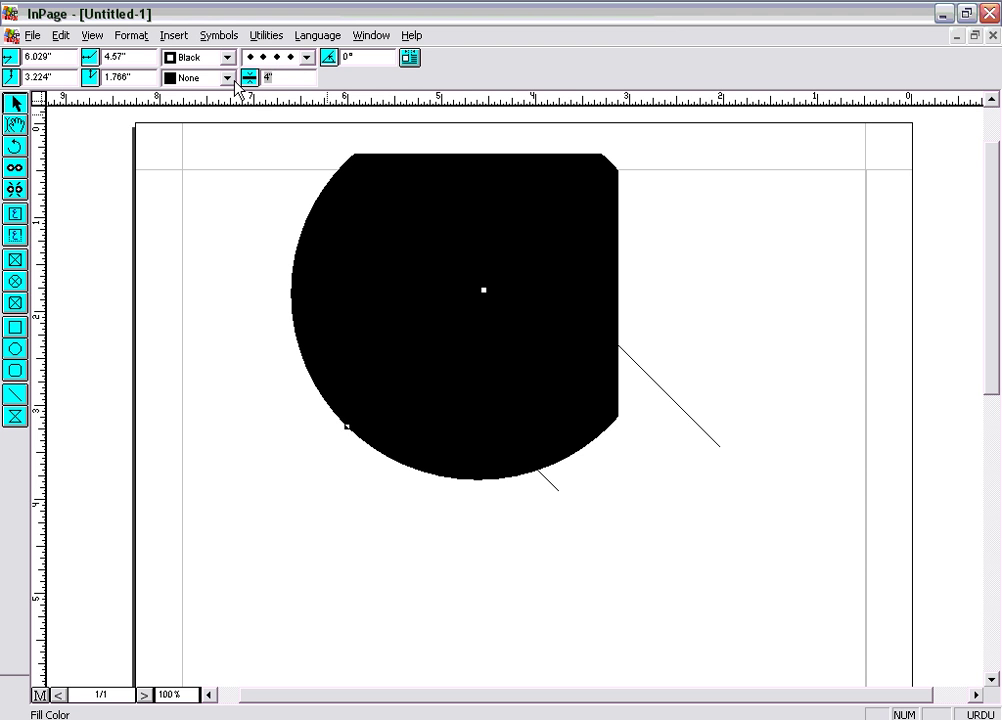
type("0.1")
key("Return")
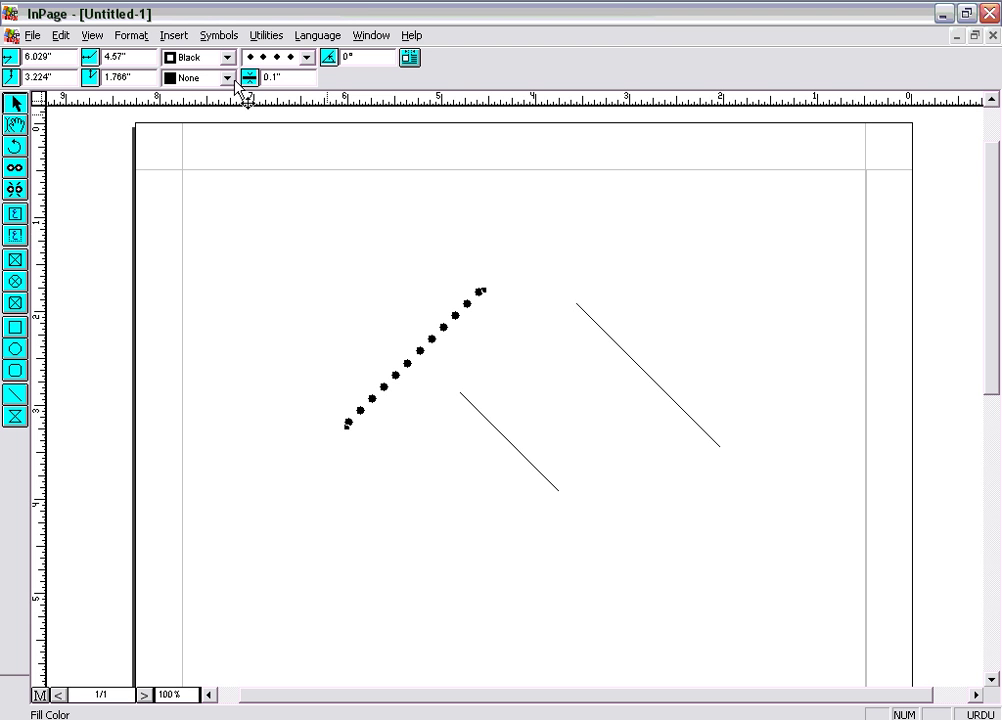
- Apply a multi-line border pattern to the middle line falling to the right and set its thickness to 0.1 inch
left_click(463, 395)
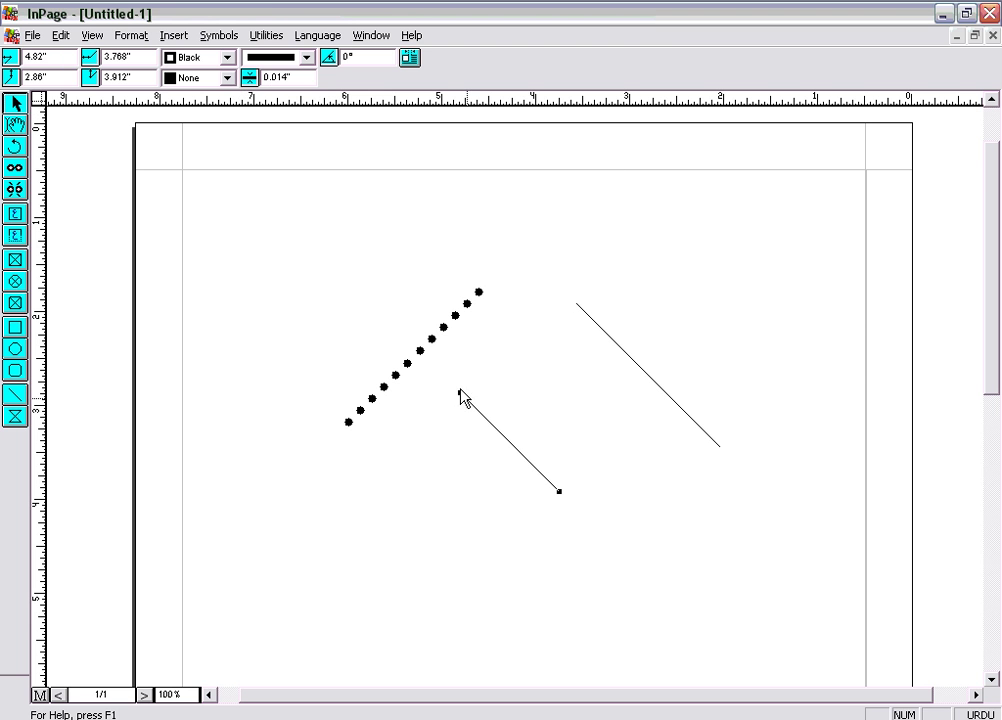
left_click(308, 62)
scroll(310, 112, "down", 4)
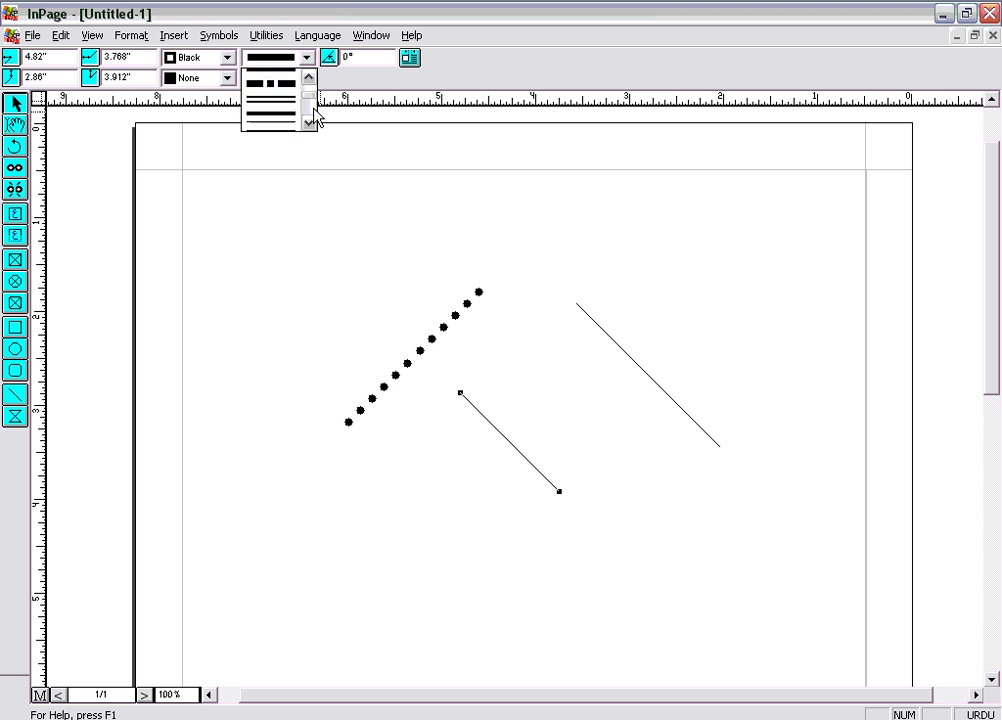
scroll(297, 120, "down", 2)
left_click(290, 125)
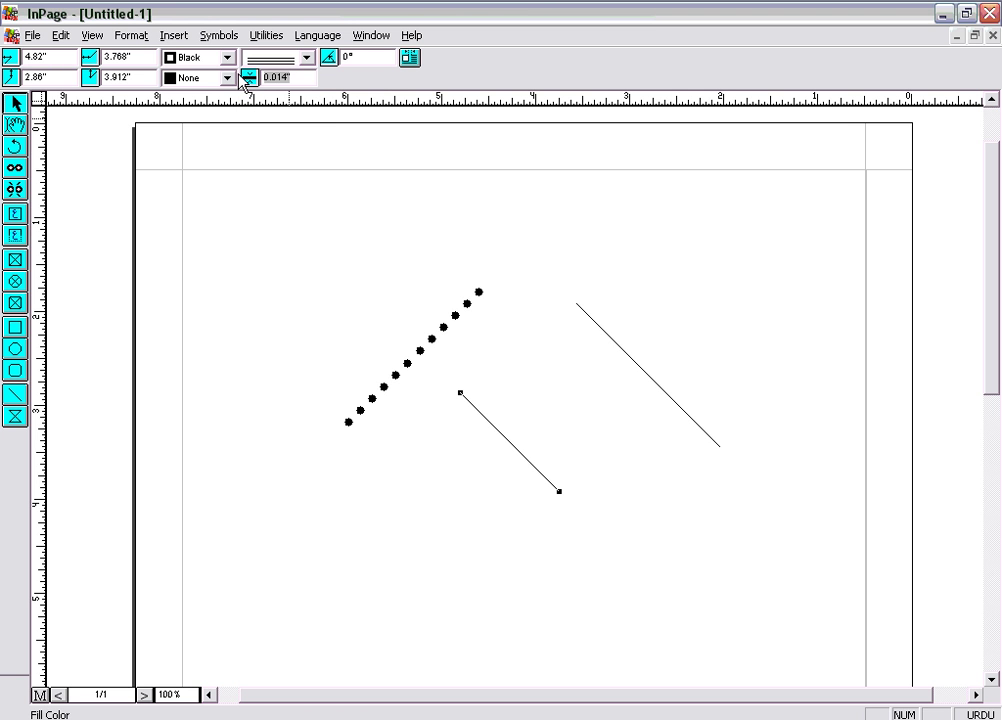
type("0.1")
key("Return")
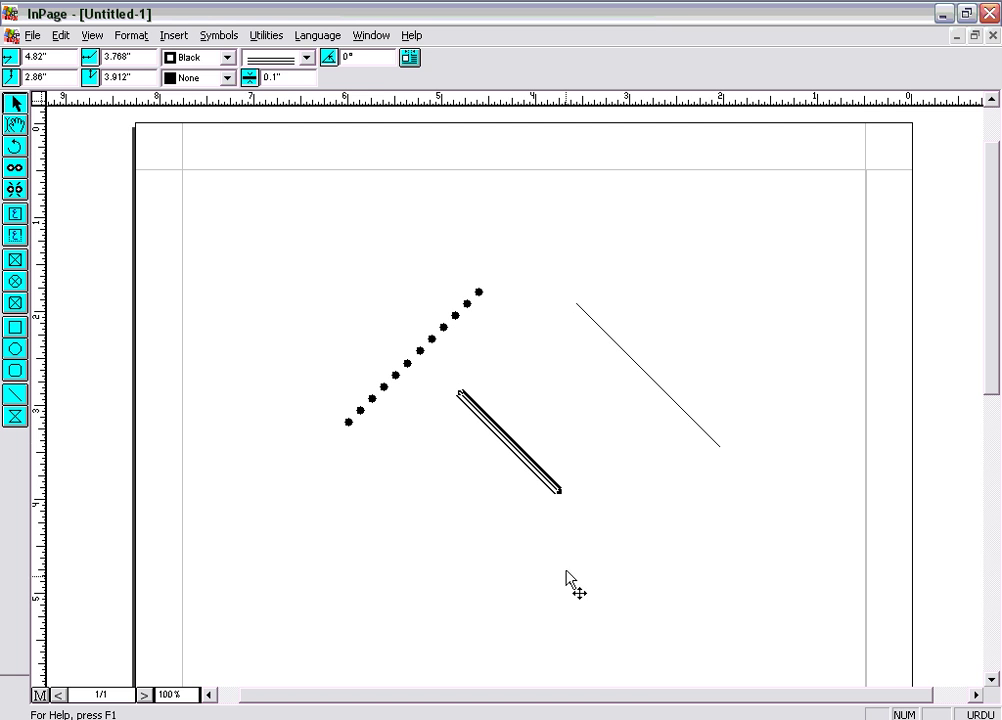
- Give the remaining thin line a dash-dot pattern with a thickness of 0.05 inch and deselect it
left_click(572, 532)
left_click(601, 331)
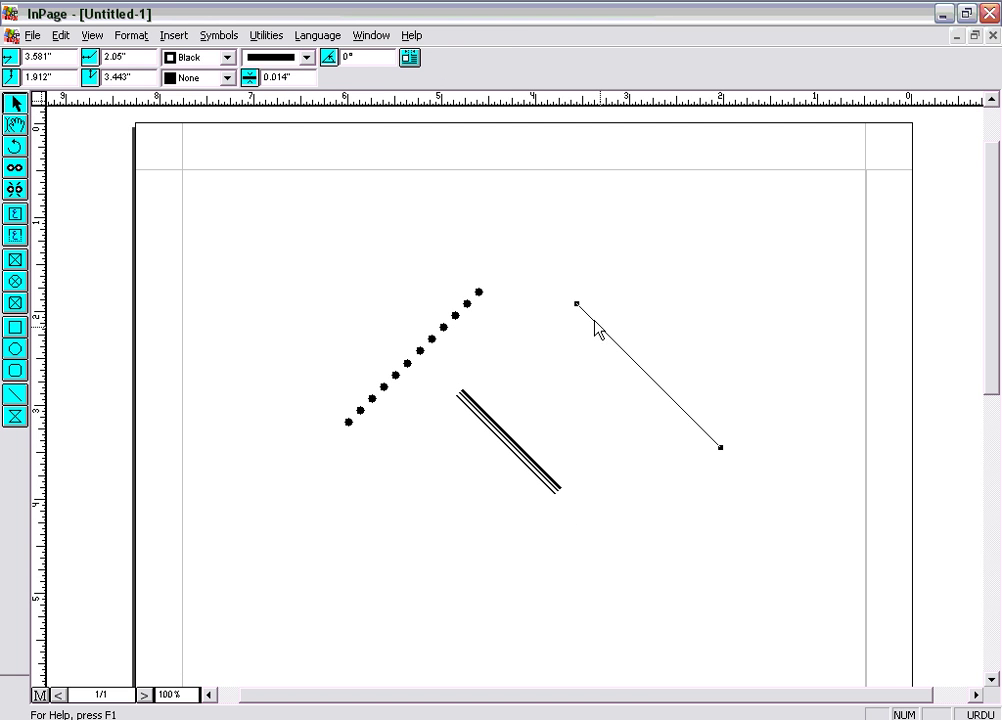
left_click(306, 57)
left_click(314, 124)
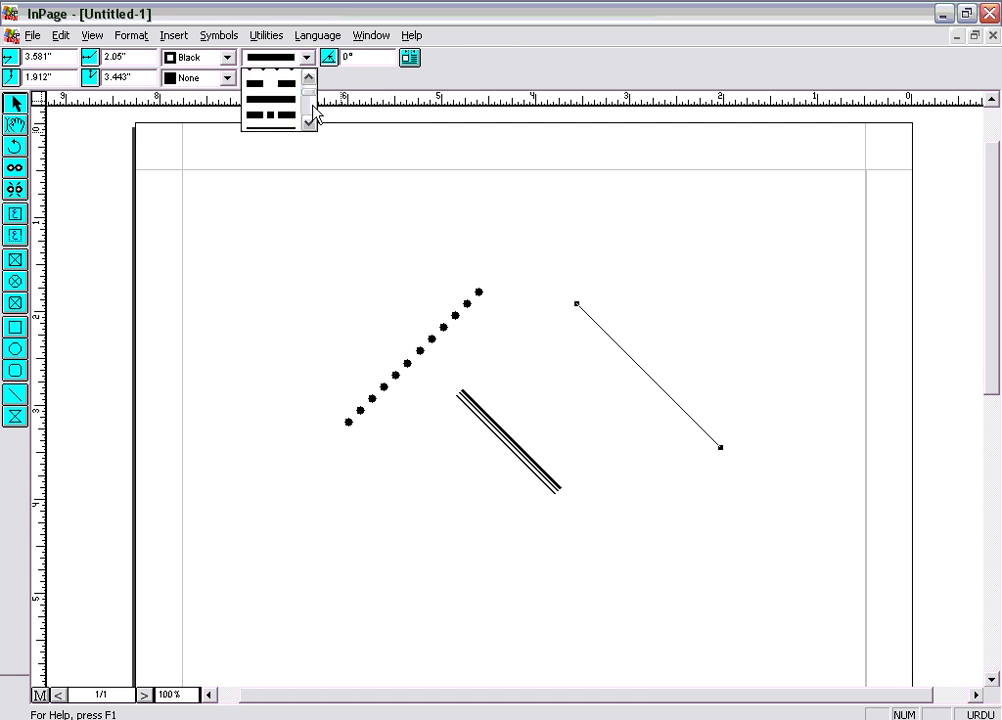
left_click(314, 124)
left_click(275, 106)
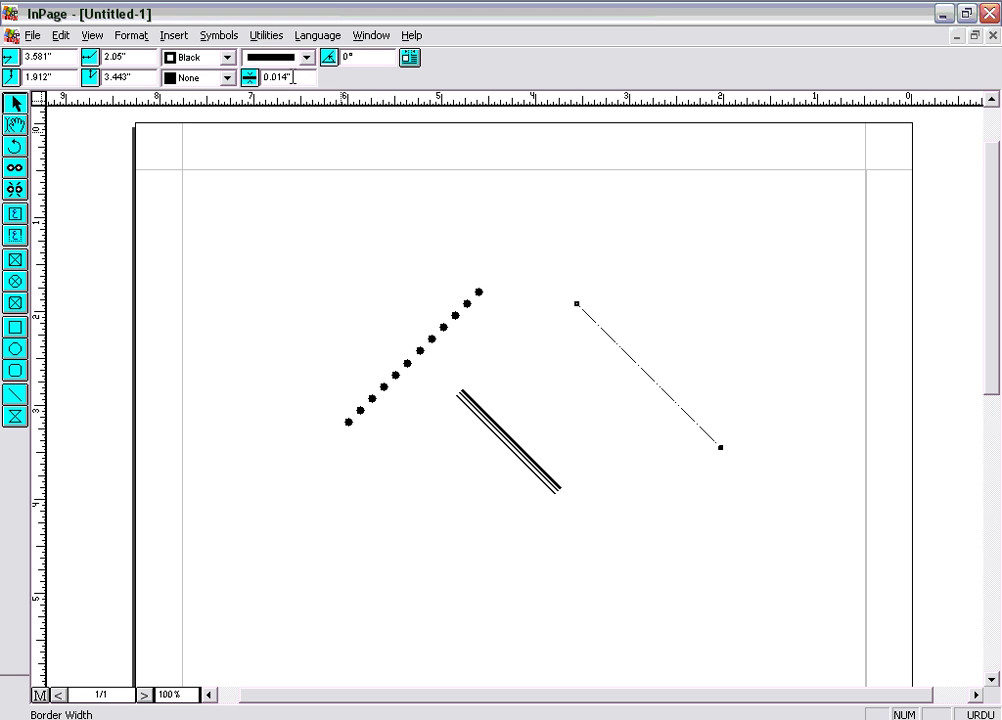
left_click(276, 77)
type("0.05")
key("Return")
left_click(306, 228)
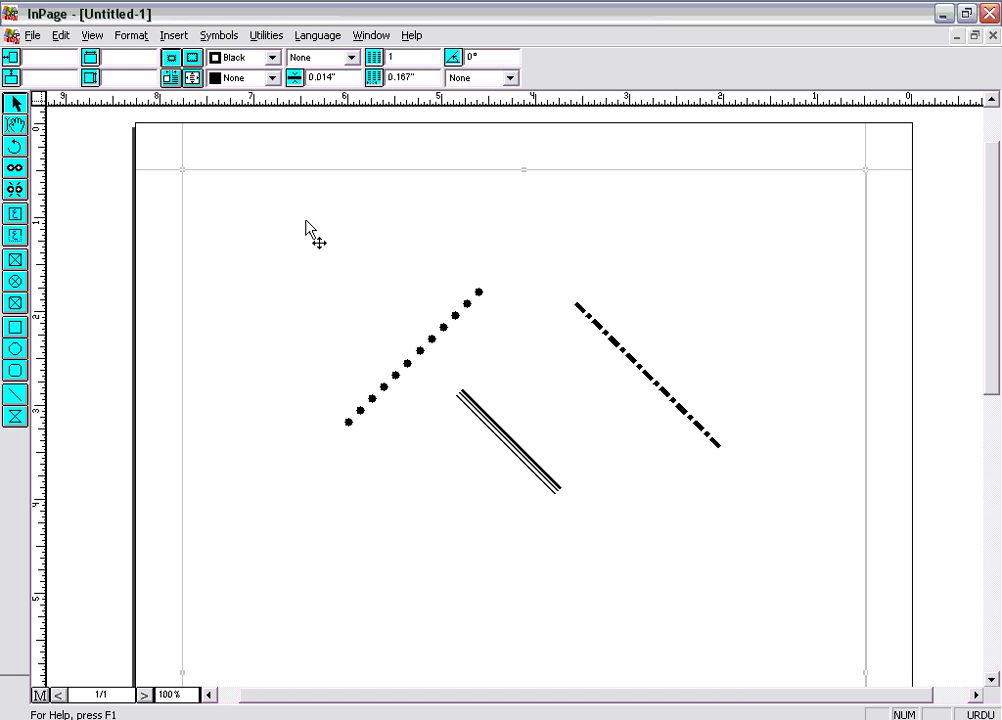
- Move the dash-dot line closer to the multi-line one and rotate it freehand with the Rotate tool until it rises to the right
left_click(630, 362)
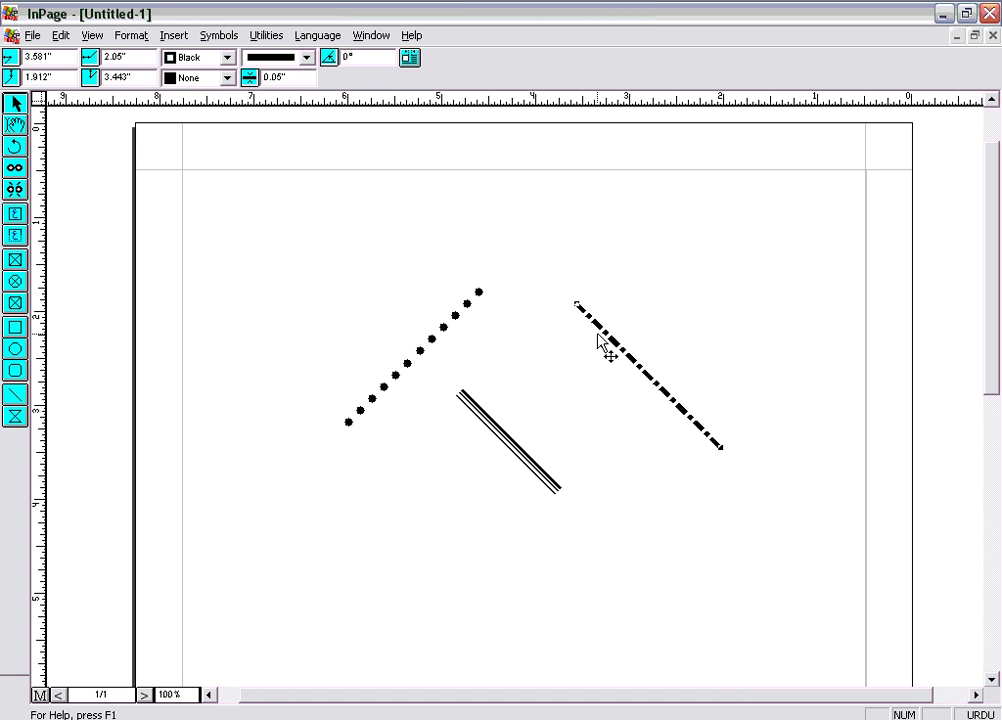
left_click_drag(604, 331, 549, 372)
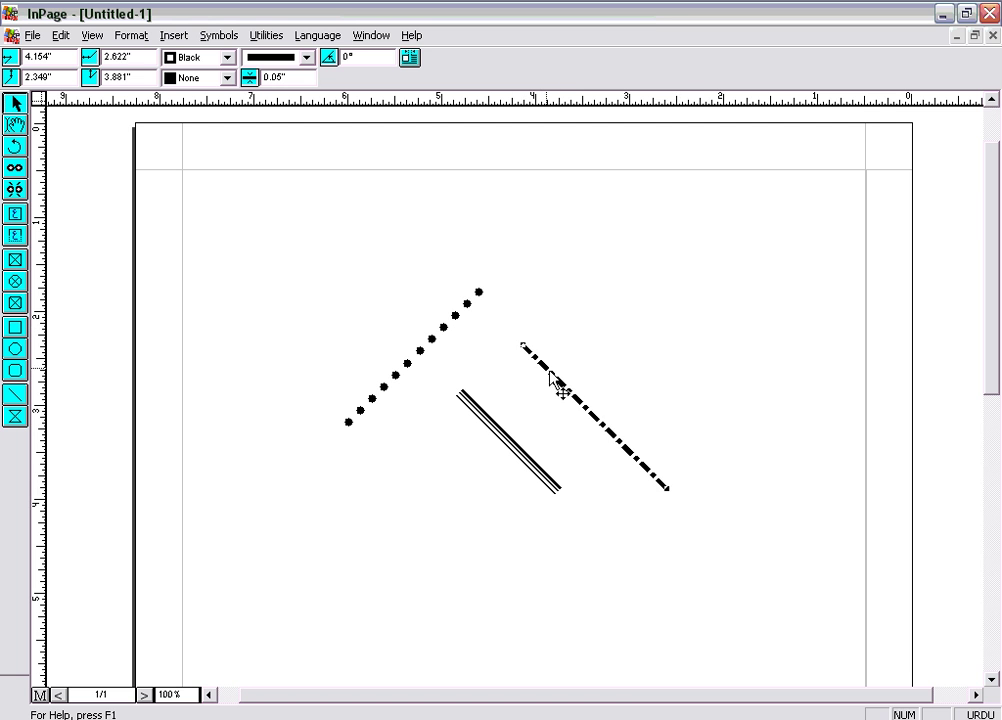
left_click(15, 147)
left_click_drag(597, 415, 599, 378)
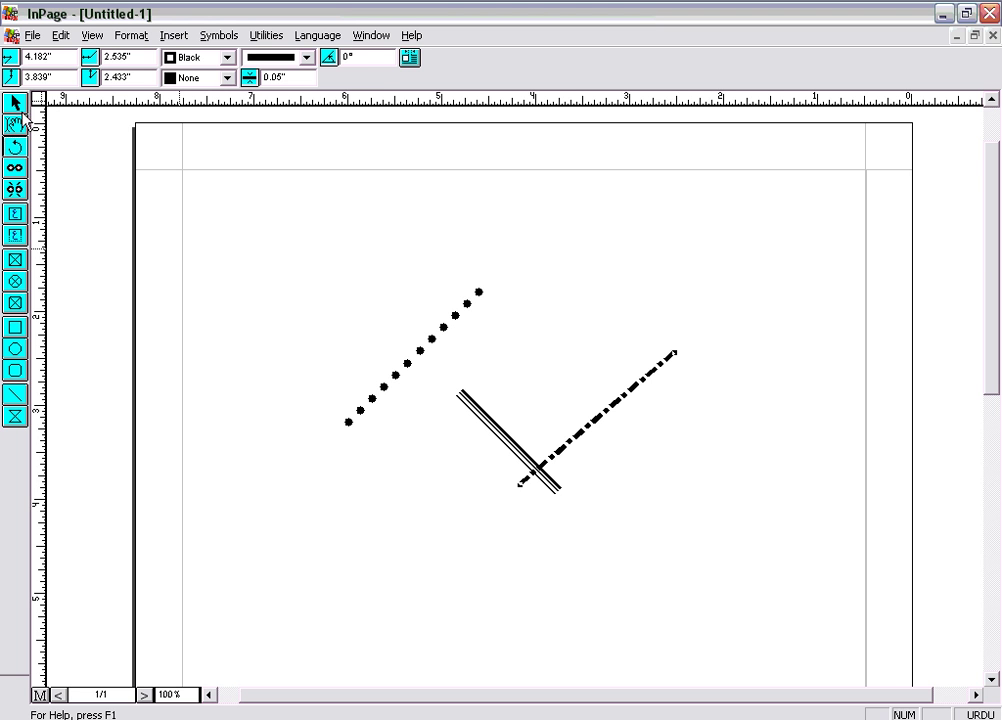
left_click(268, 243)
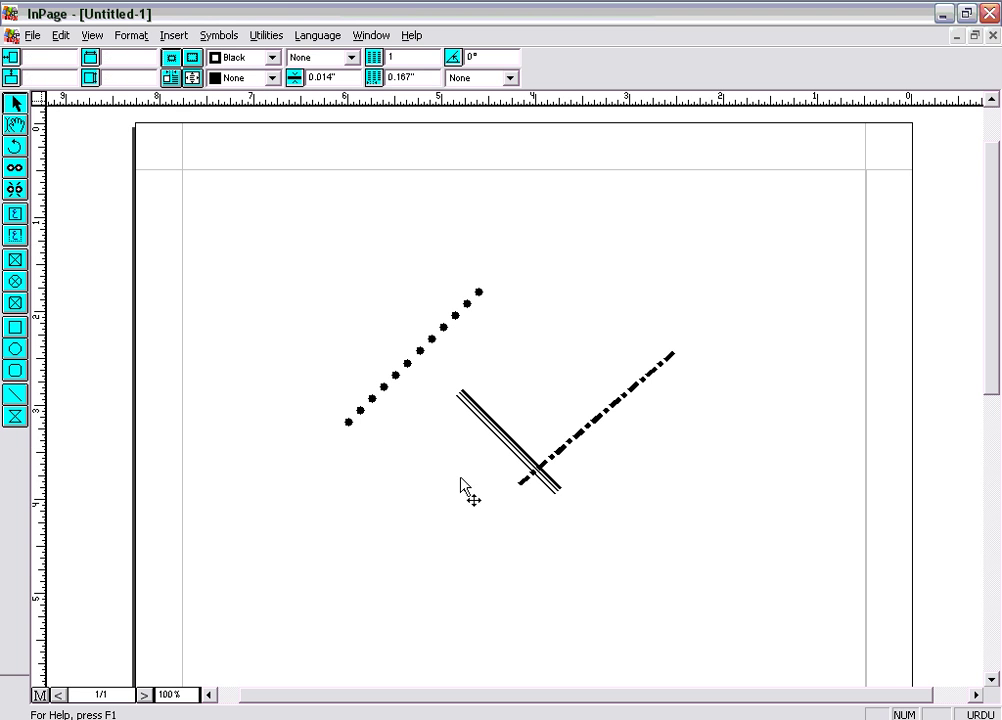
- Delete the dash-dot, multi-line and dotted lines from the page
left_click(578, 441)
key("Delete")
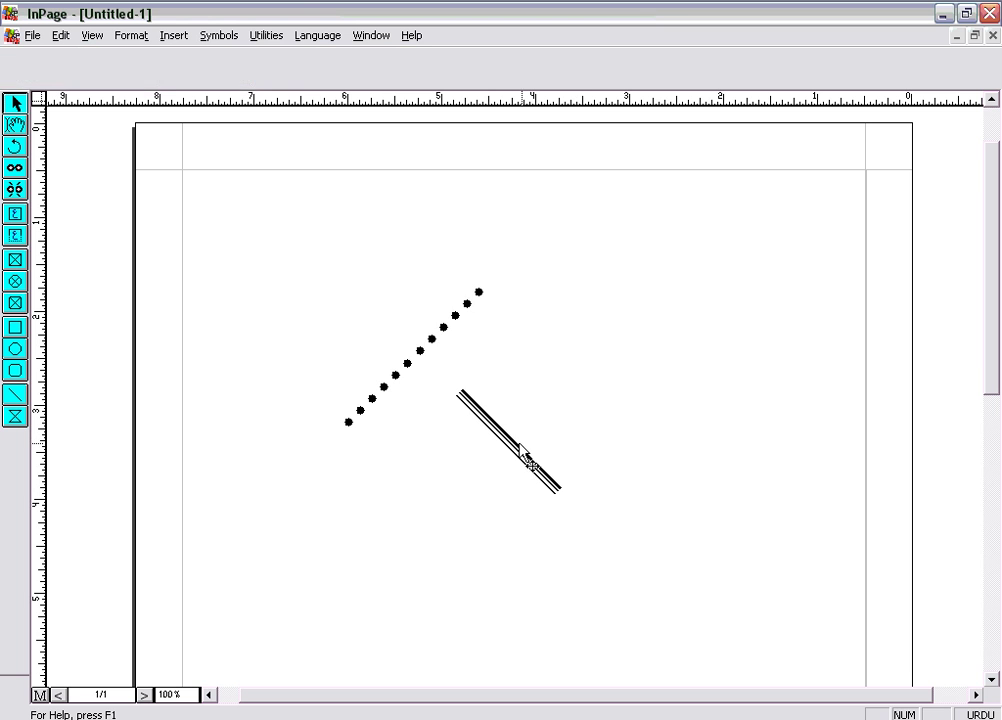
left_click(522, 456)
key("Delete")
left_click(417, 357)
key("Delete")
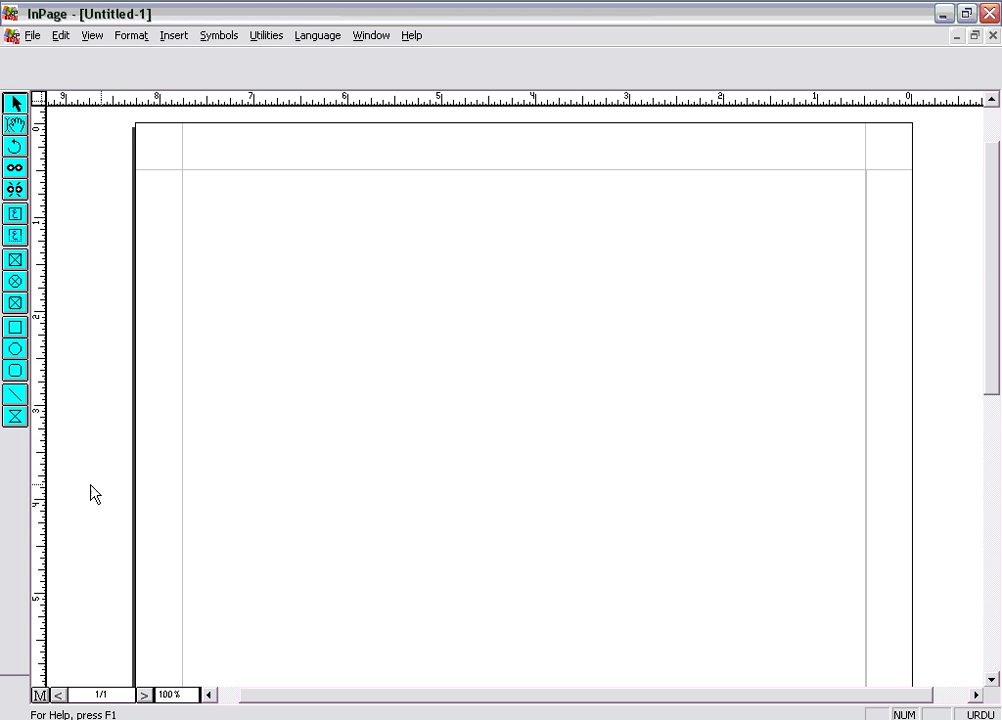
- Draw a four-cornered polygon about 2.51 by 2.10 inches mid-page with the Polygon tool and delete the stray small box at its upper-left corner
left_click(15, 417)
mouse_move(396, 324)
left_mouse_down()
mouse_move(510, 438)
mouse_move(632, 524)
left_mouse_up()
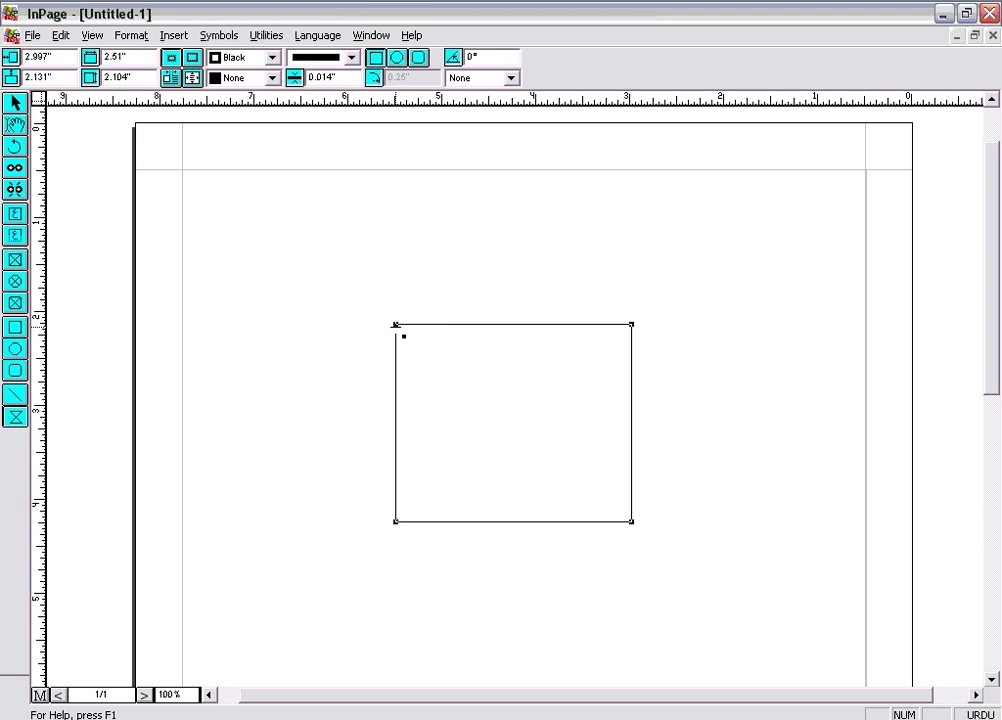
left_click_drag(396, 325, 437, 358)
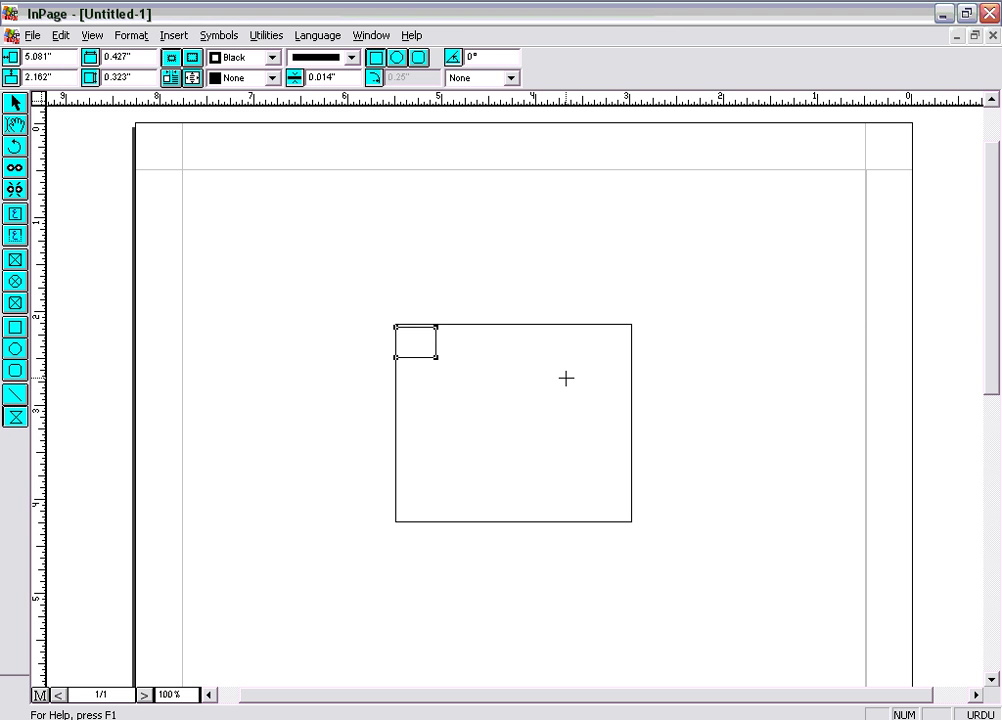
key("Delete")
left_click(15, 103)
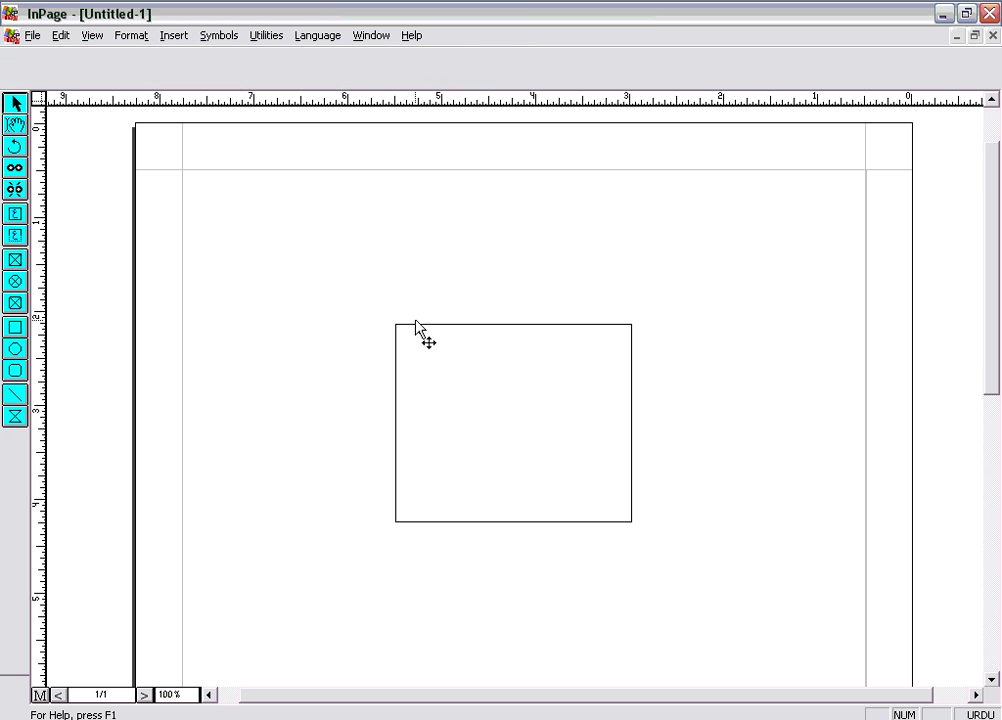
- Reshape the polygon by moving its upper-left corner up to form a peak and its upper-right corner outward and down
left_click(420, 335)
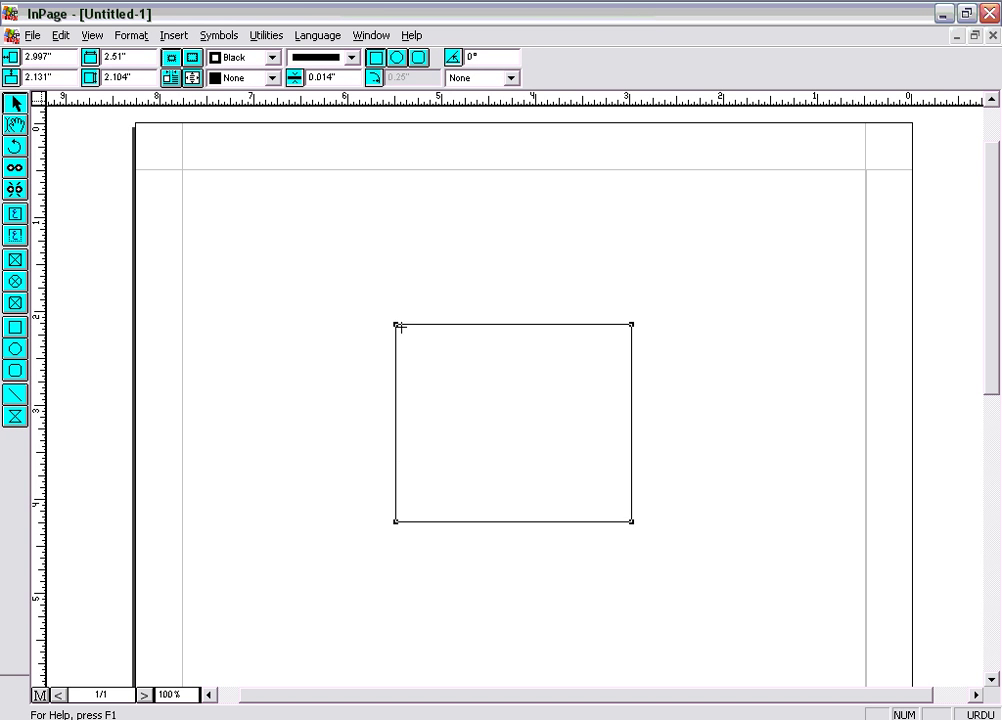
left_click_drag(399, 326, 556, 222)
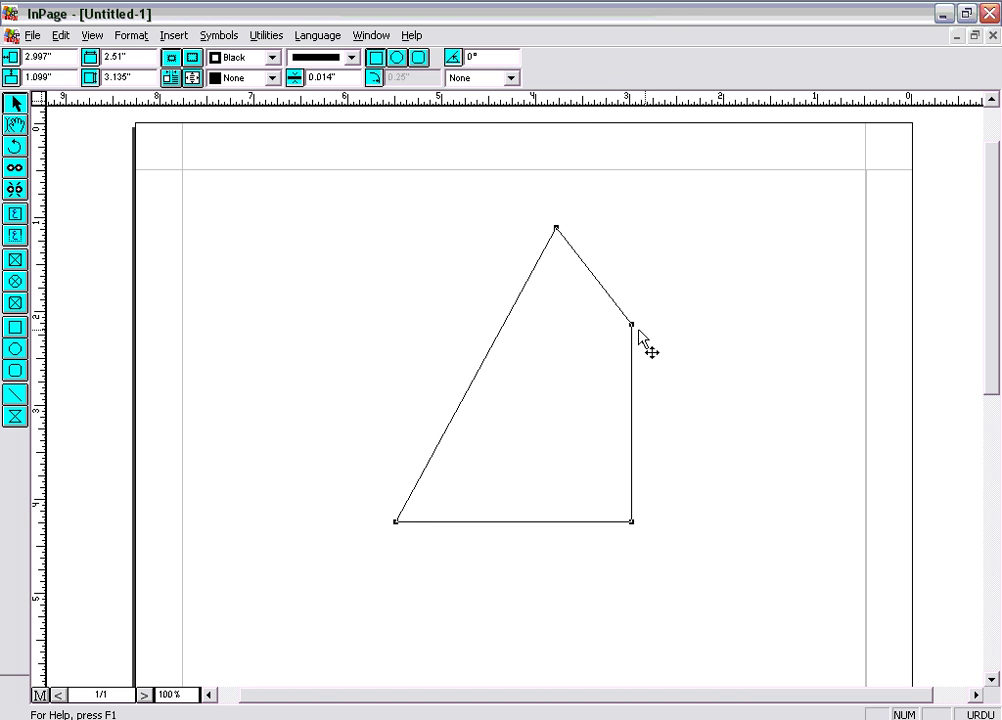
left_click_drag(631, 326, 728, 403)
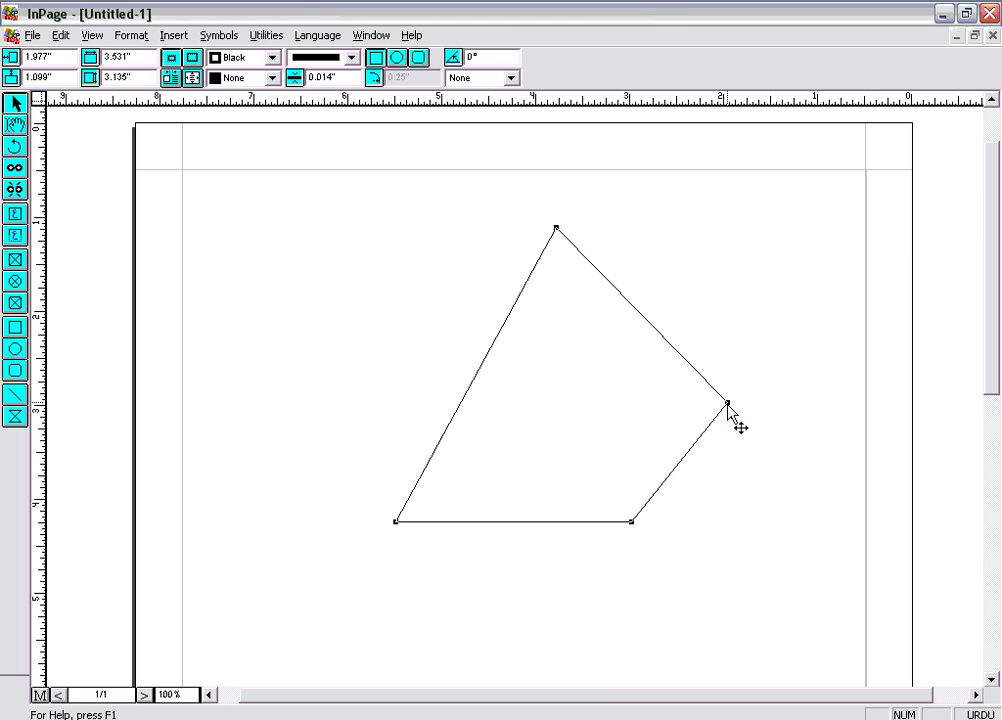
- Choose the dotted border pattern for the reshaped polygon and set its border thickness to 0.1 inch
left_click(351, 58)
left_click(333, 91)
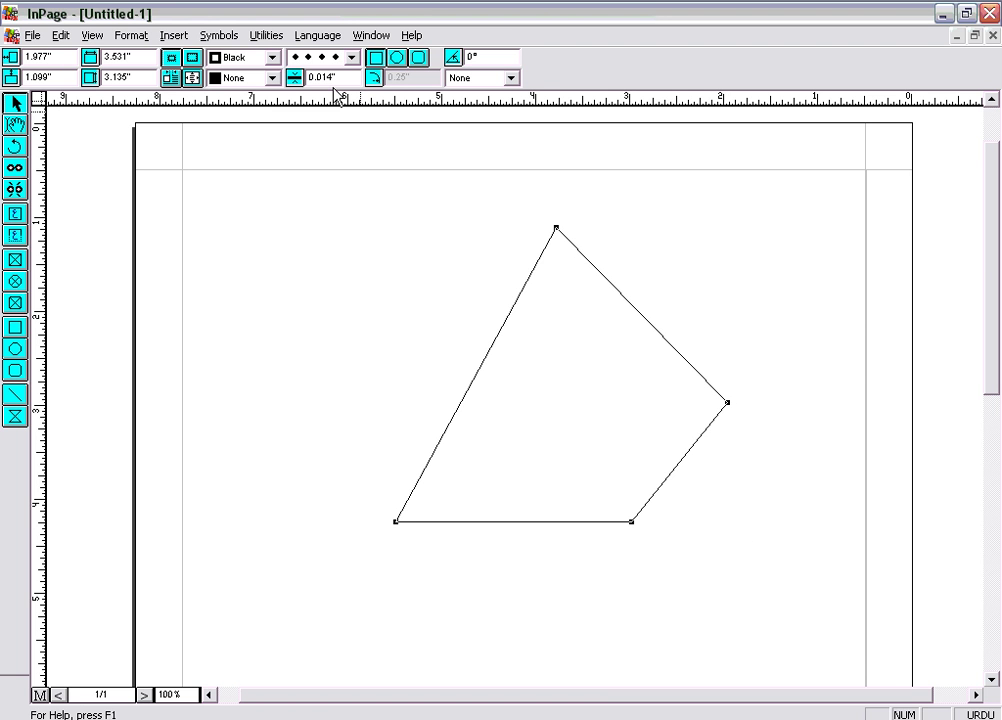
left_click_drag(332, 76, 297, 77)
type("0.1")
key("Return")
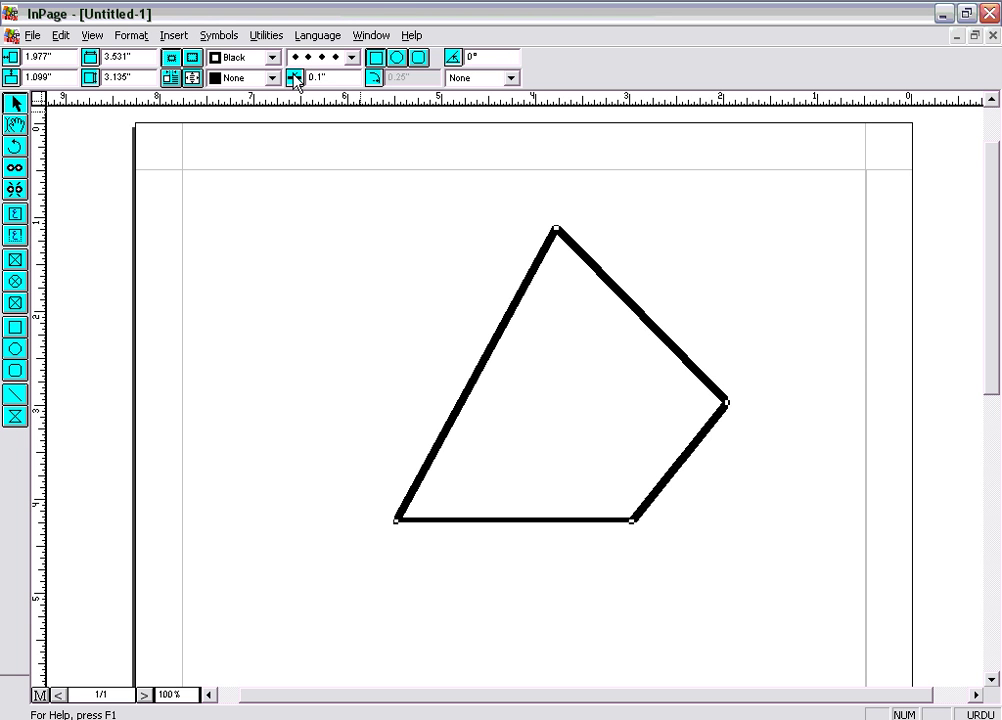
- Change the polygon's border to a gray double-line pattern and deselect the shape
left_click(351, 57)
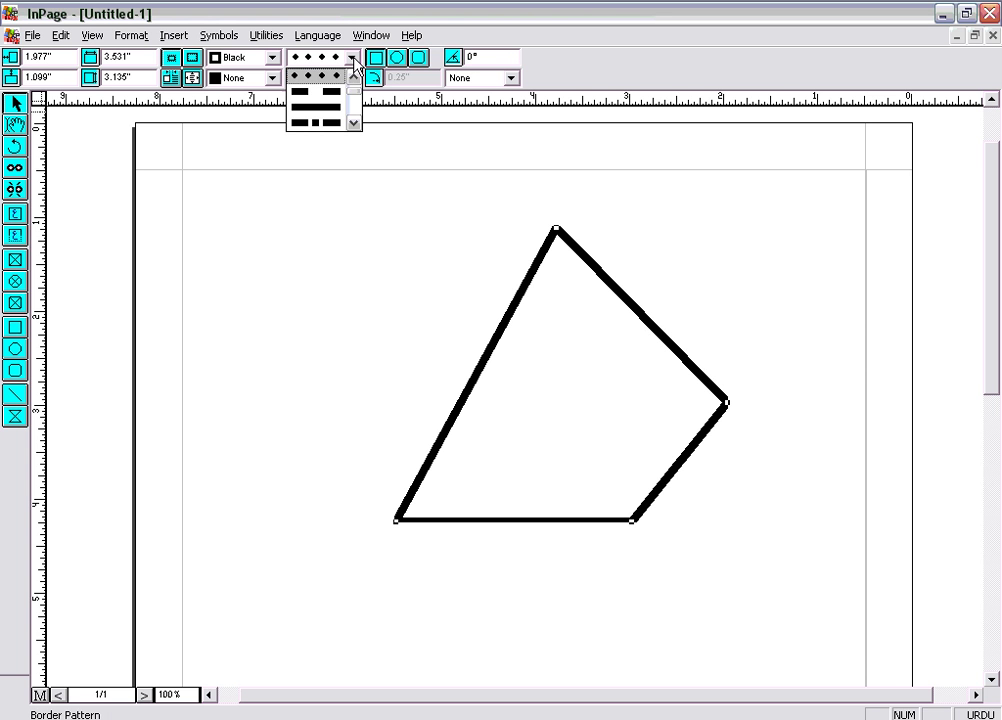
left_click(330, 76)
left_click(638, 260)
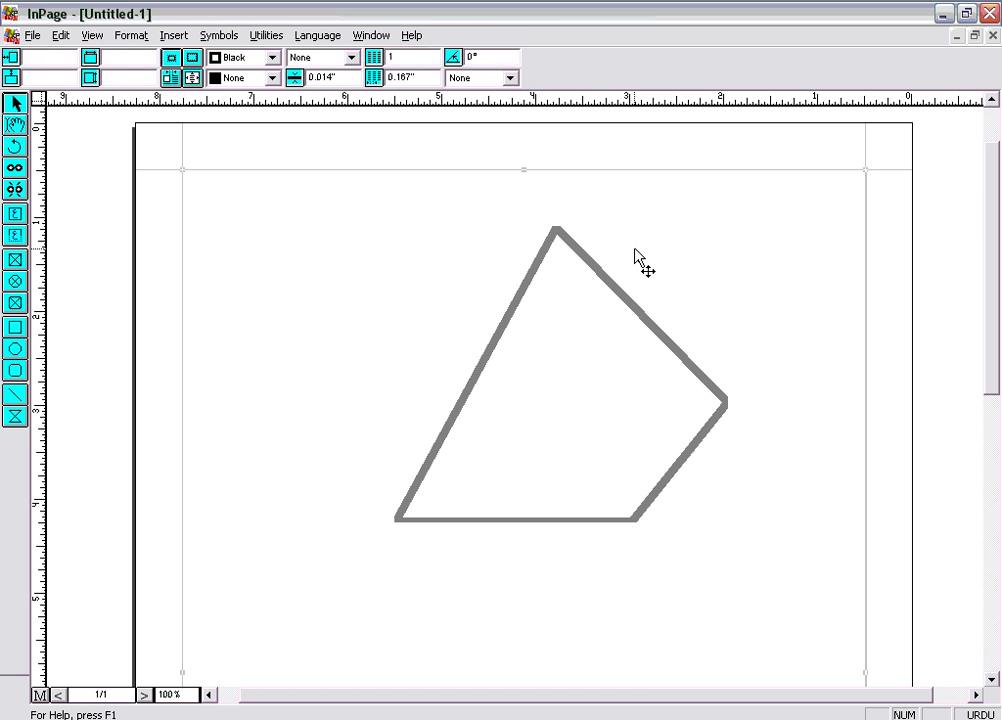
- Reselect the gray polygon and switch its border pattern to the solid line
left_click(576, 250)
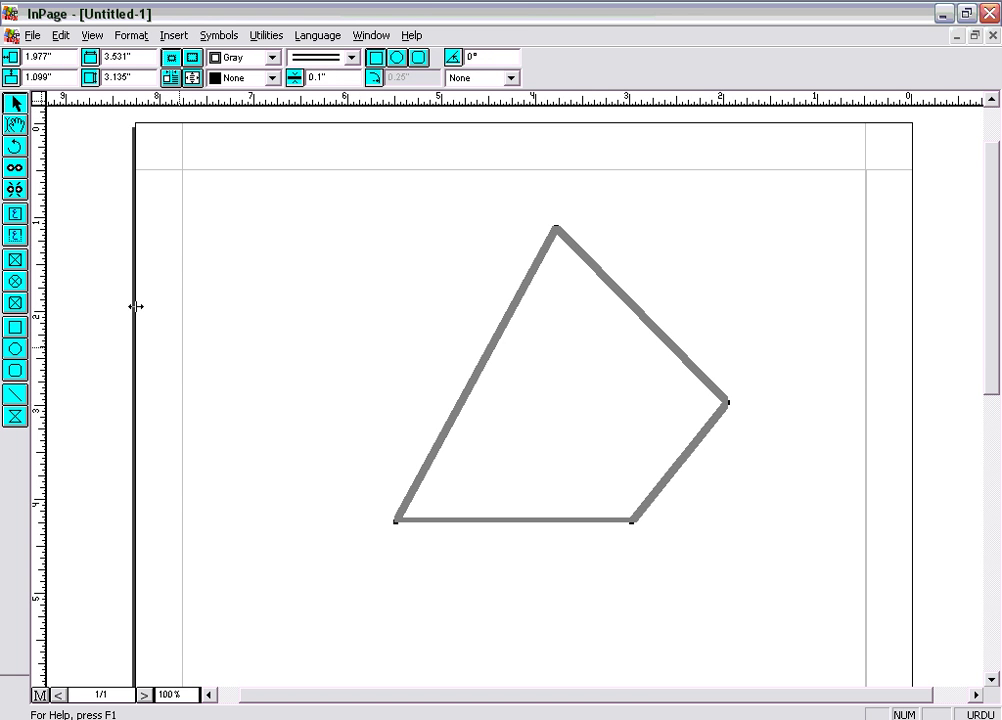
left_click(22, 123)
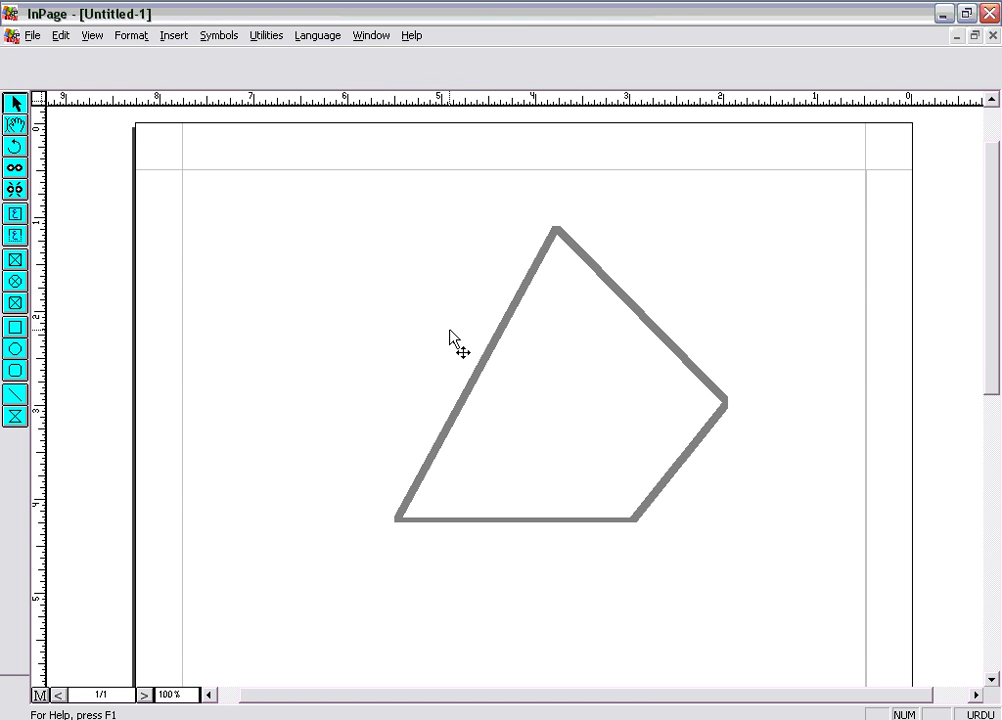
left_click(501, 340)
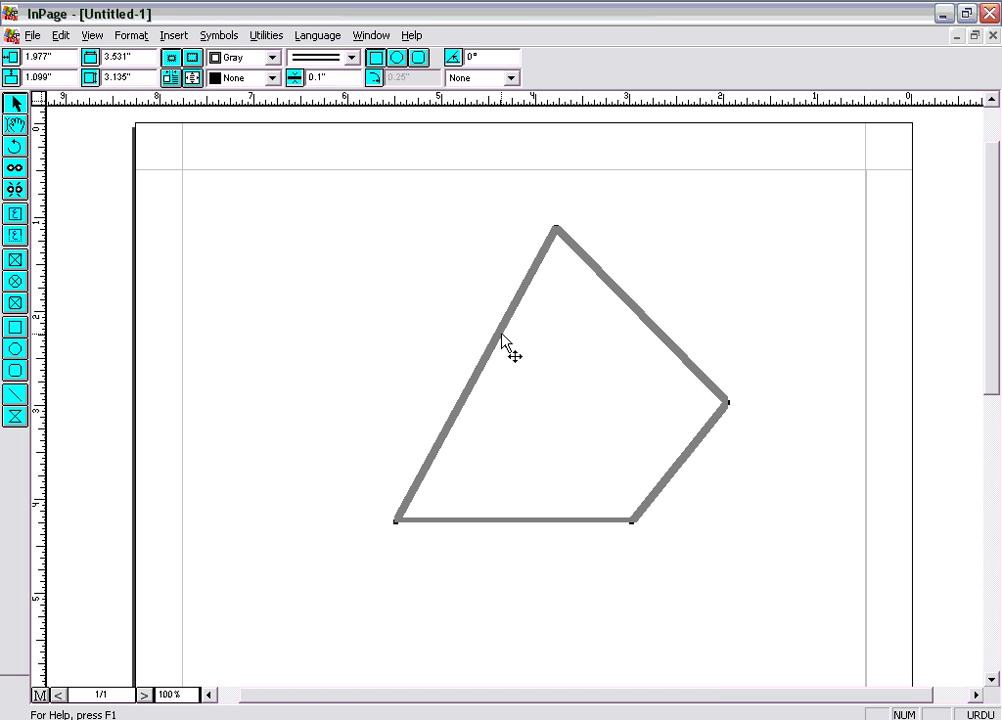
left_click(351, 58)
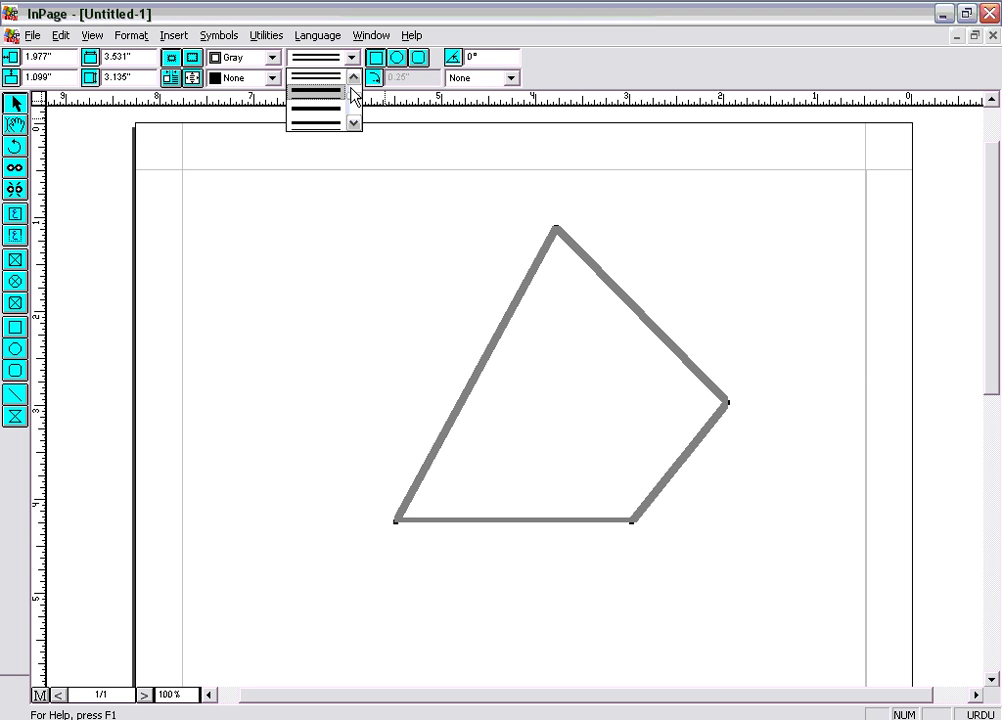
scroll(355, 92, "down", 4)
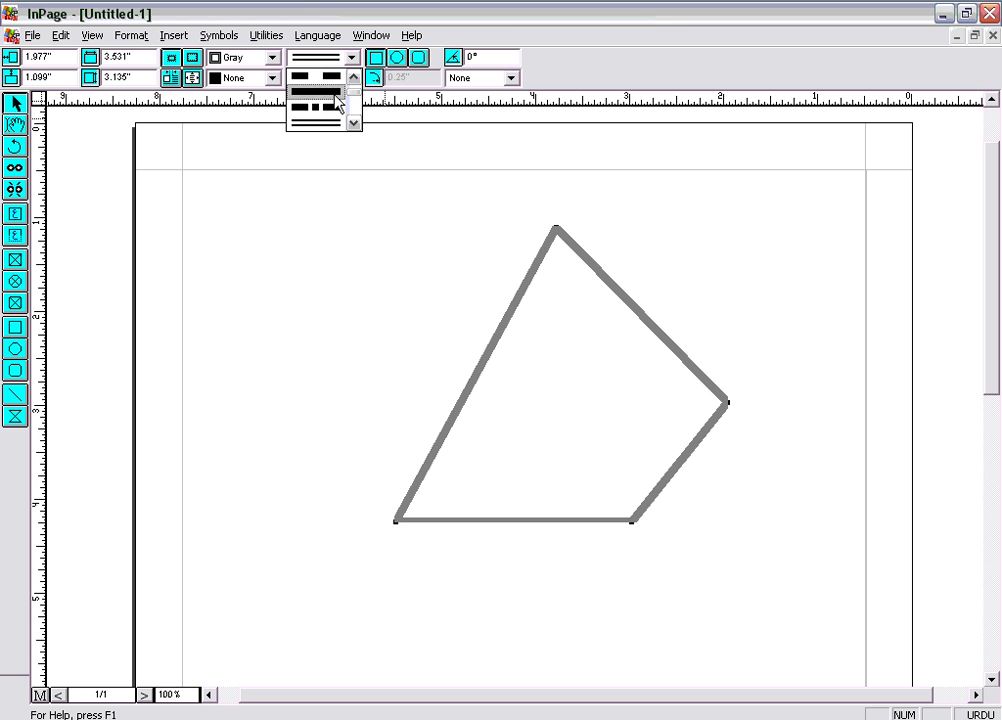
left_click(328, 108)
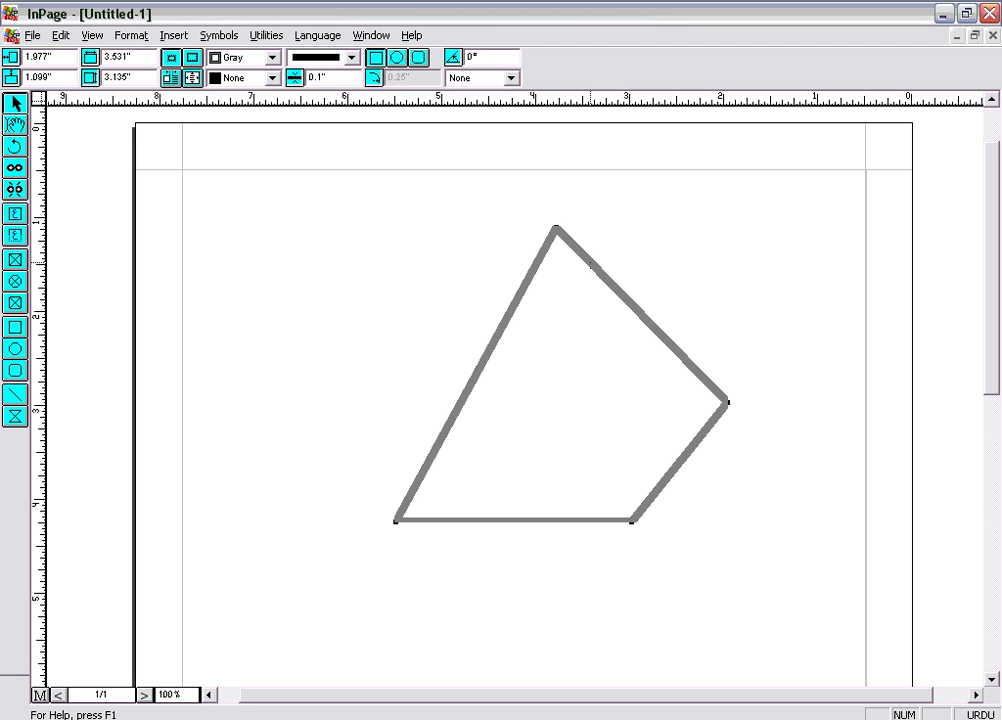